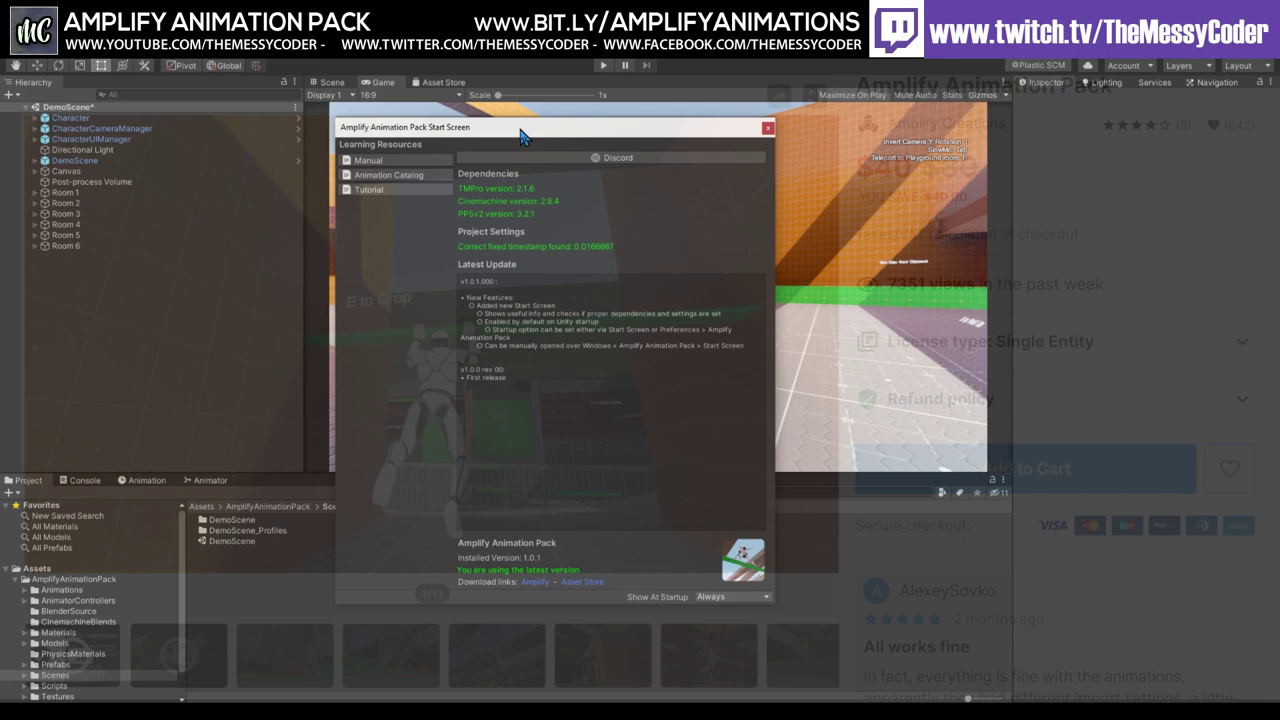
Nudge the Amplify Animation Pack Start Screen slightly to the left in the Unity editor.
left_click_drag(520, 135, 500, 133)
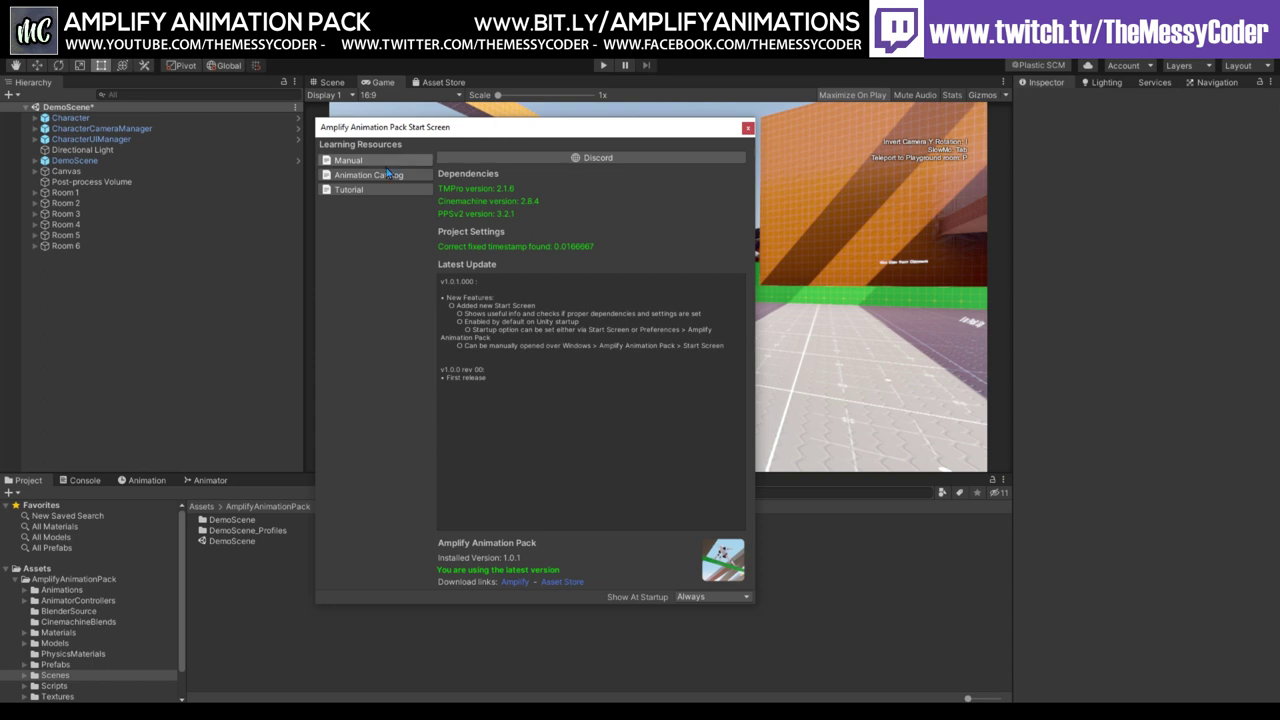
Close the Amplify Animation Pack Start Screen and run the DemoScene in Play mode.
left_click_drag(508, 131, 464, 131)
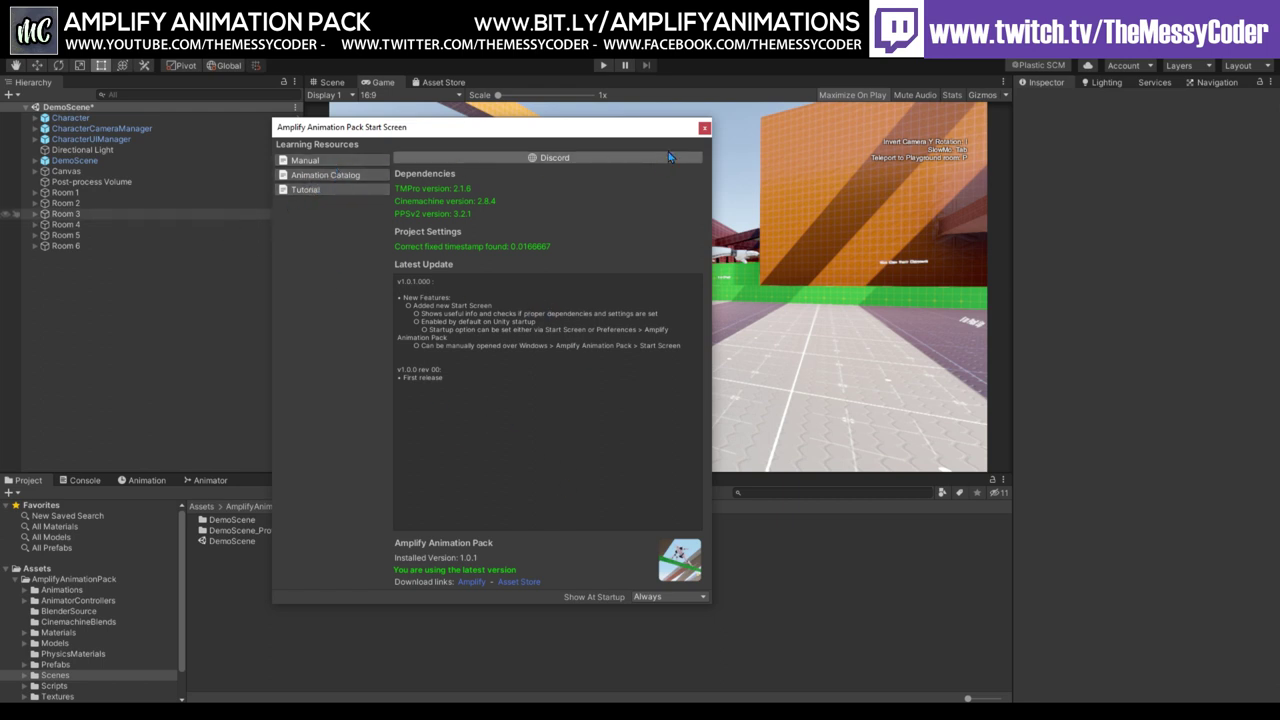
left_click(704, 129)
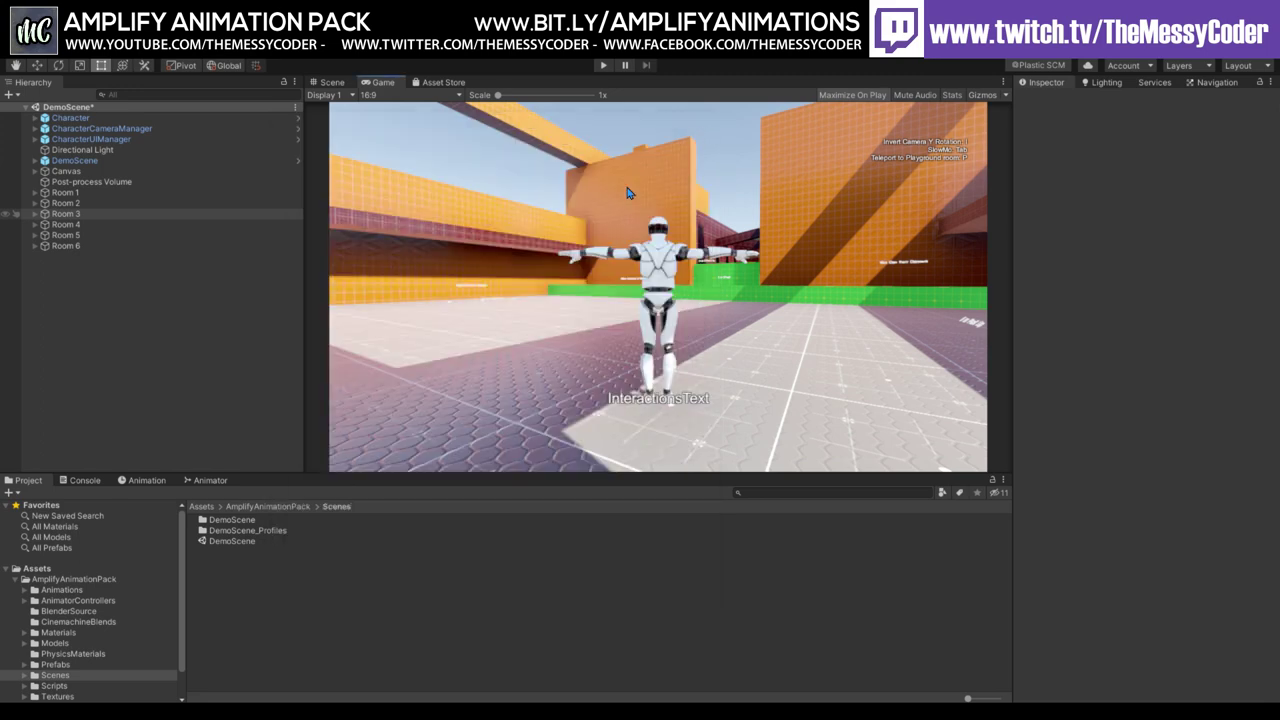
left_click(605, 65)
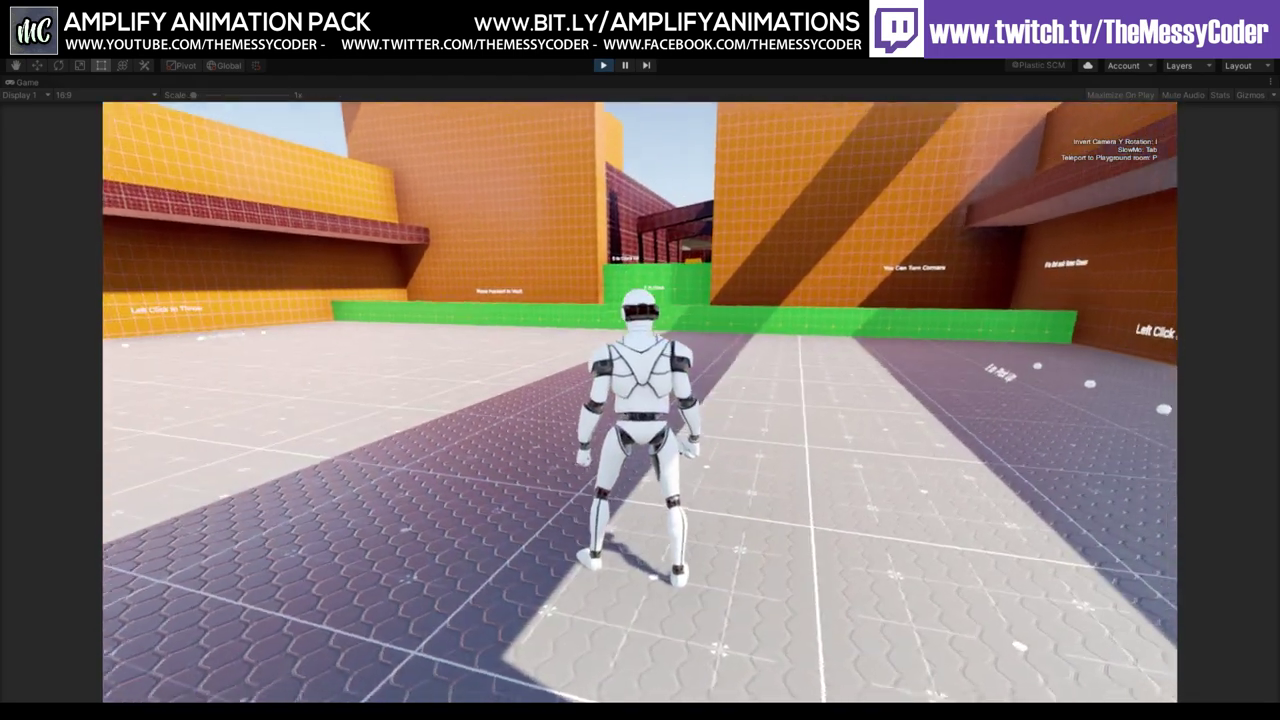
Run the character around the playground, crouching briefly, then along the orange blocks toward the green ledge.
key("w")
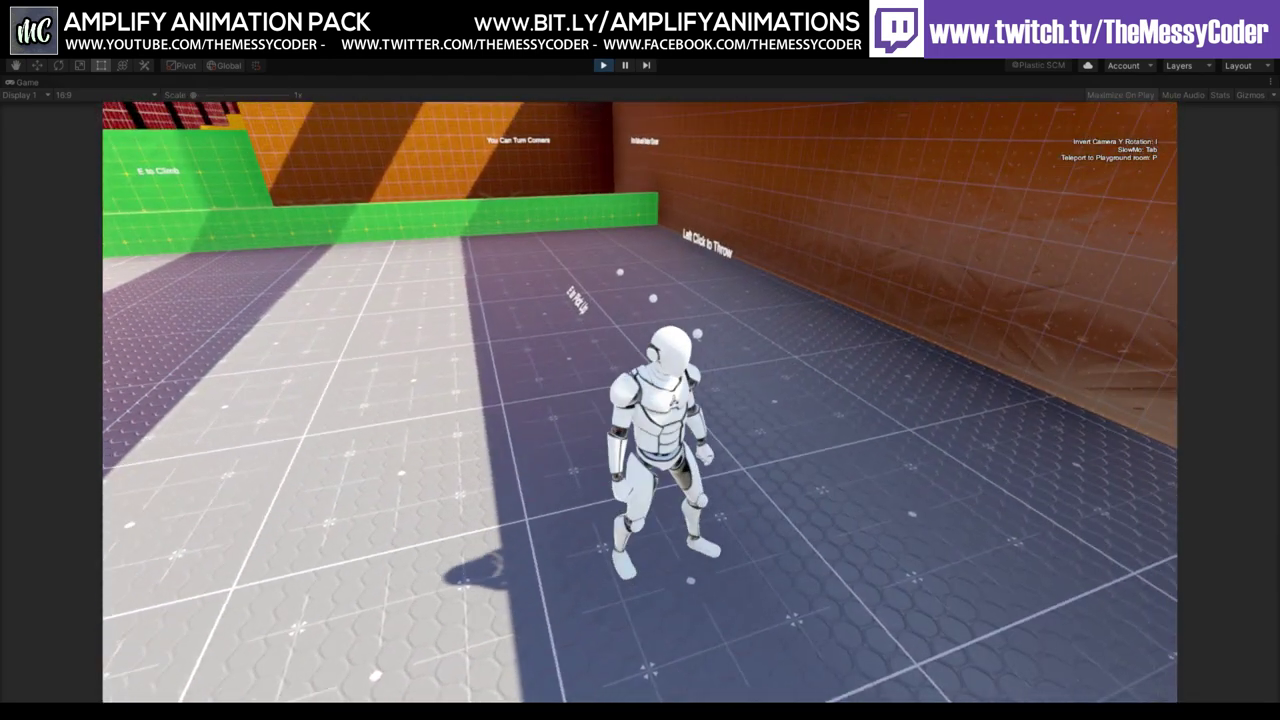
key("w")
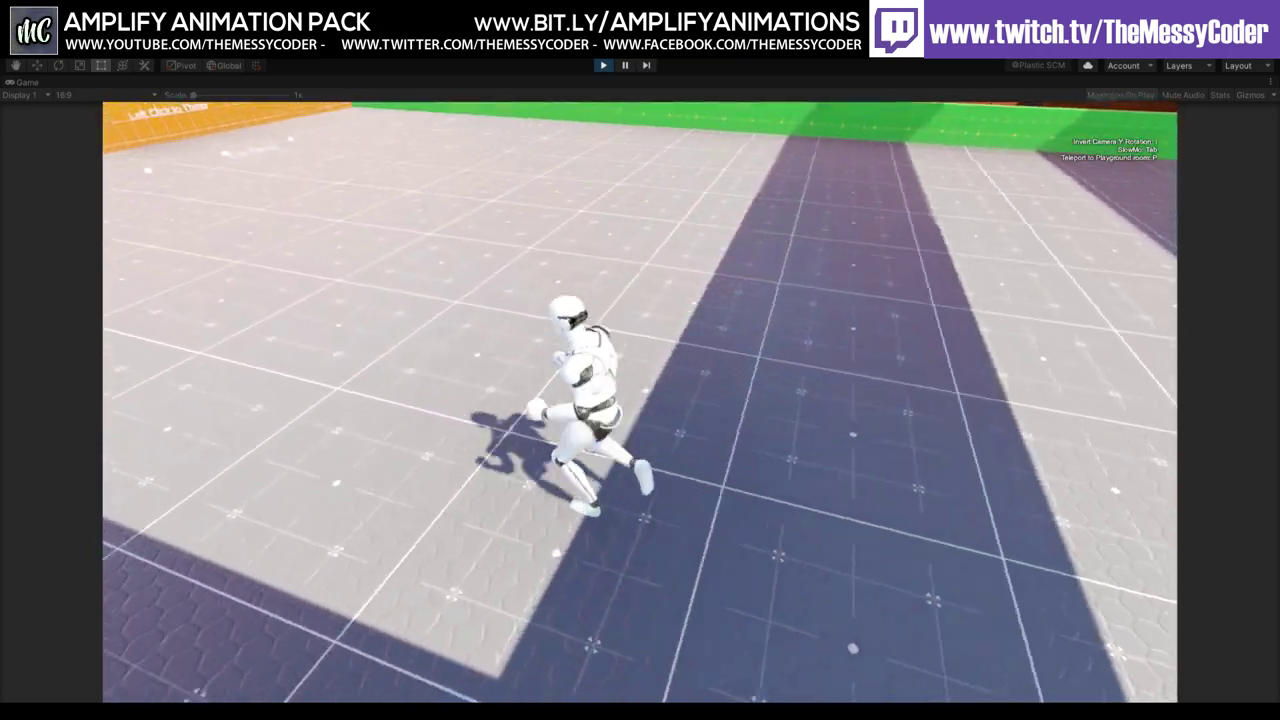
key("c")
key("w")
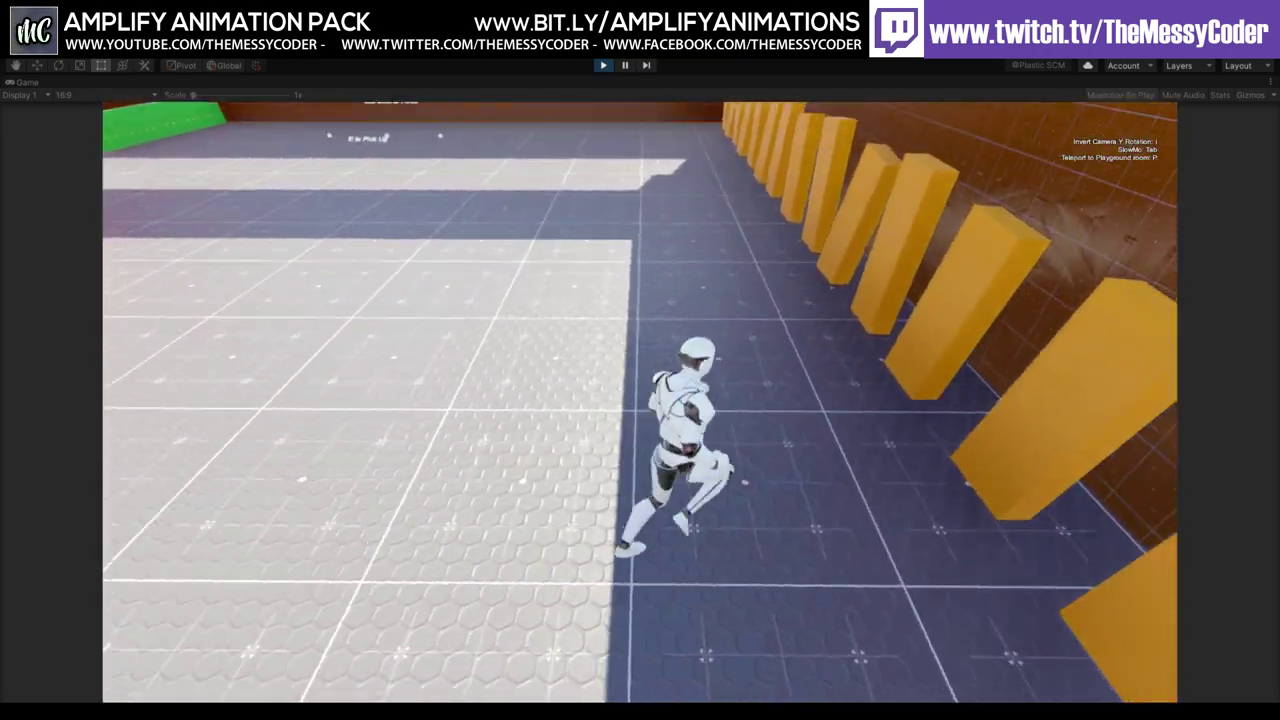
key("w")
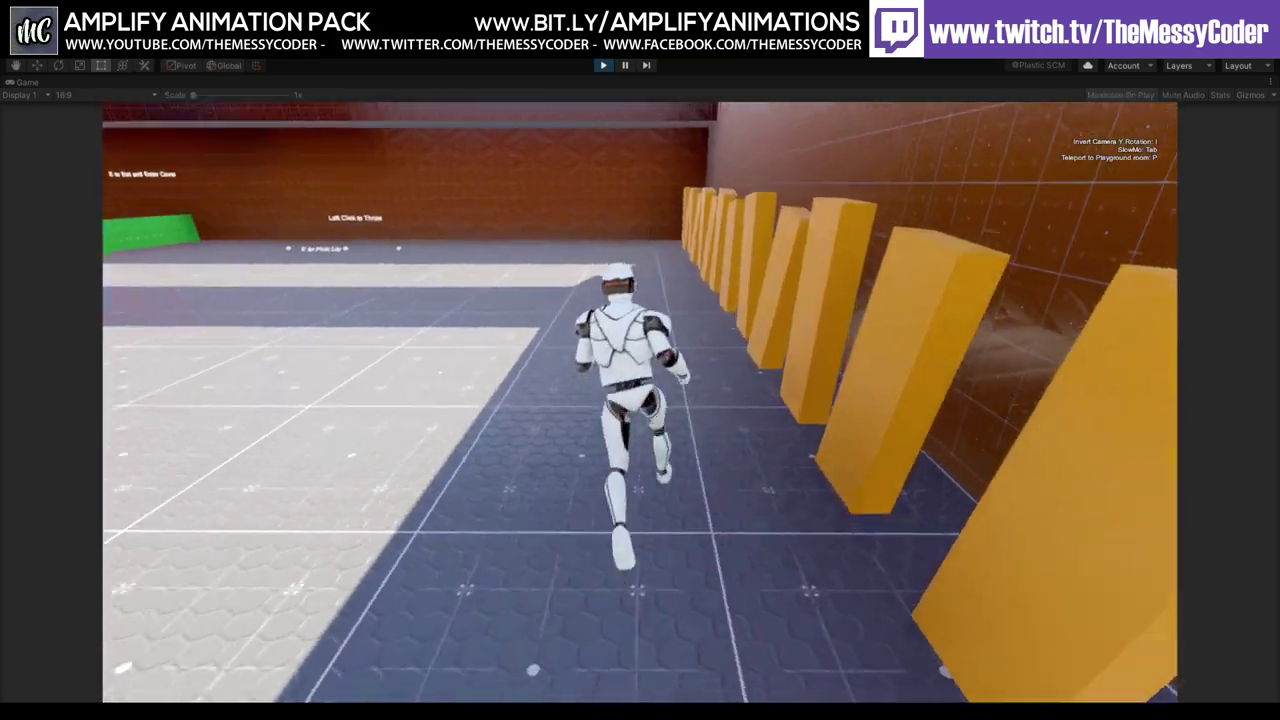
key("w")
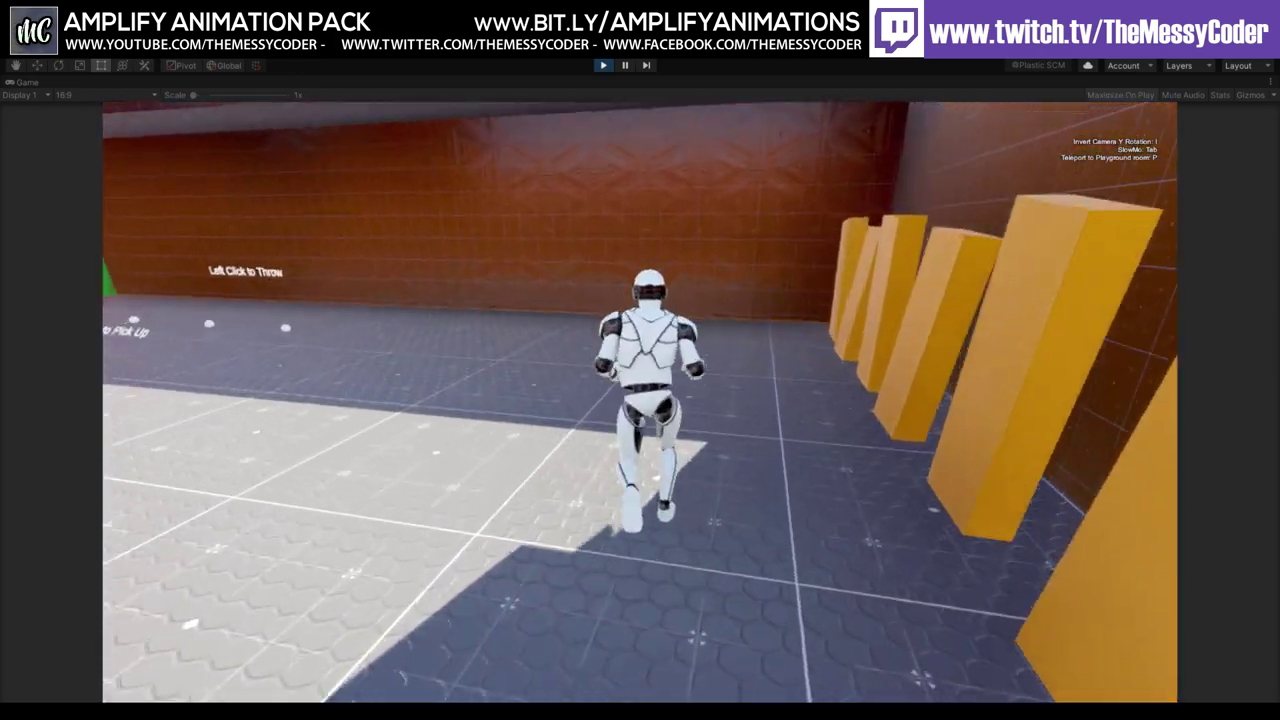
key("w")
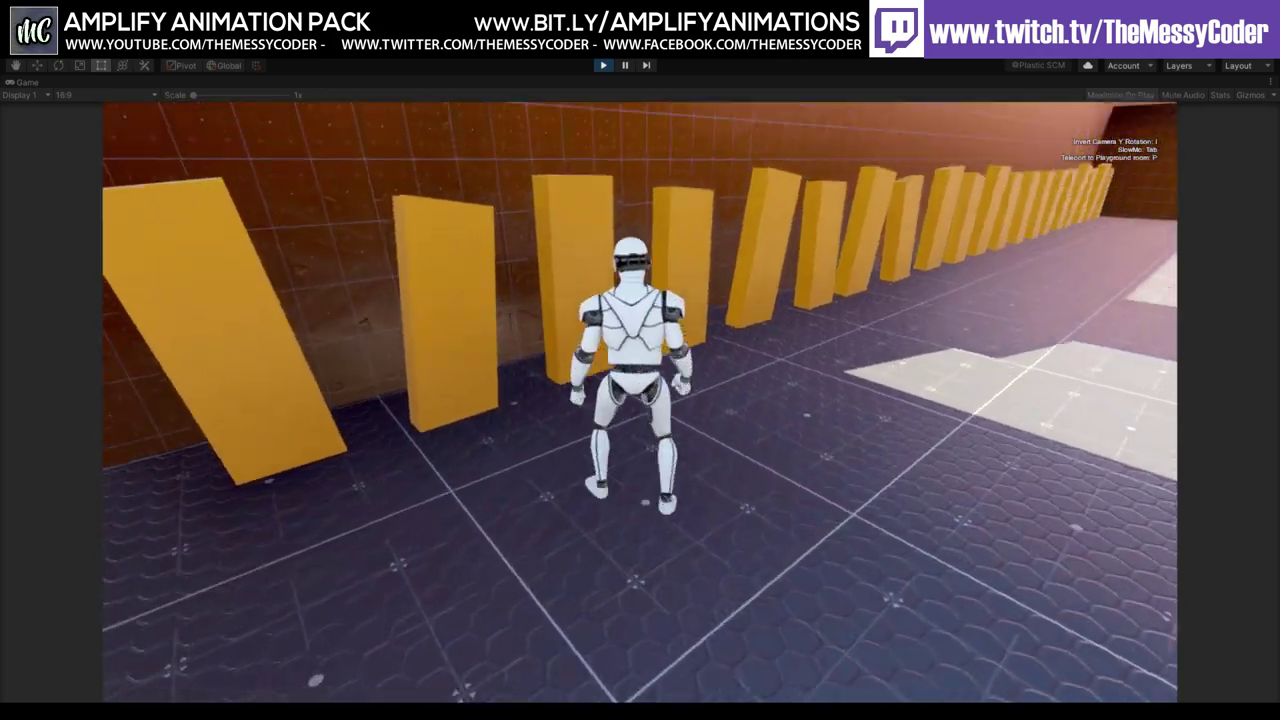
key("w")
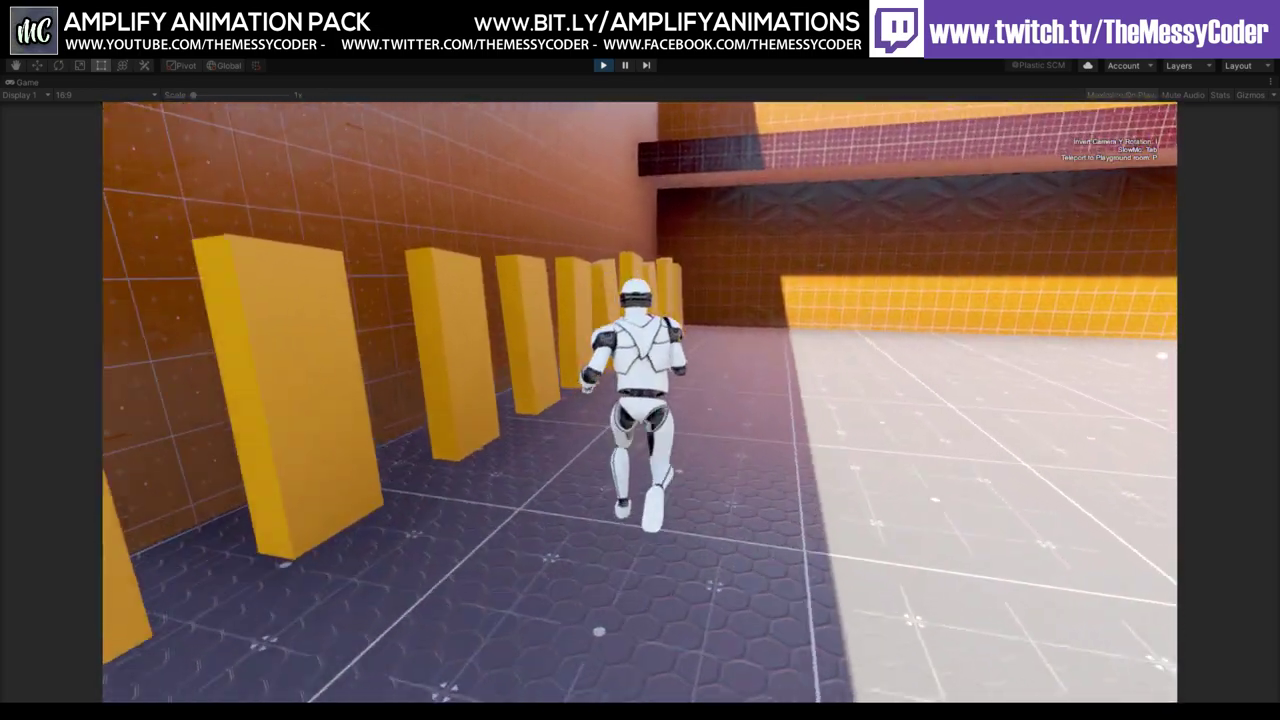
key("w")
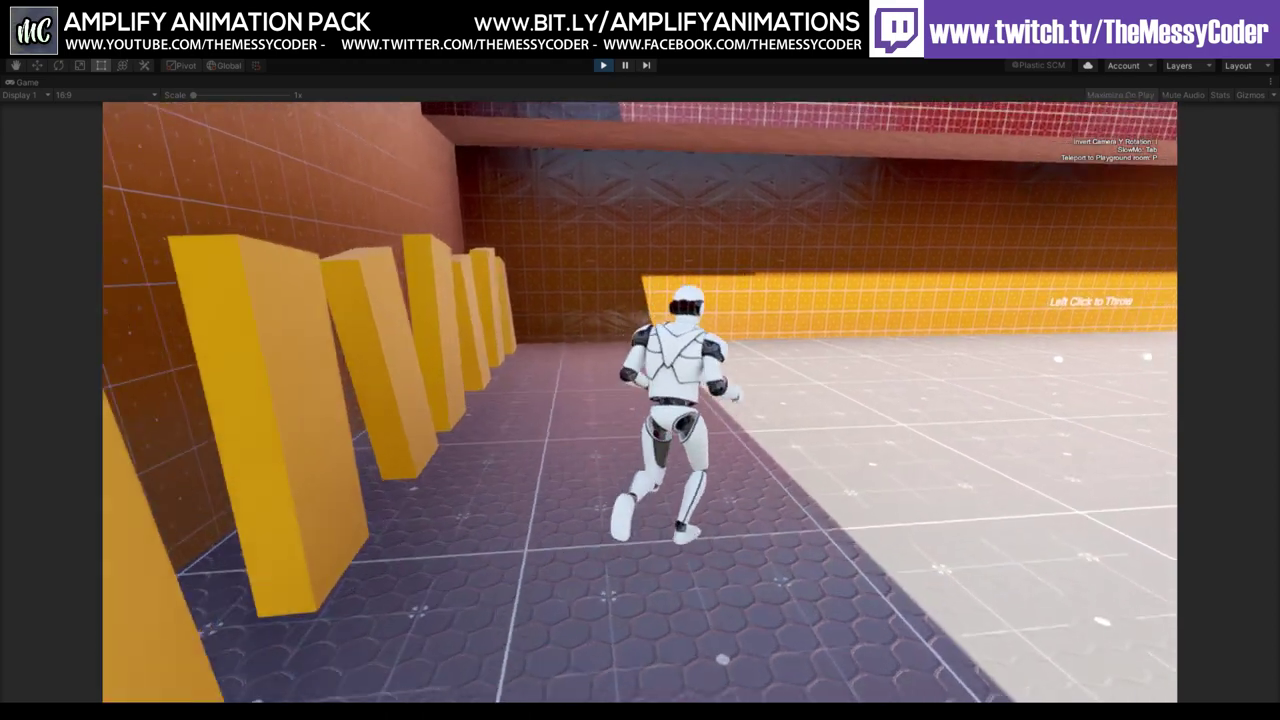
key("w")
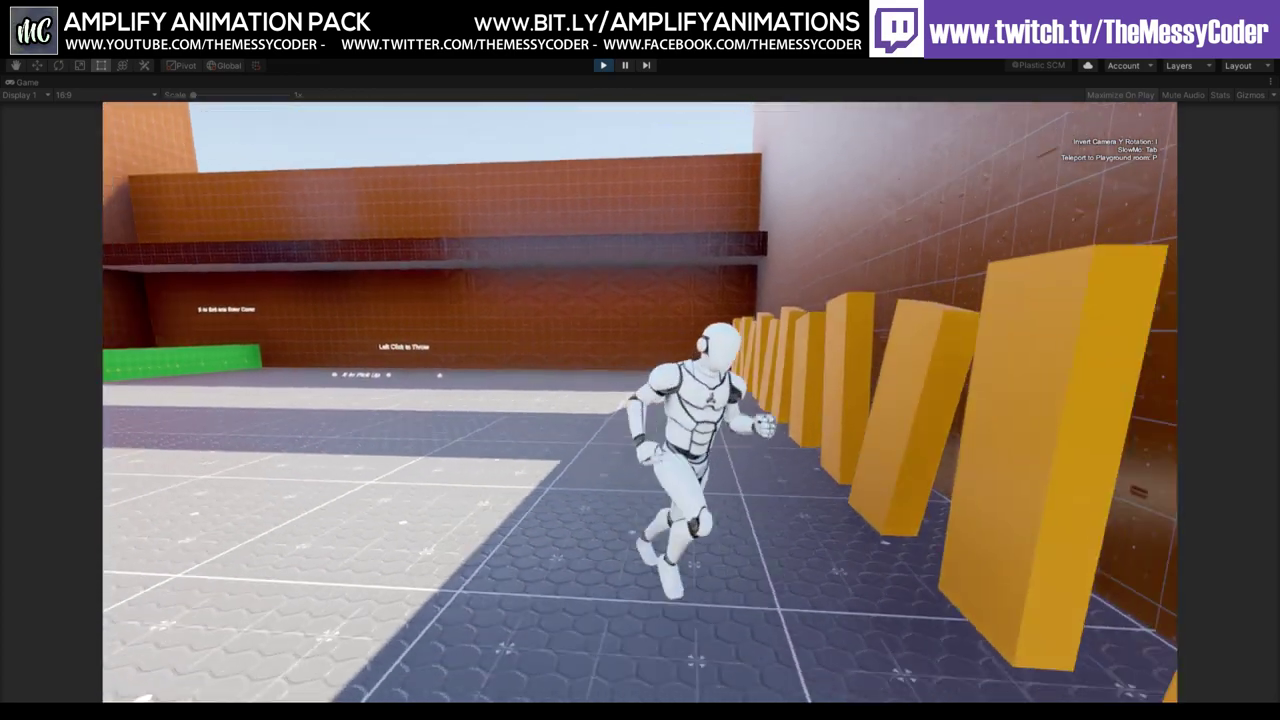
Steer the running character left and right toward the green wall, then unlock the cursor and stop Play mode.
key("d")
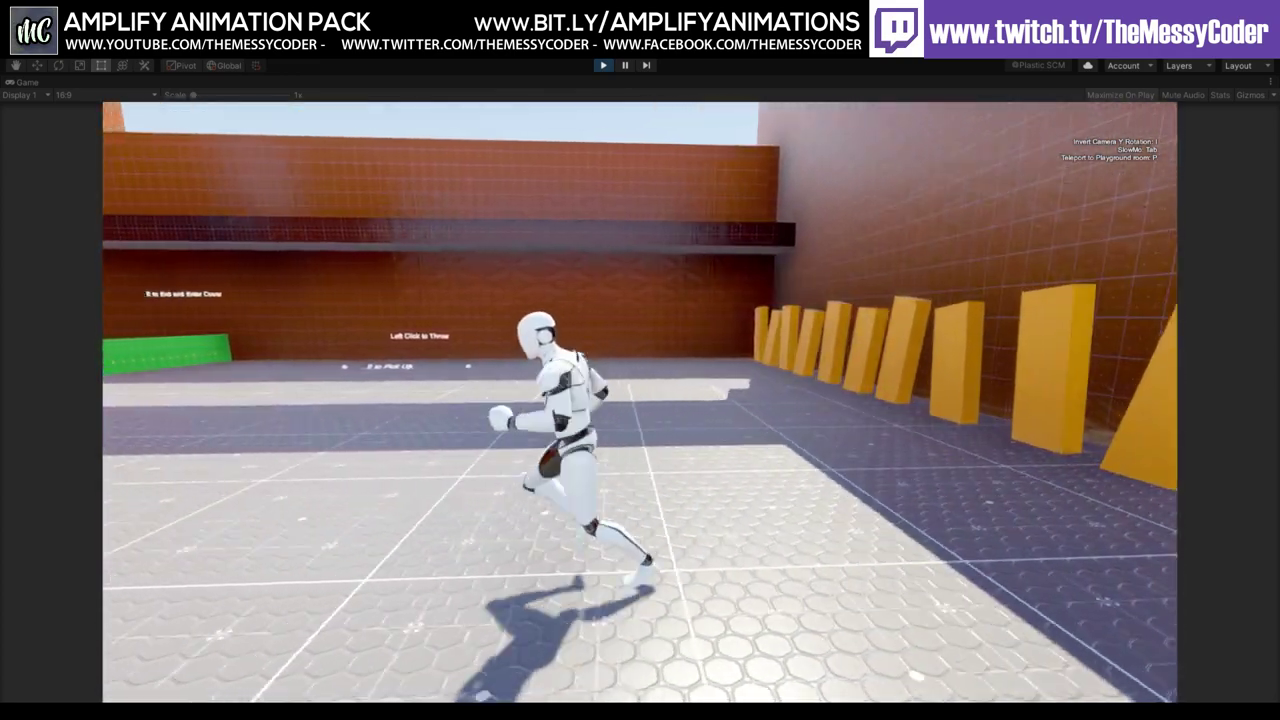
key("a")
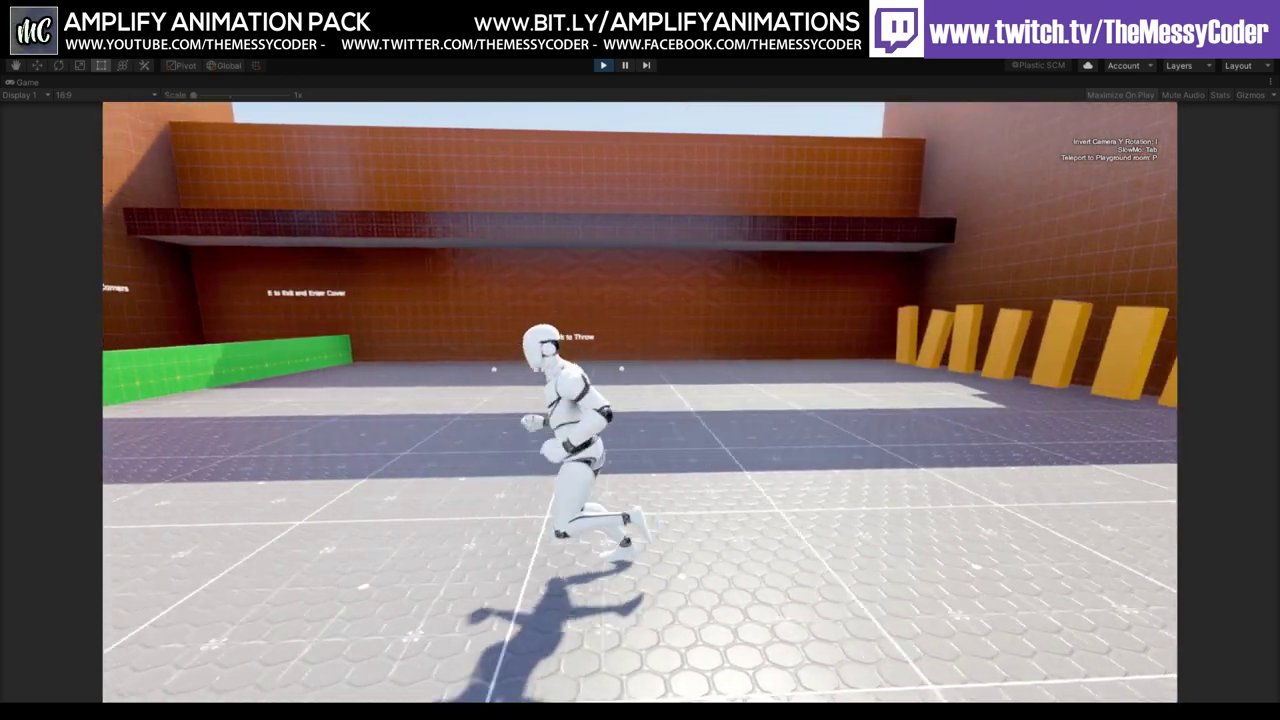
key("d")
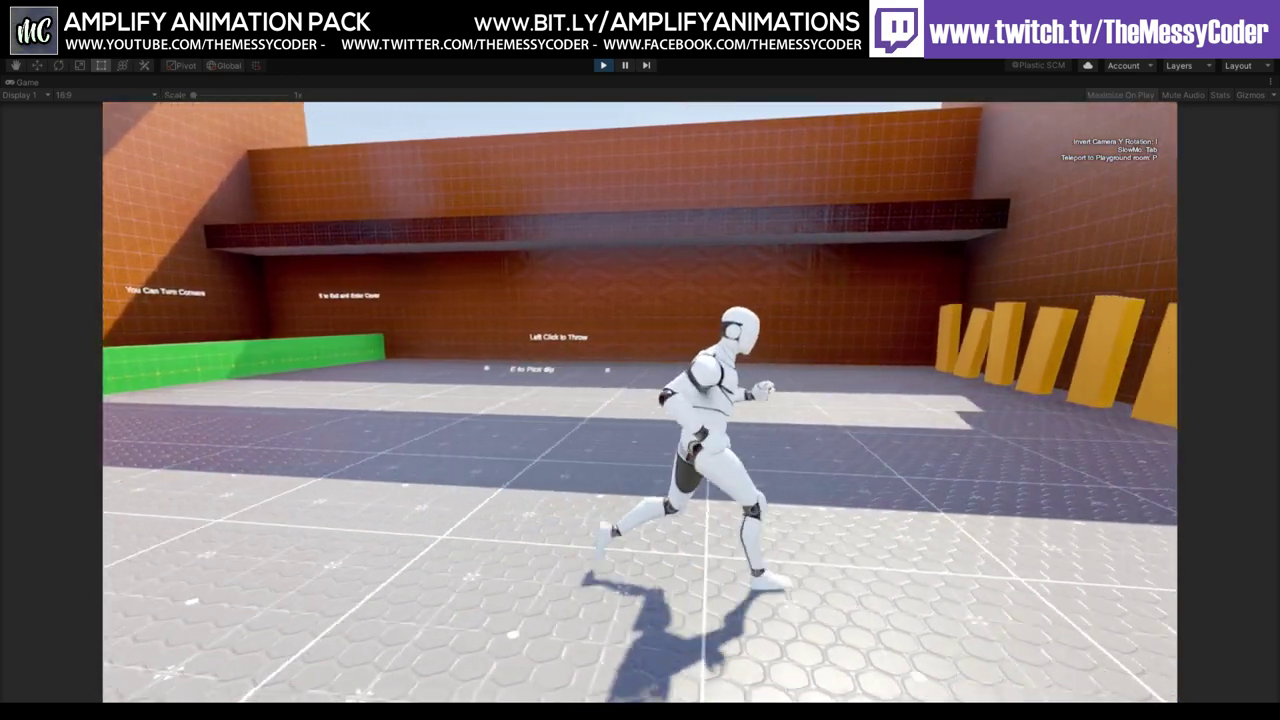
key("a")
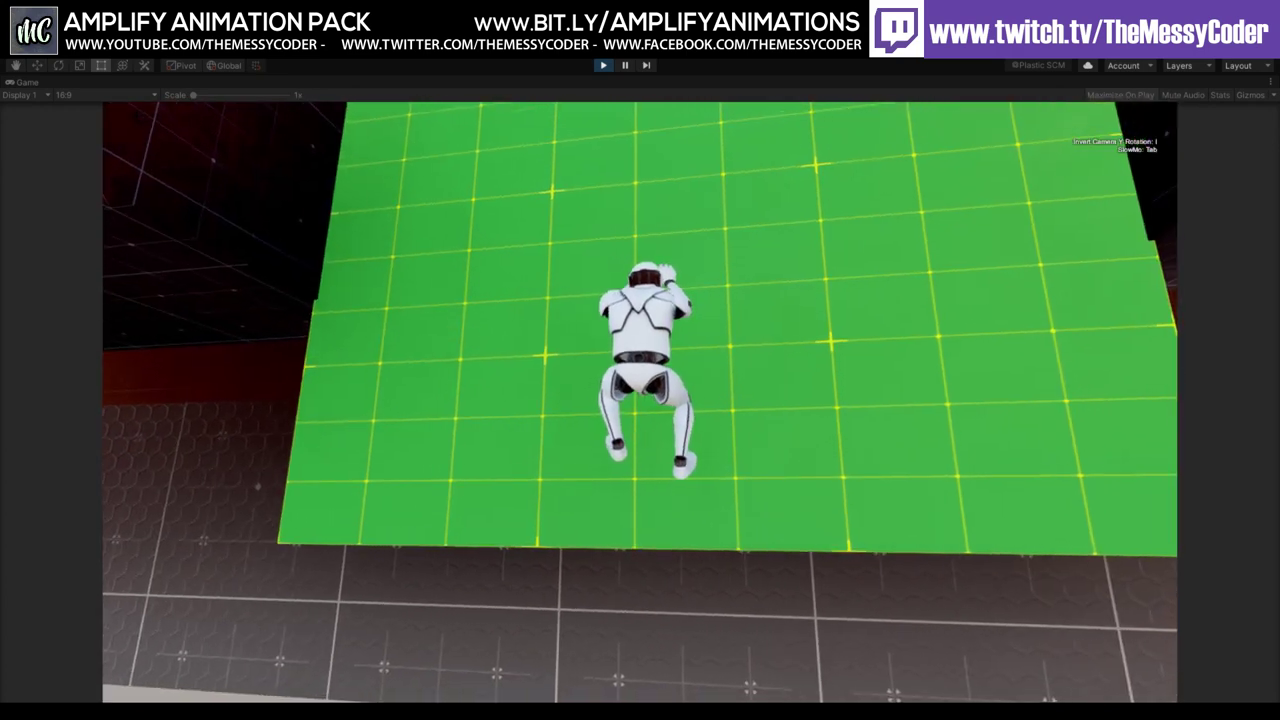
key("Escape")
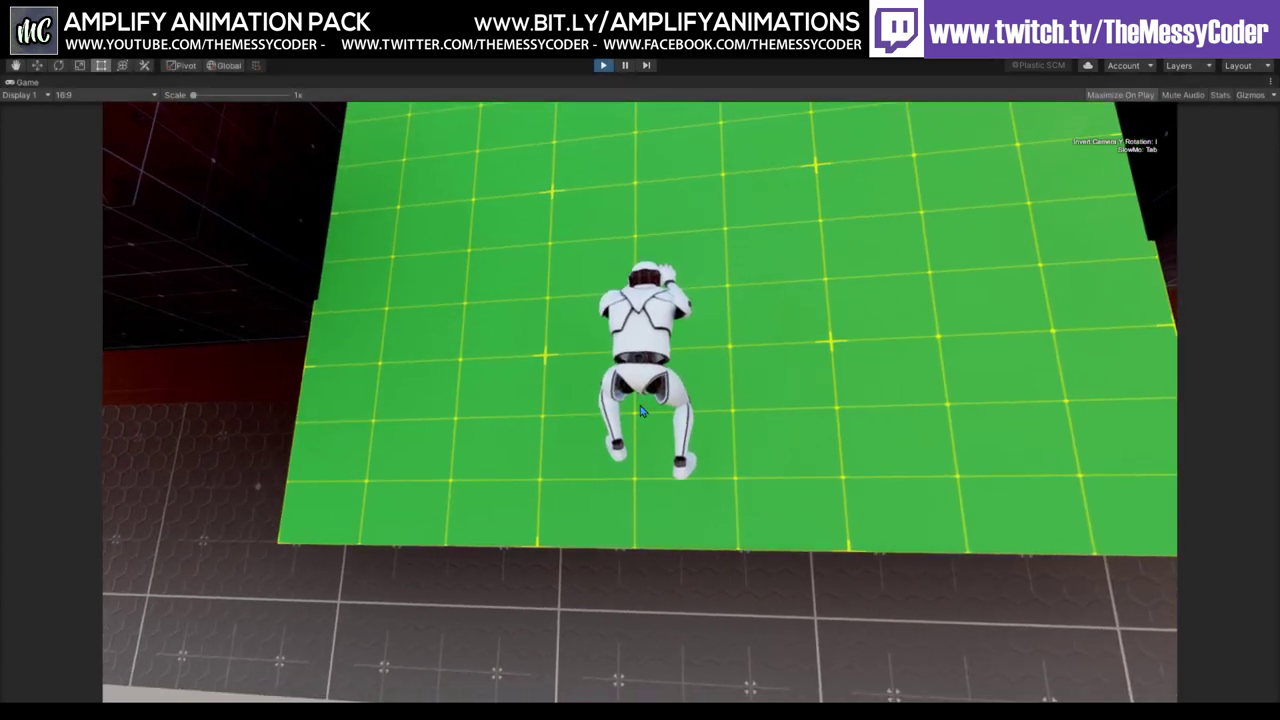
key("ctrl+p")
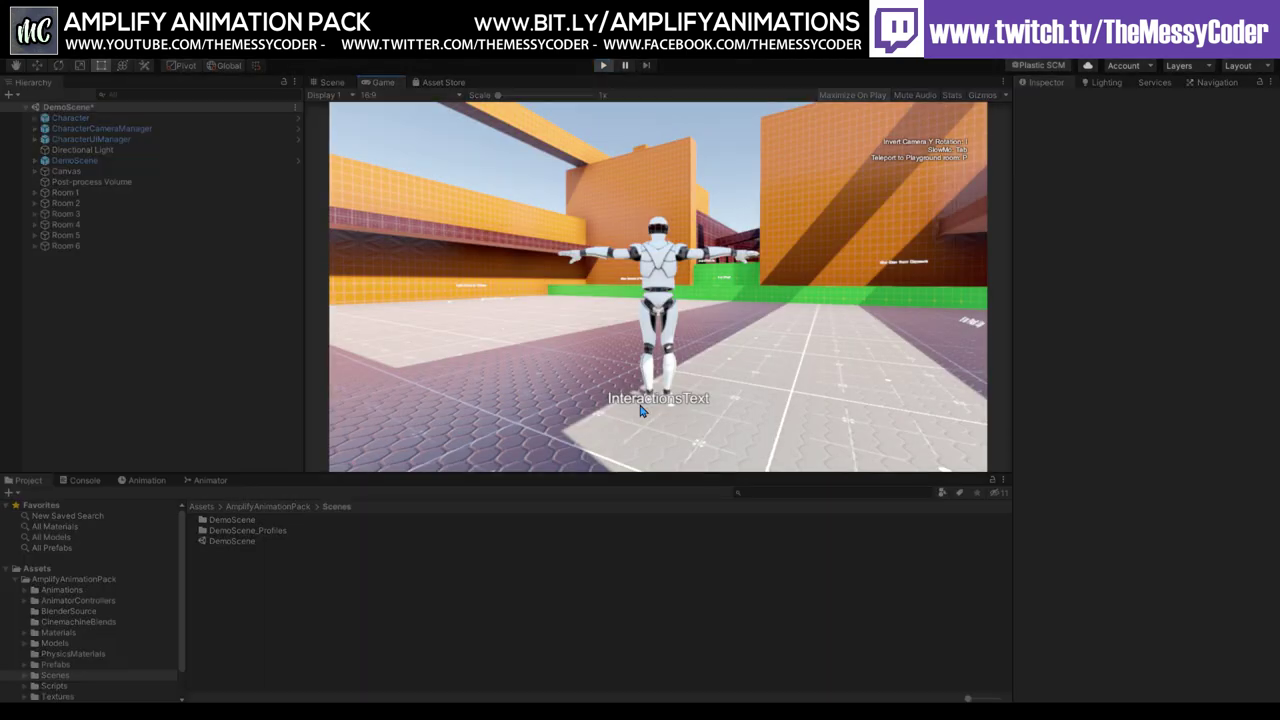
Restart Play mode, climb and hang on the green wall, then run along the orange cover wall.
key("ctrl+p")
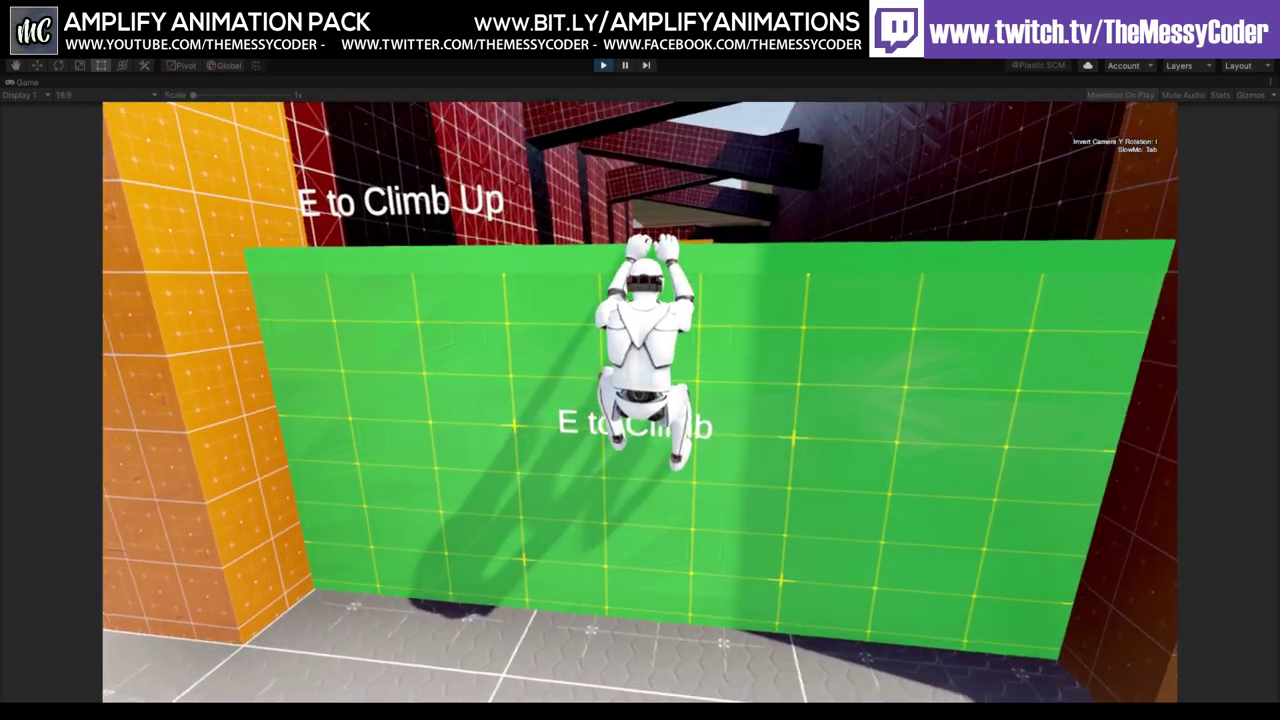
key("e")
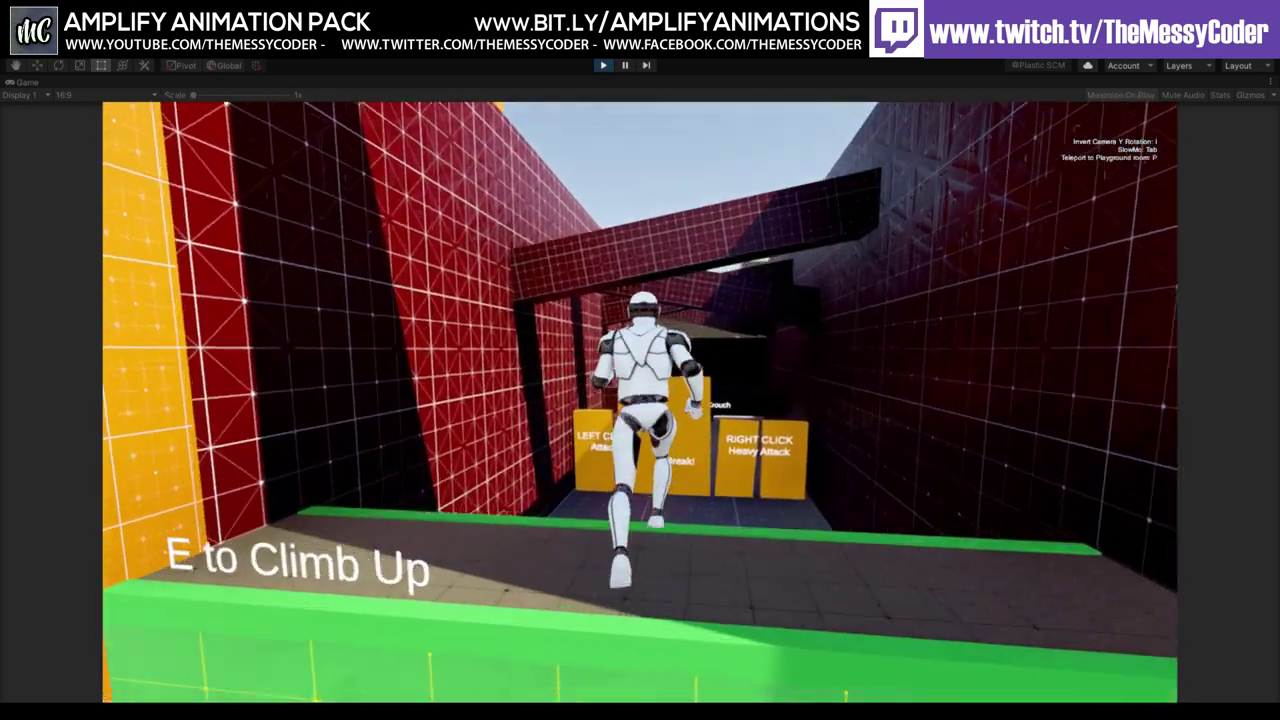
key("s")
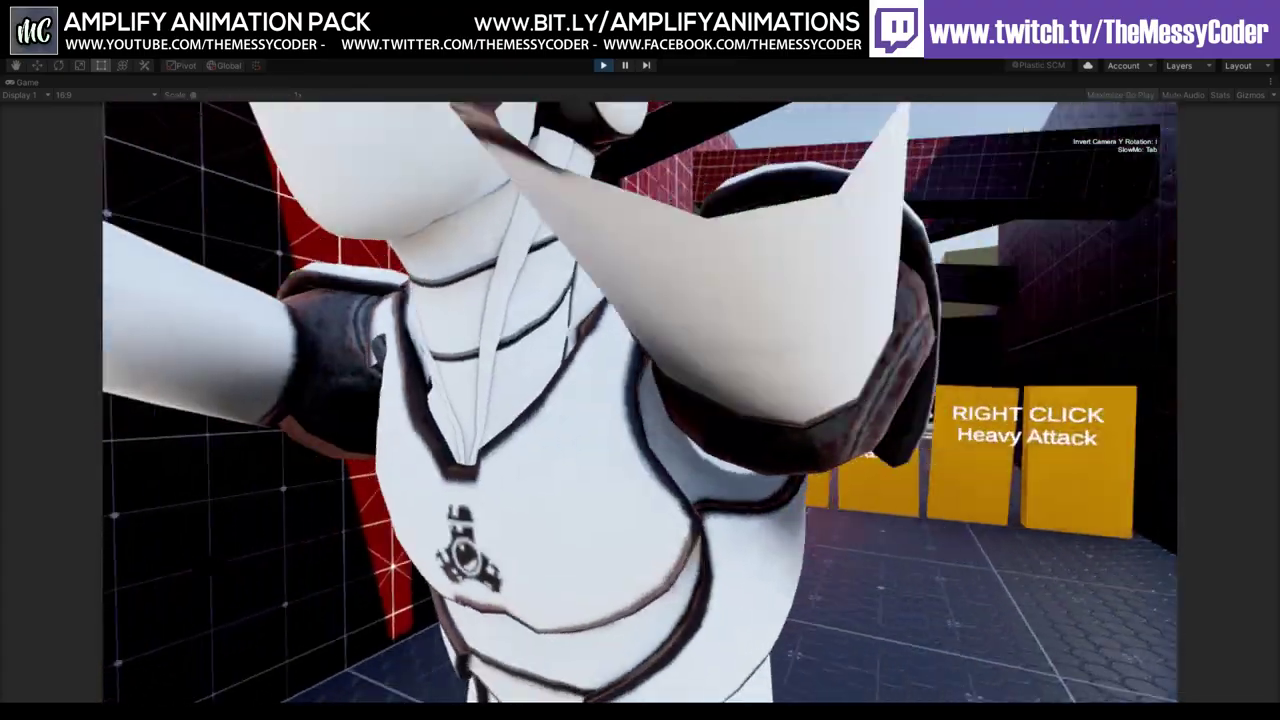
key("e")
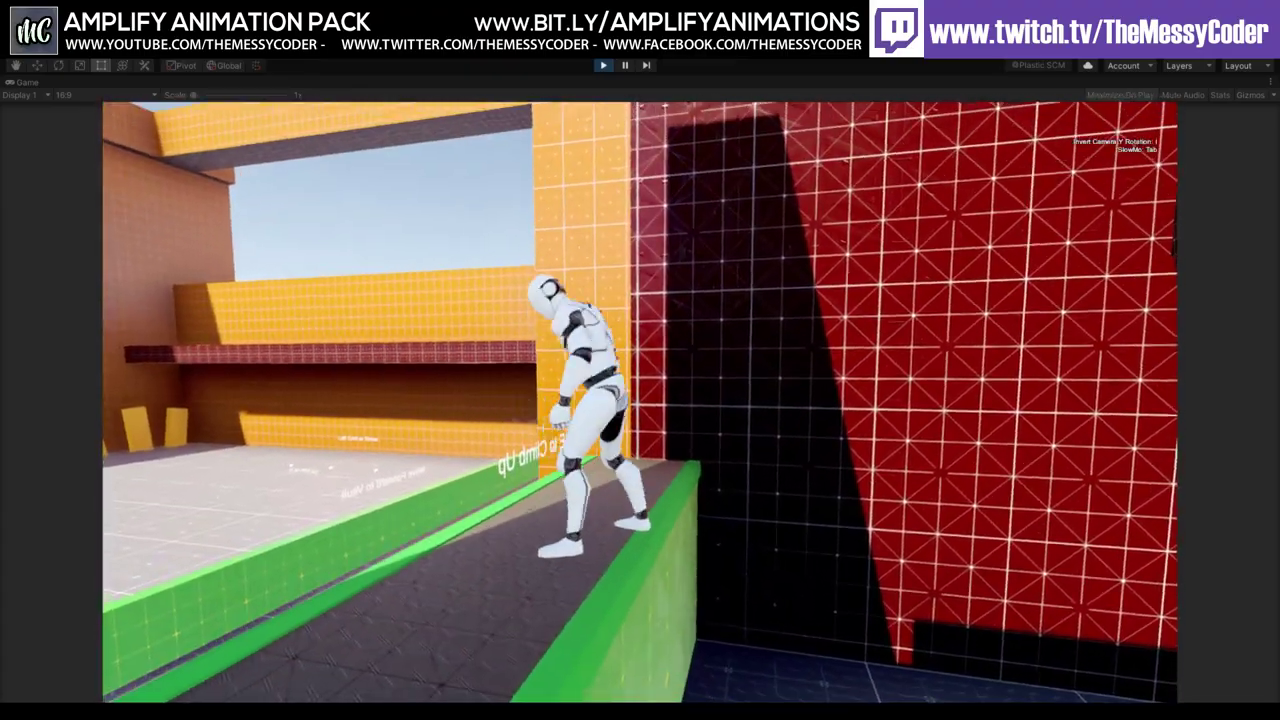
key("s")
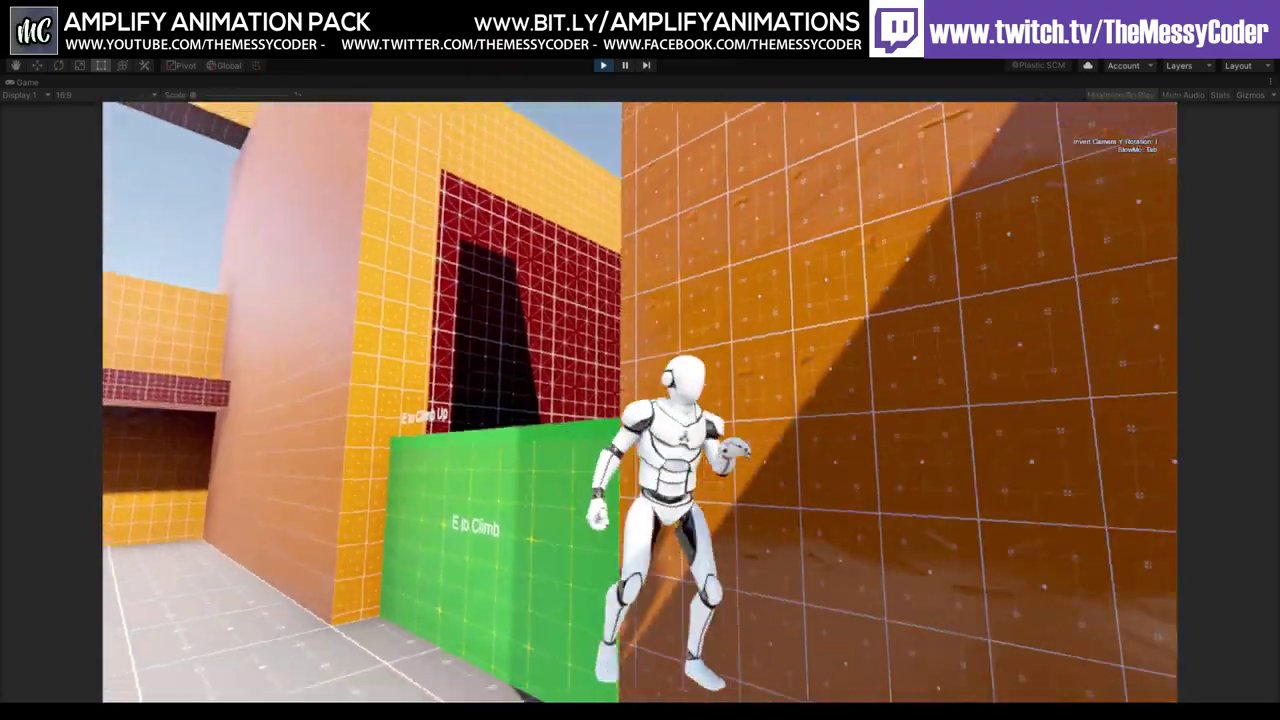
key("space")
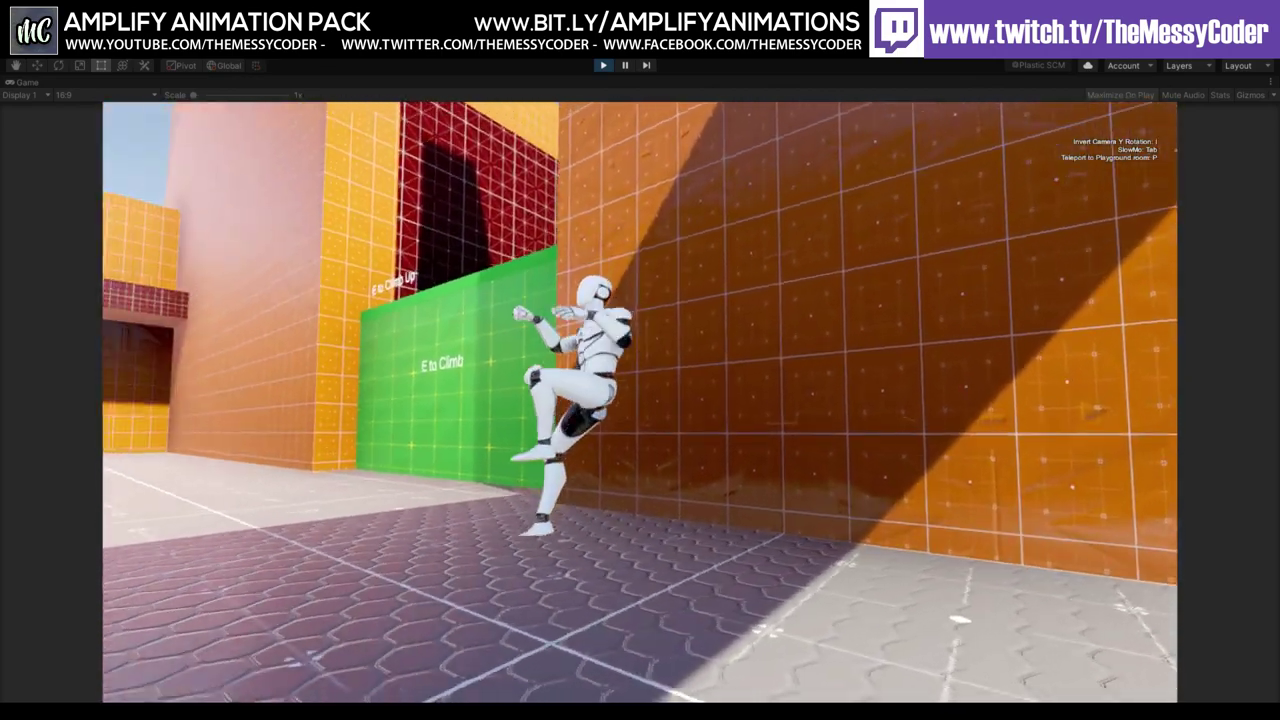
key("d")
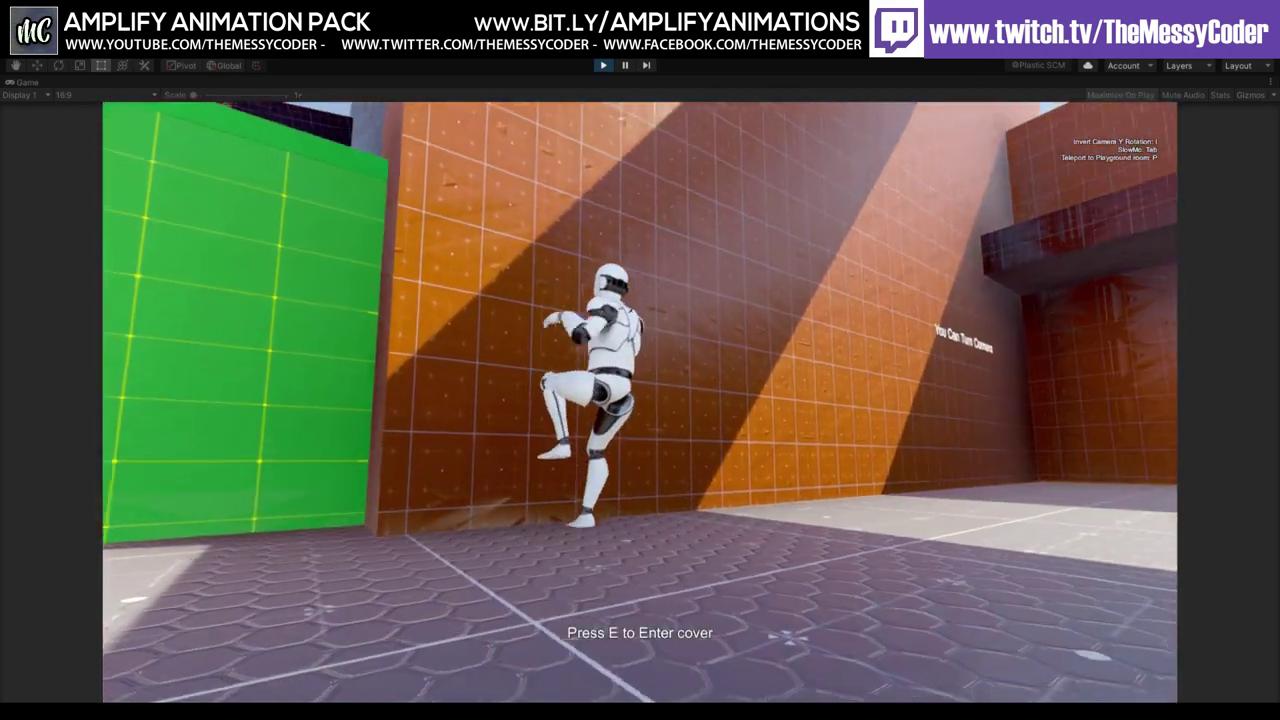
Take cover against the orange wall, restart the demo, and climb over the tall green wall.
key("e")
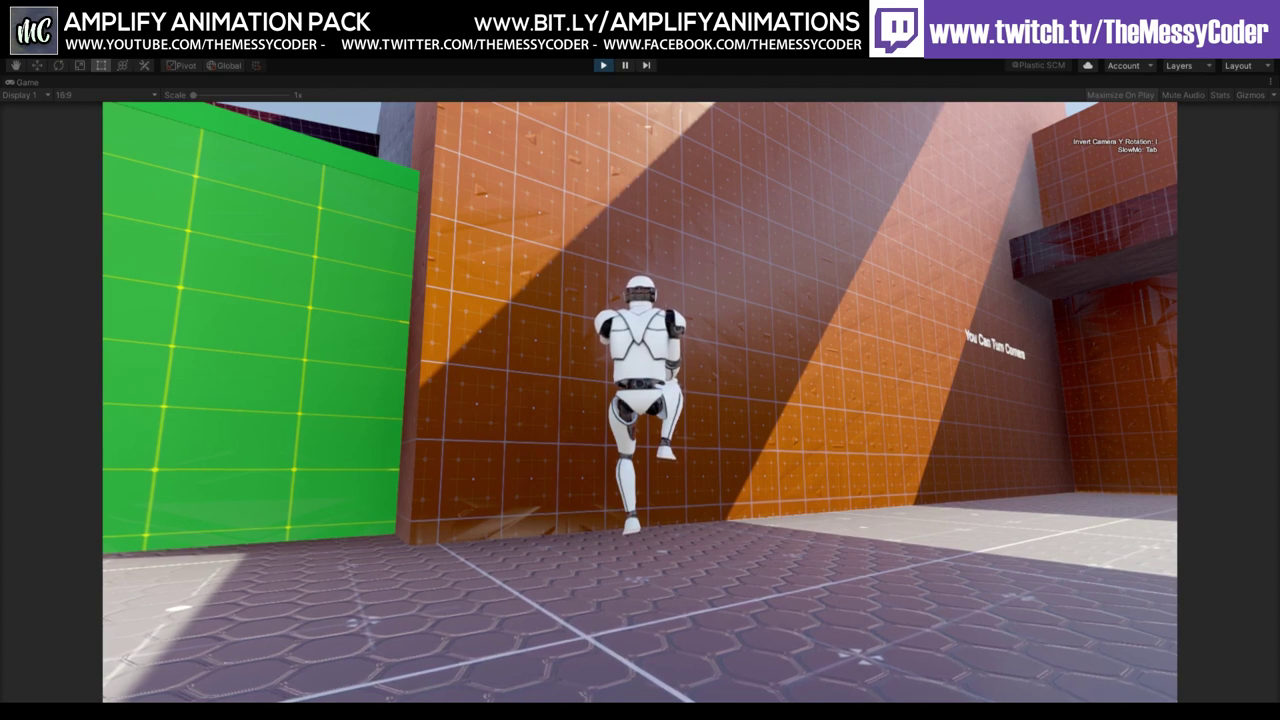
key("ctrl+p")
key("ctrl+p")
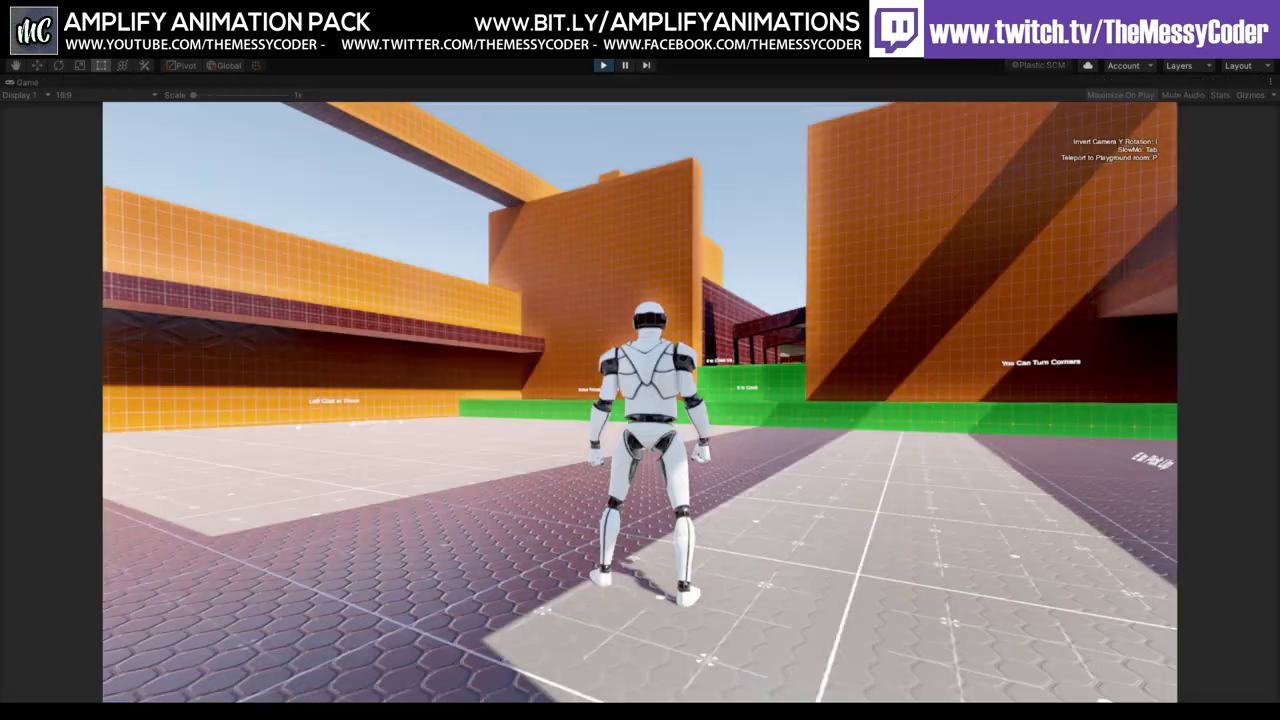
key("w")
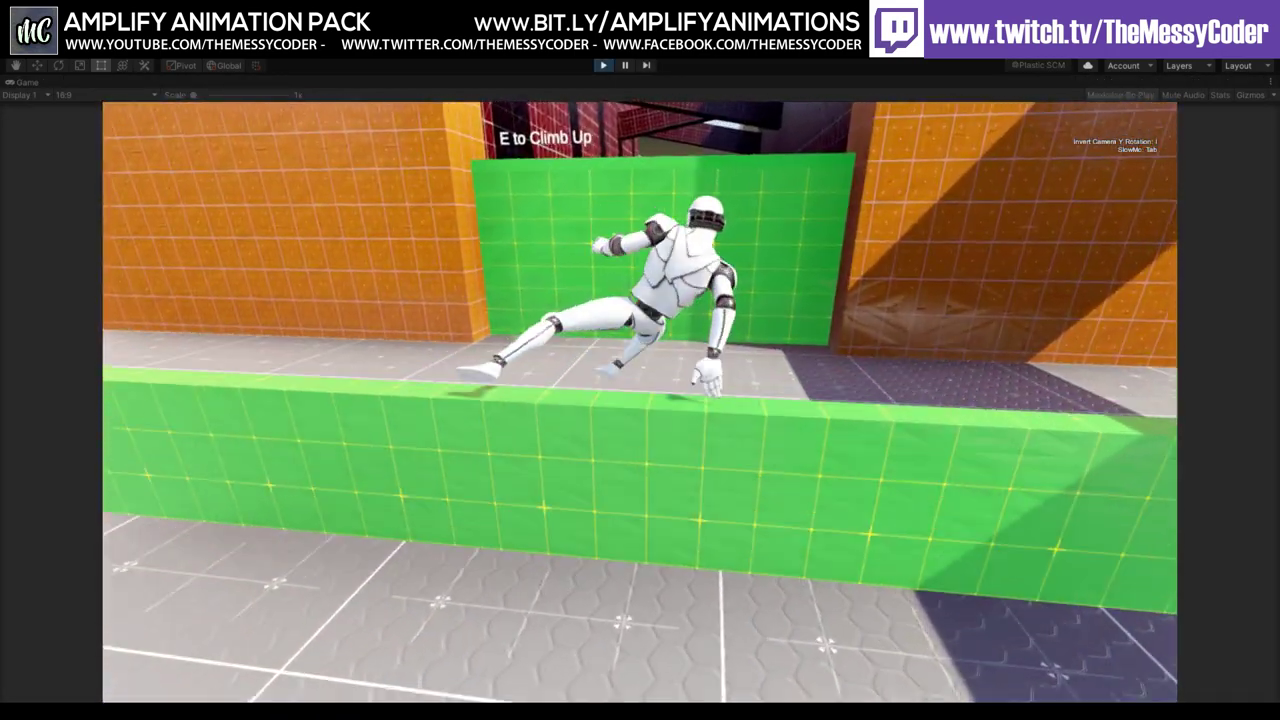
key("e")
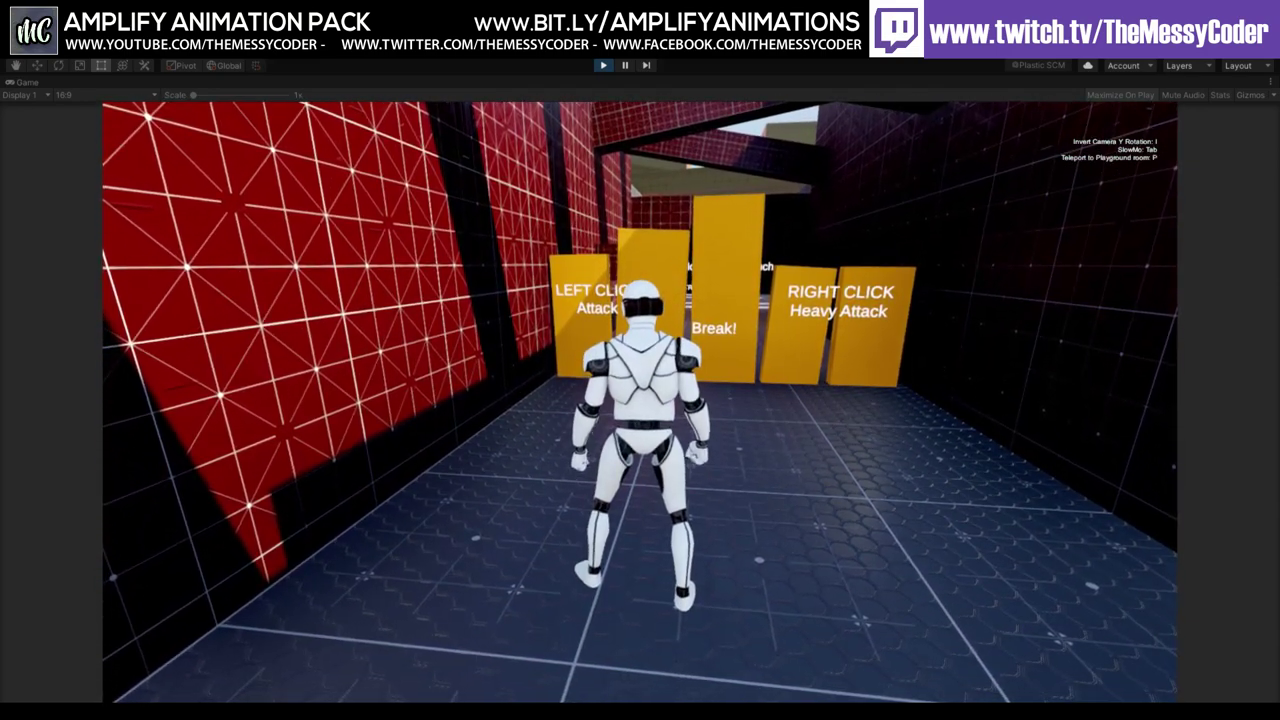
Run the character at the yellow boards and smash the right board into cubes.
key("w")
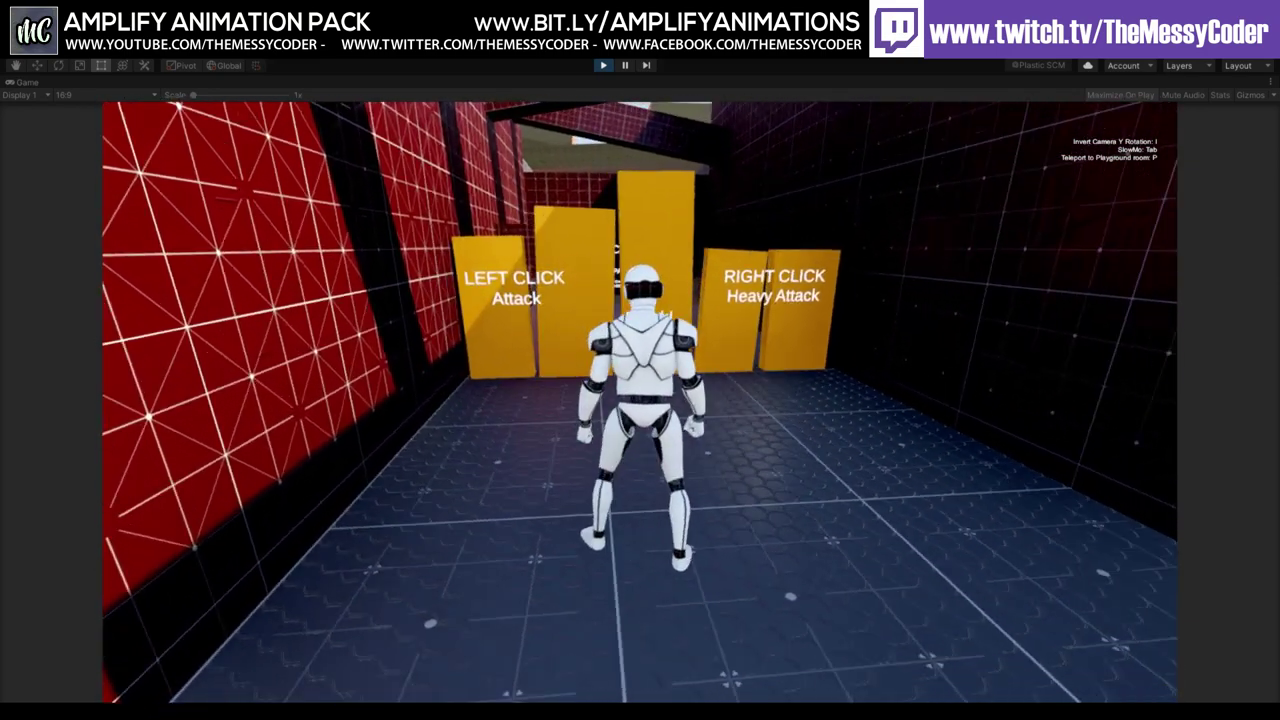
key("w")
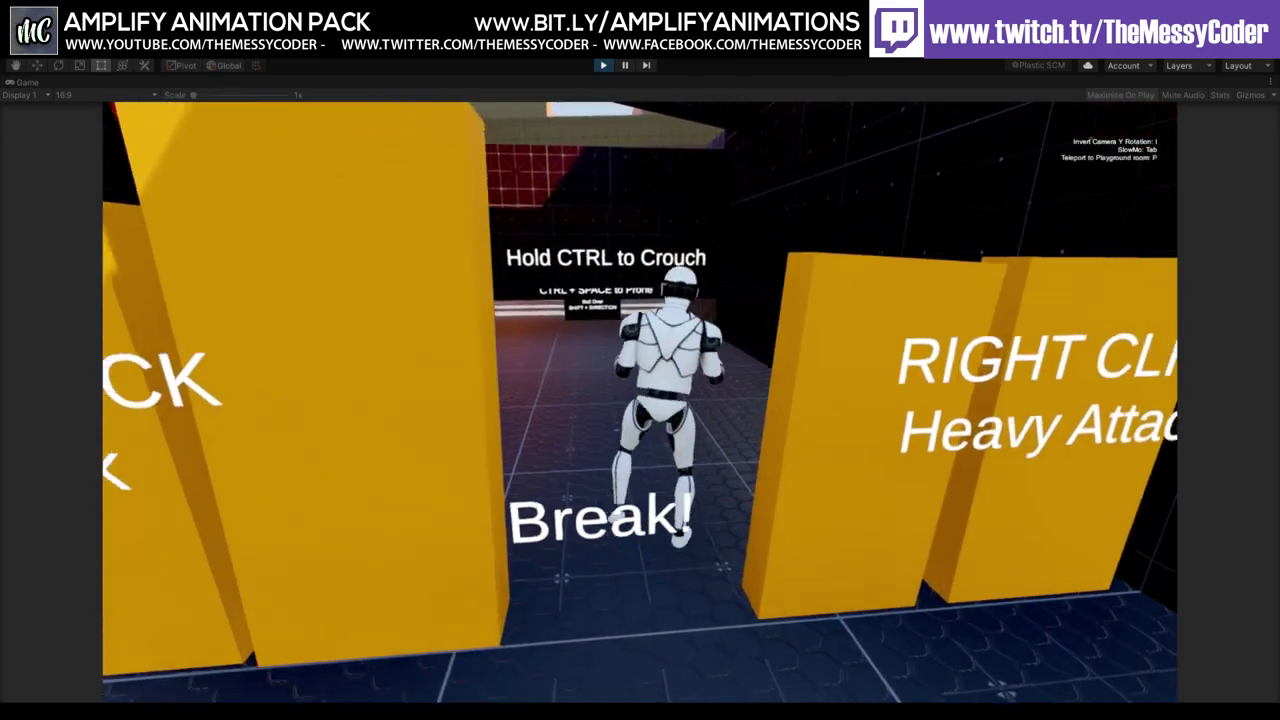
key("s")
key("w")
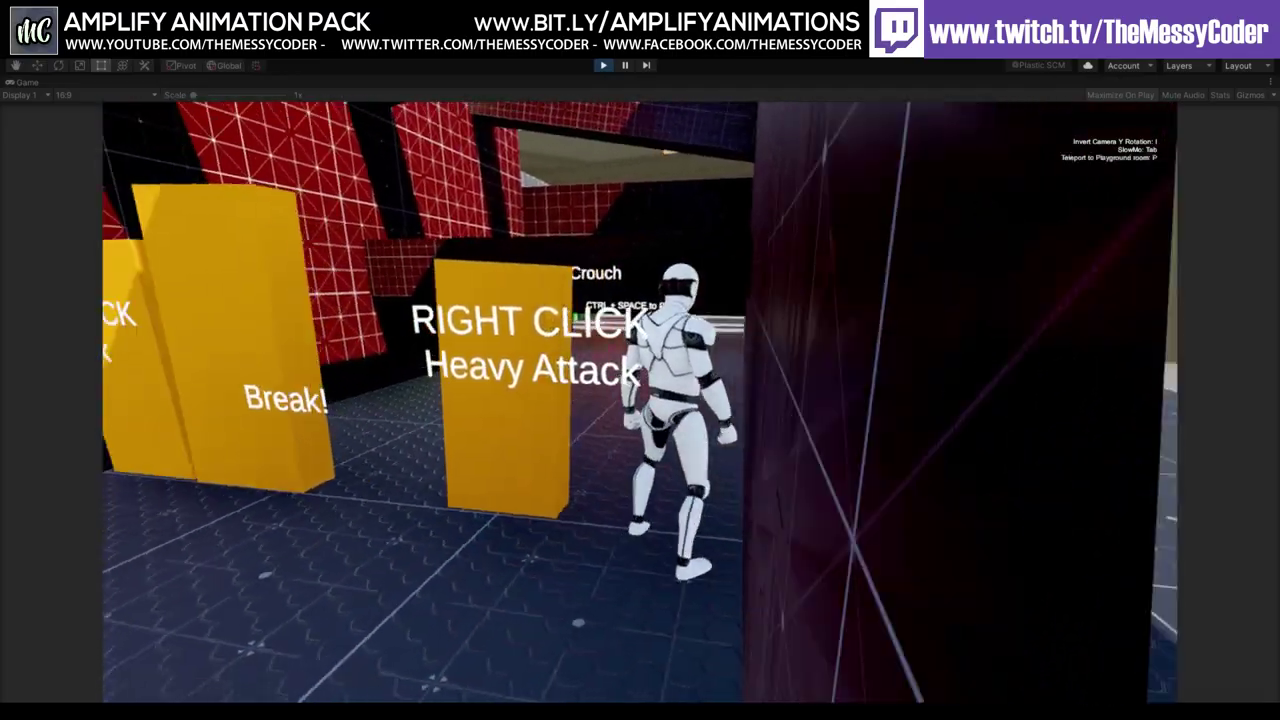
Break another yellow board, run along the red wall, climb the green block and push the lever.
key("w")
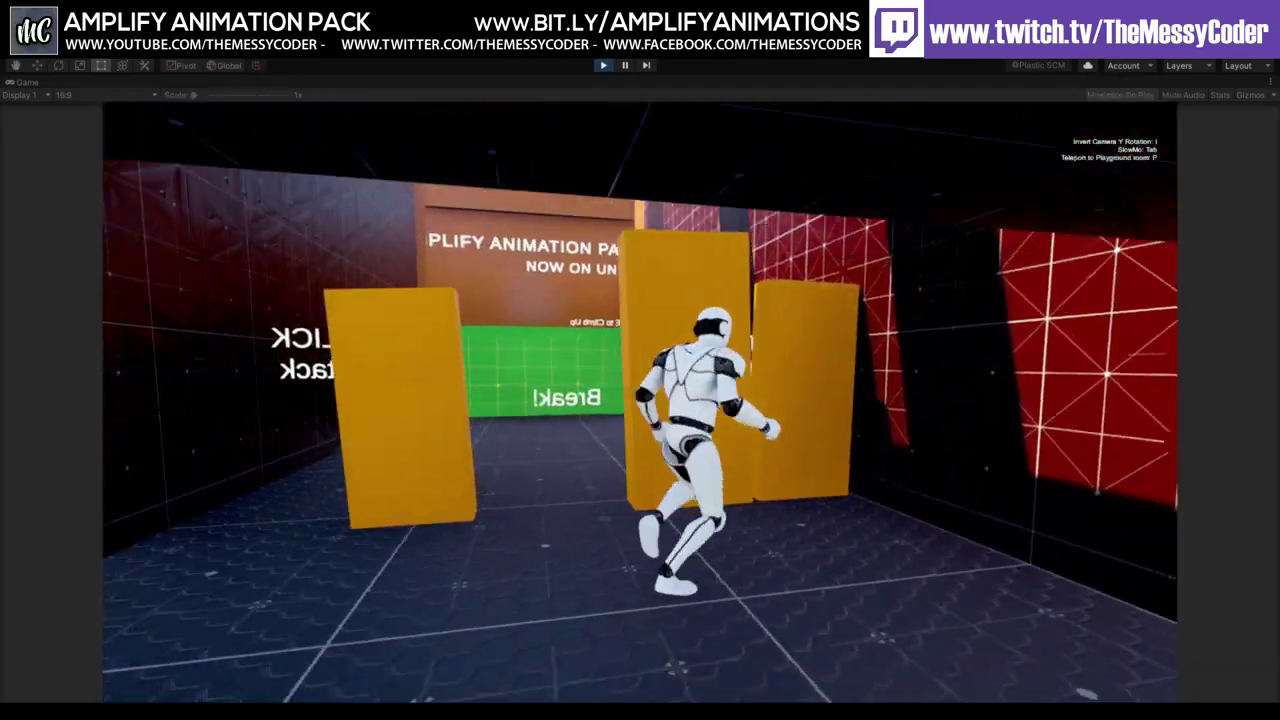
key("w")
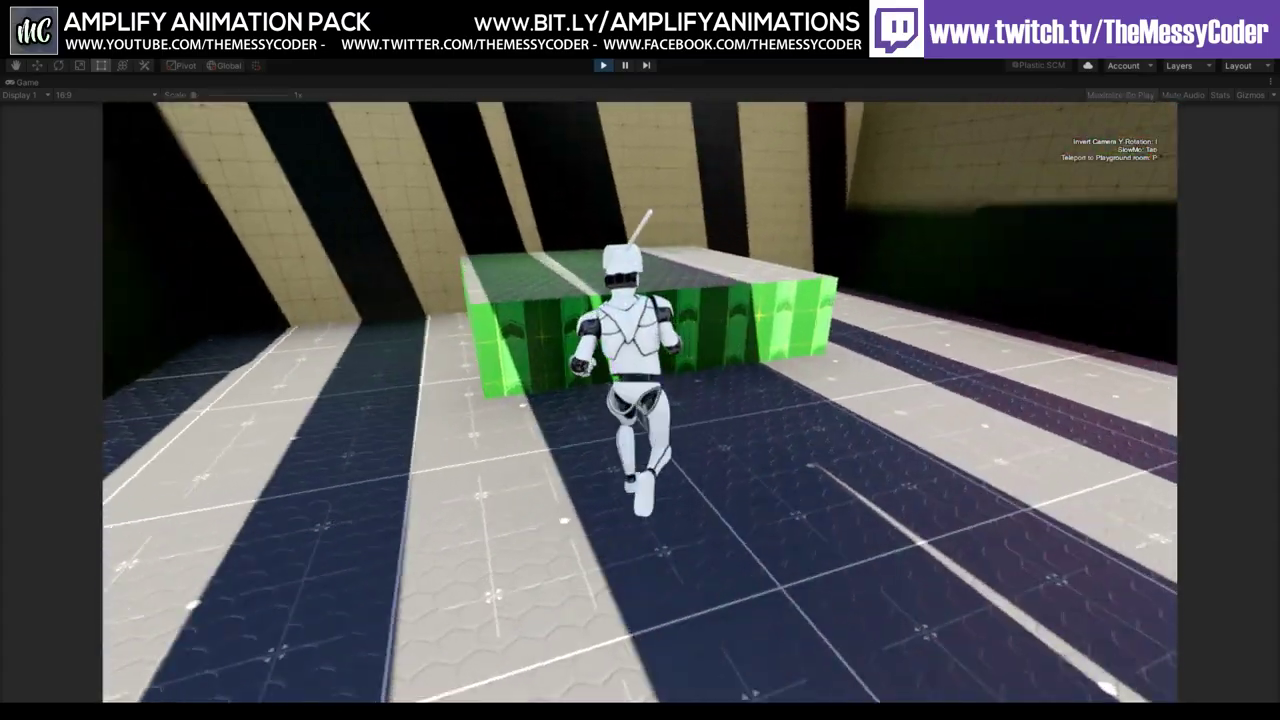
key("e")
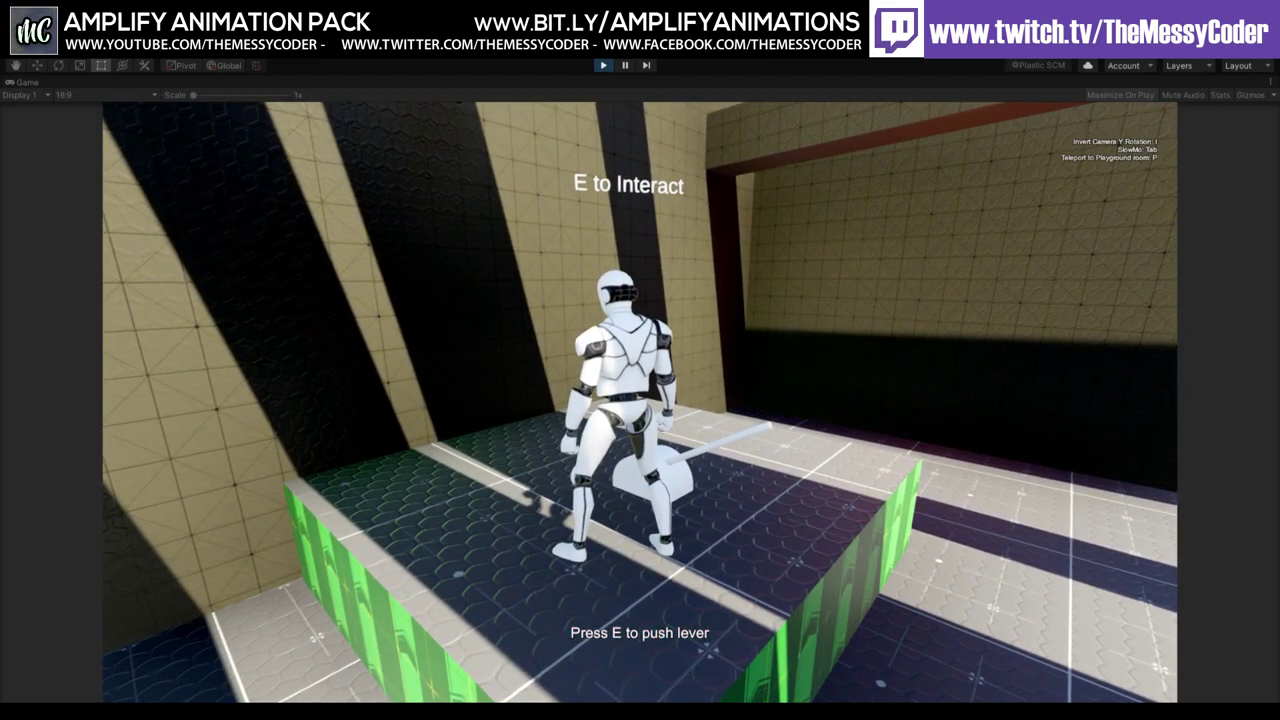
key("e")
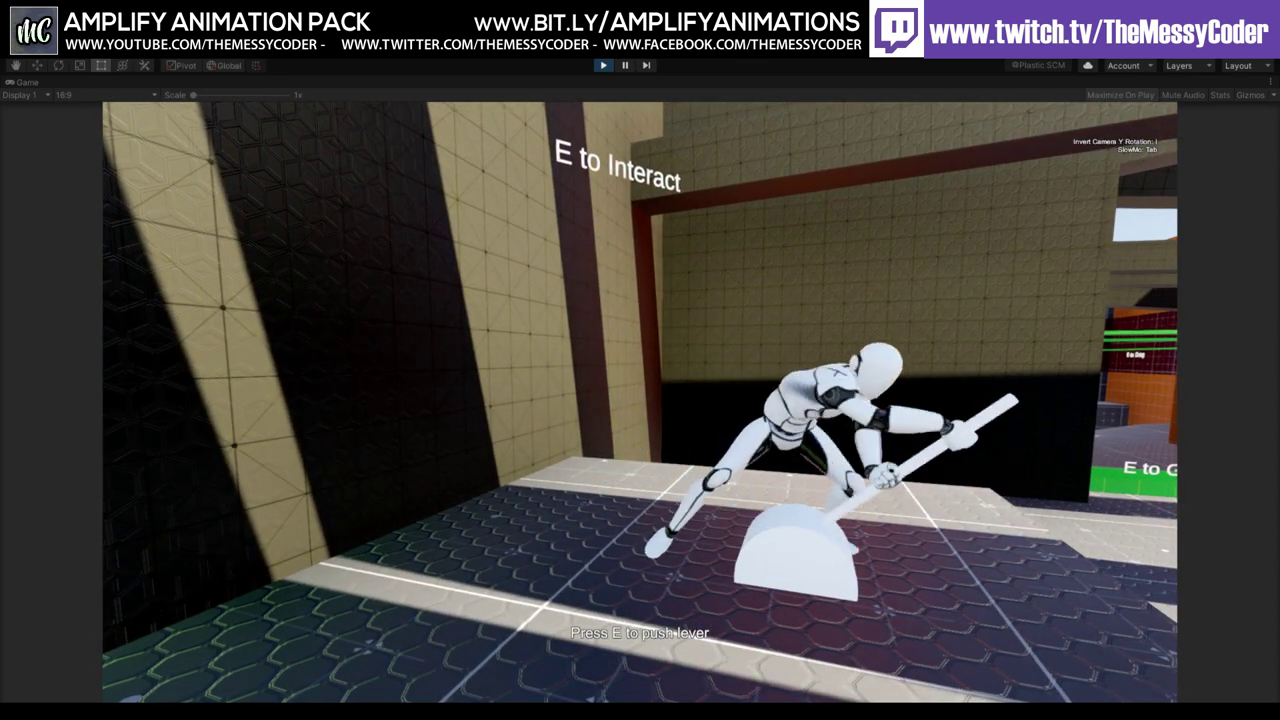
Turn away from the lever and walk left to the green climbing wall, hanging from its top ledge.
key("w")
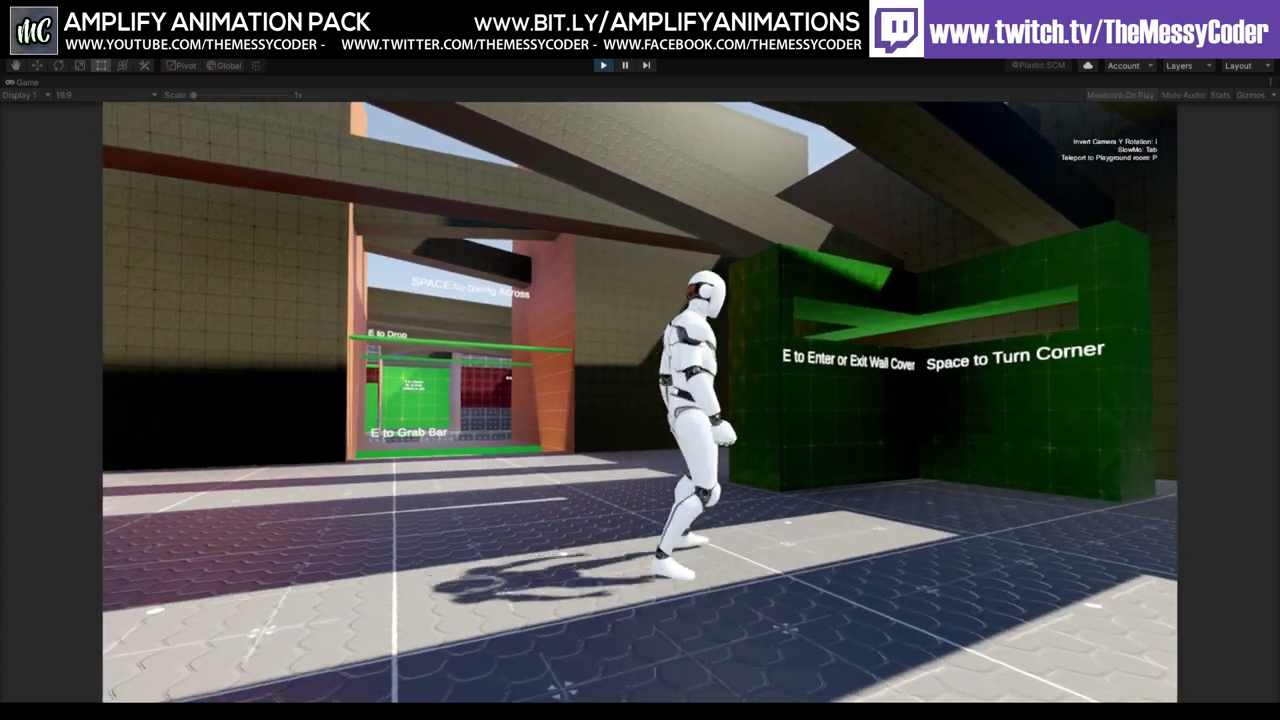
key("a")
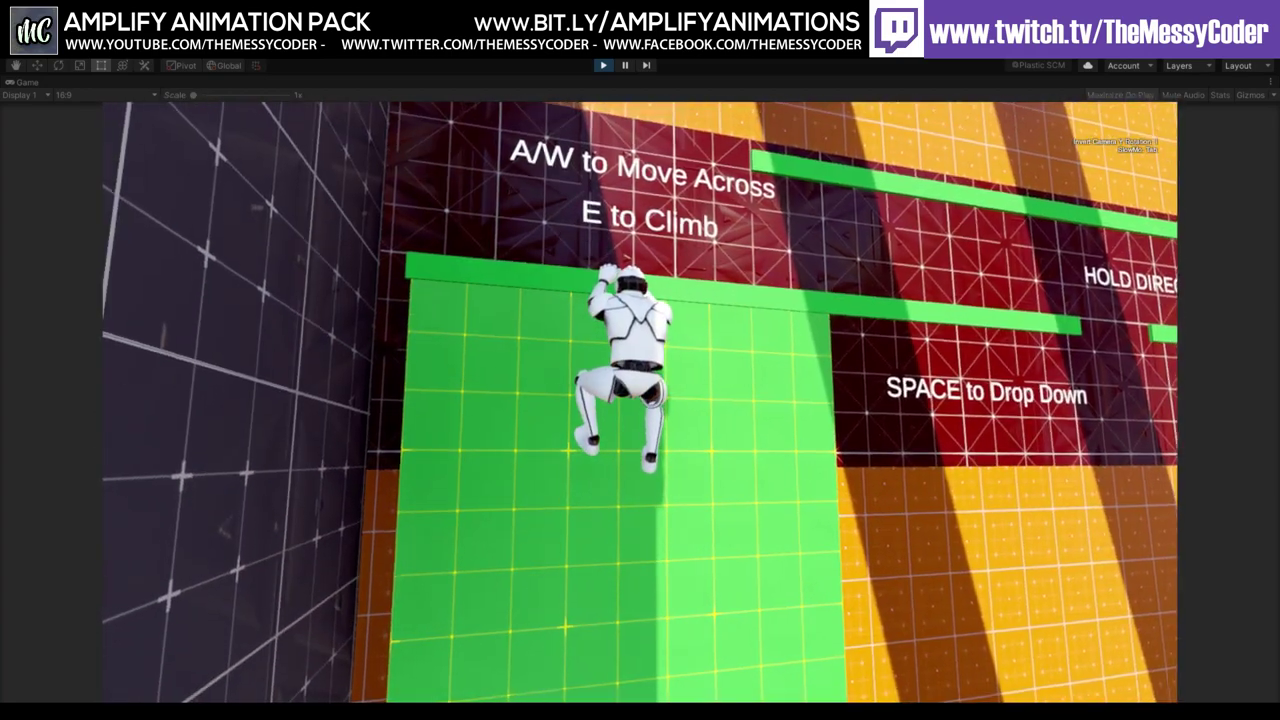
Shimmy right along the red wall's ledges, drop to the lower ledge, then shimmy left and right.
key("d")
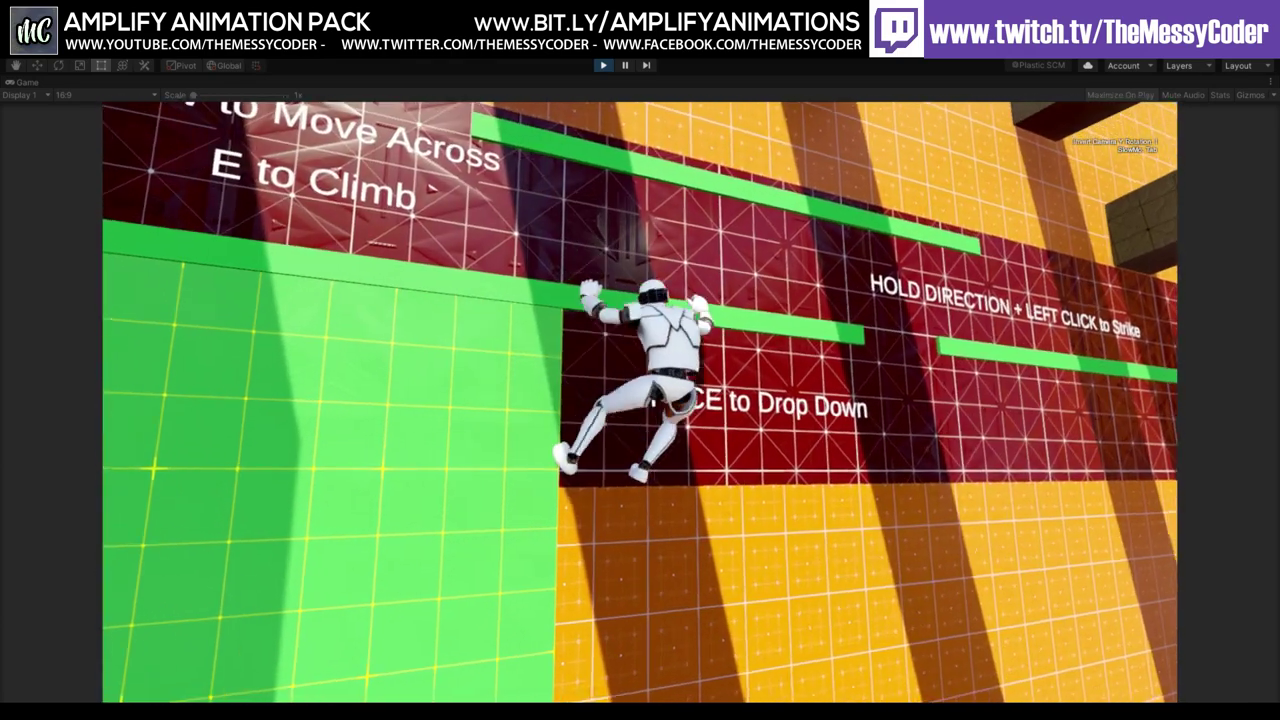
key("d")
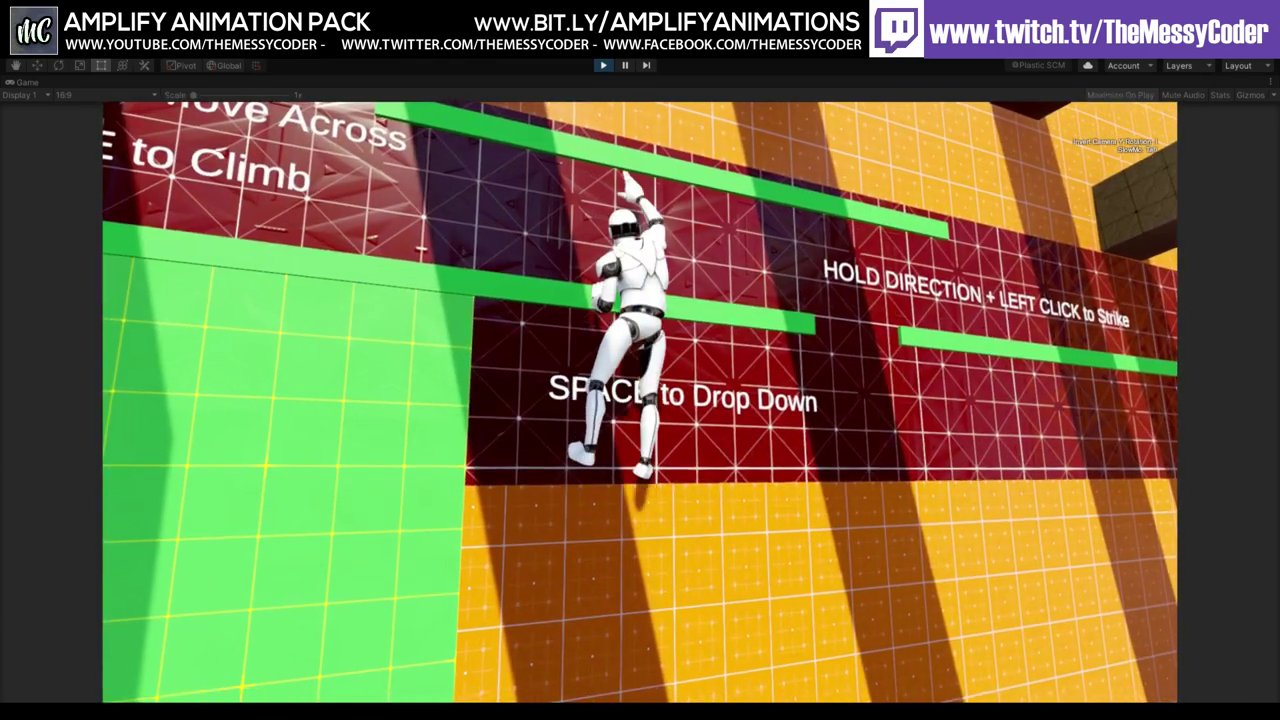
key("d")
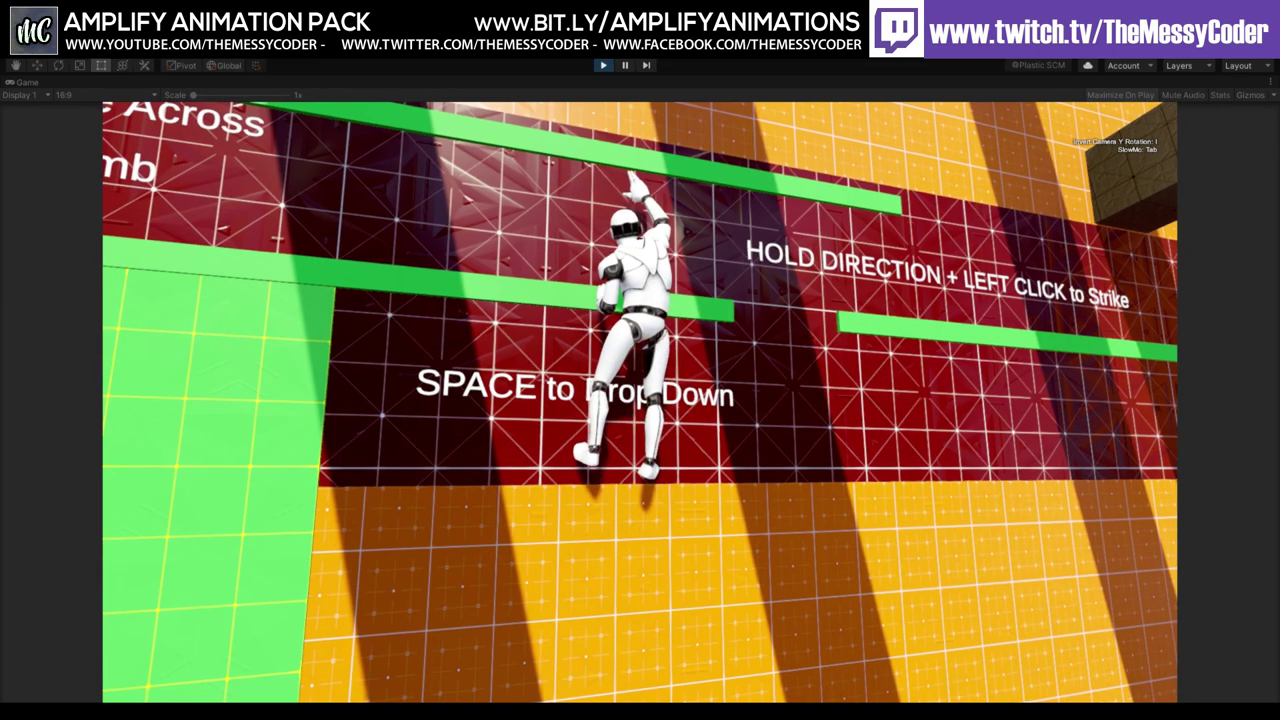
key("s")
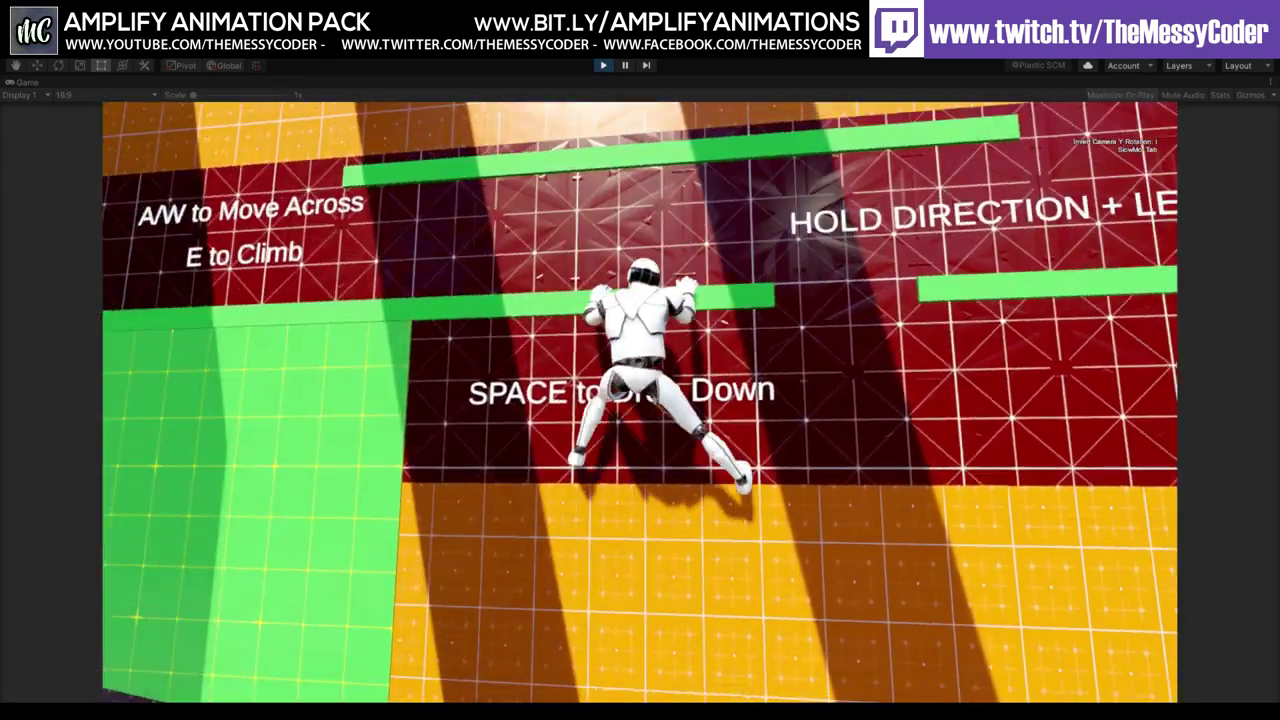
key("a")
key("d")
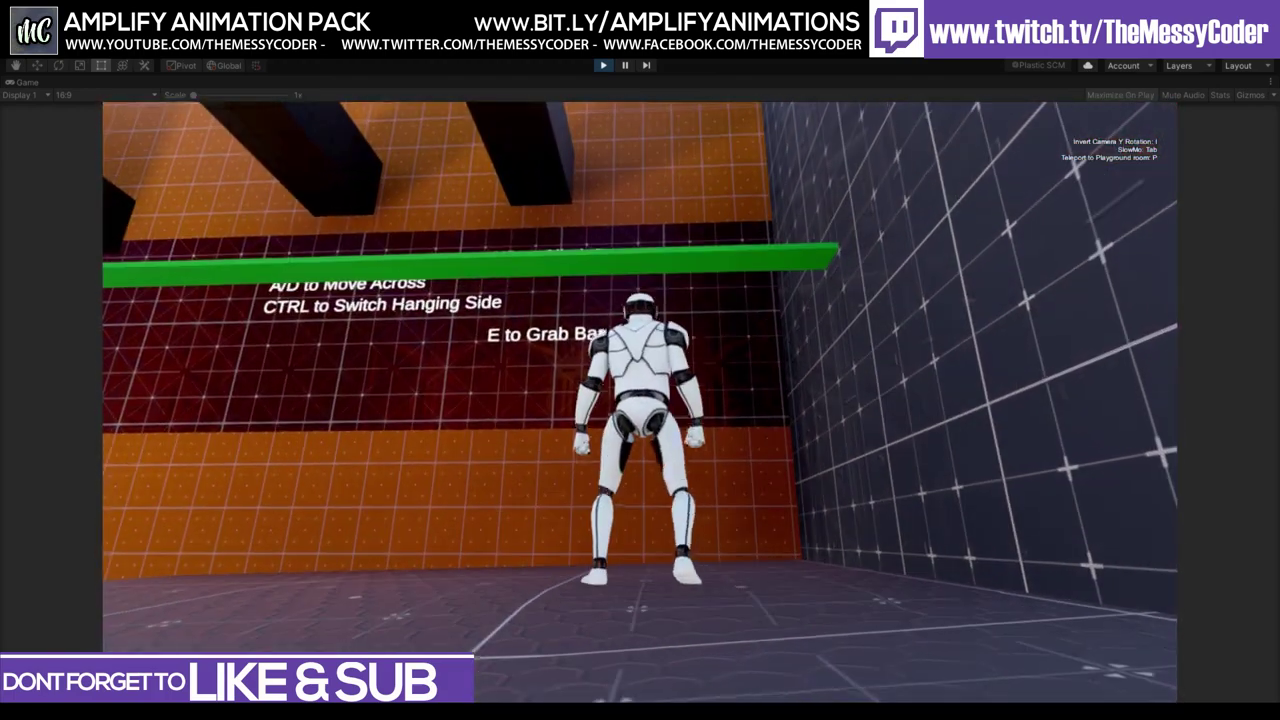
Hang from the green bar with E, cross it, drop off and face the green push block.
key("e")
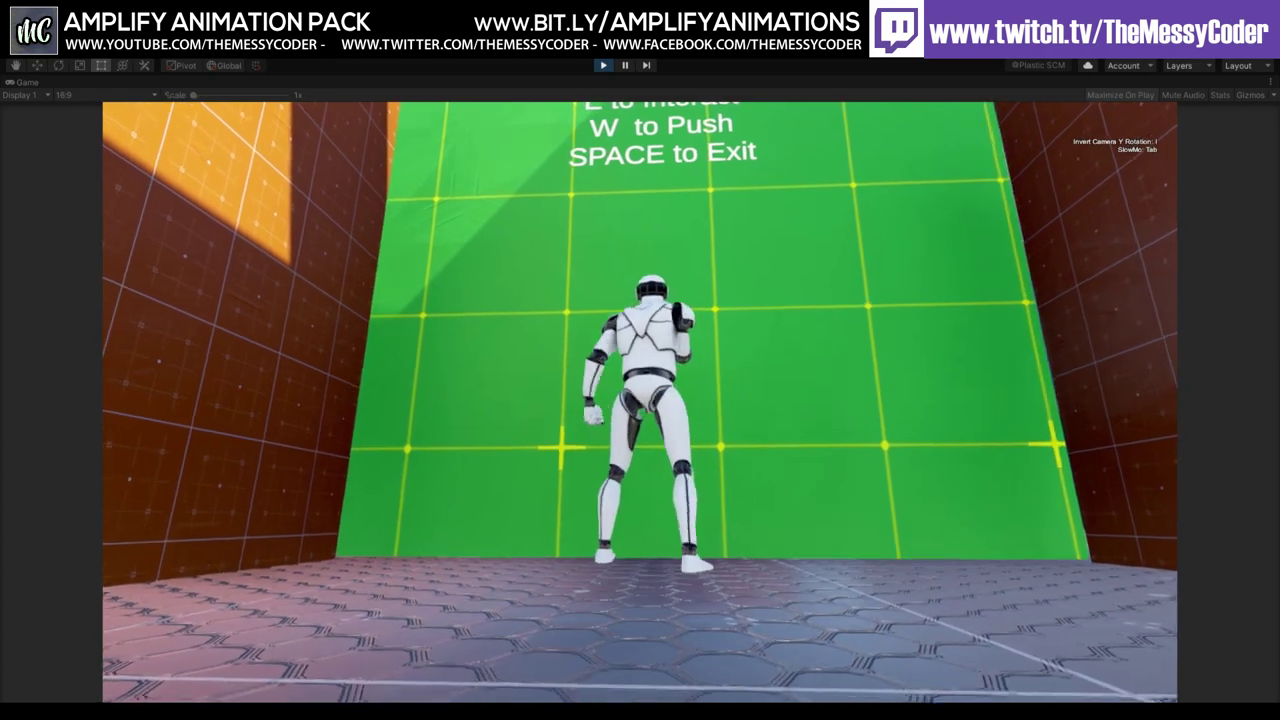
Push the green block forward with W, then run back to the COVER wall.
key("w")
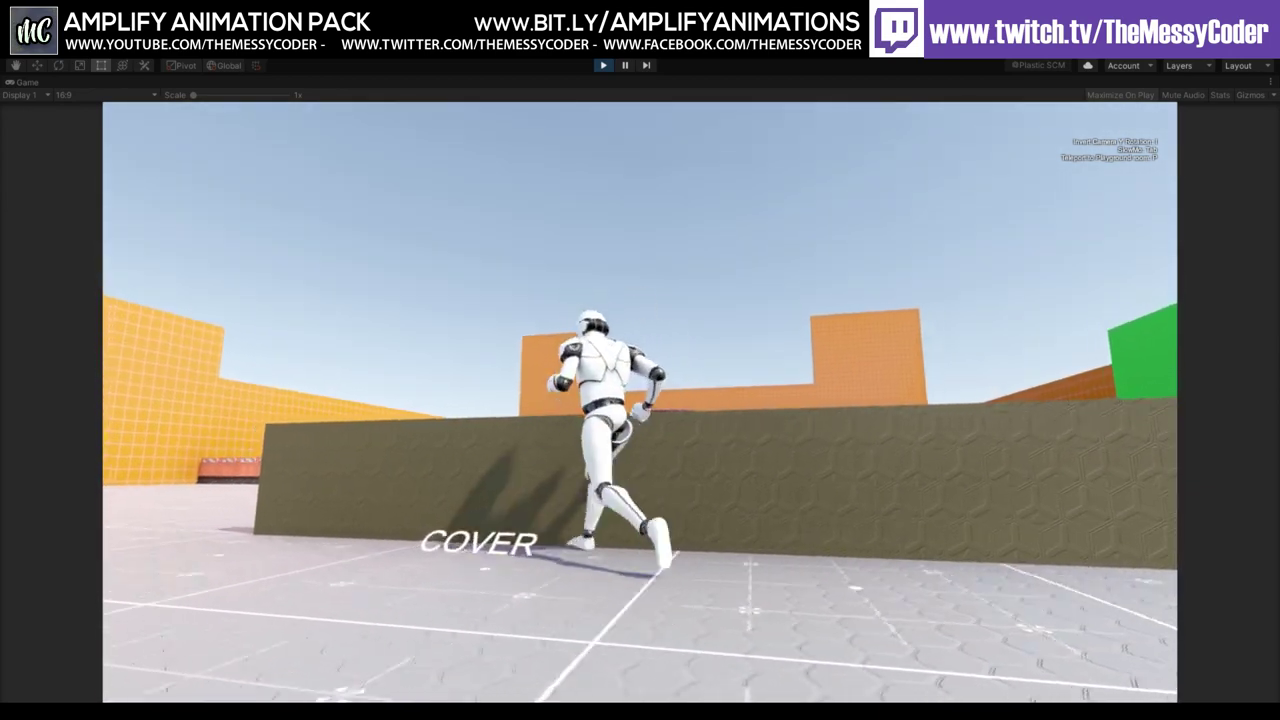
Crouch into cover against the COVER wall, then walk to the striped WATER ZONE barrier.
key("e")
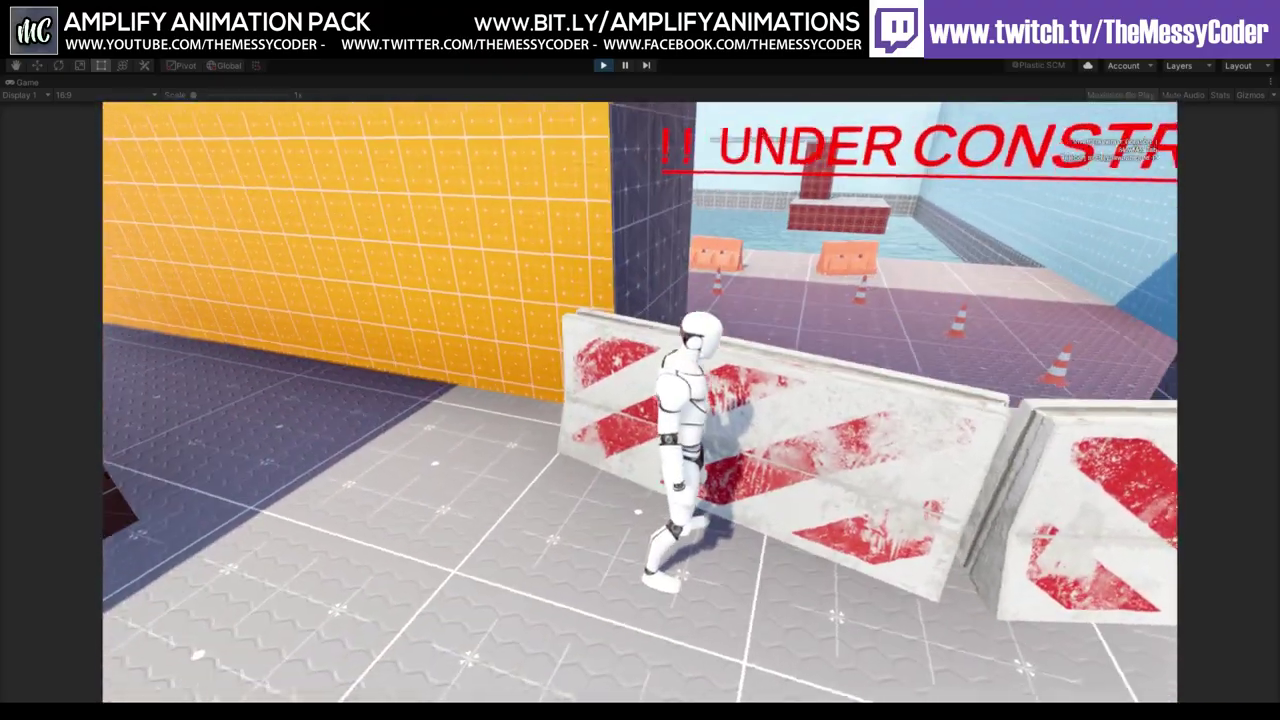
Pause the demo, select Character in the Hierarchy, and frame it in the Scene view.
key("ctrl+shift+p")
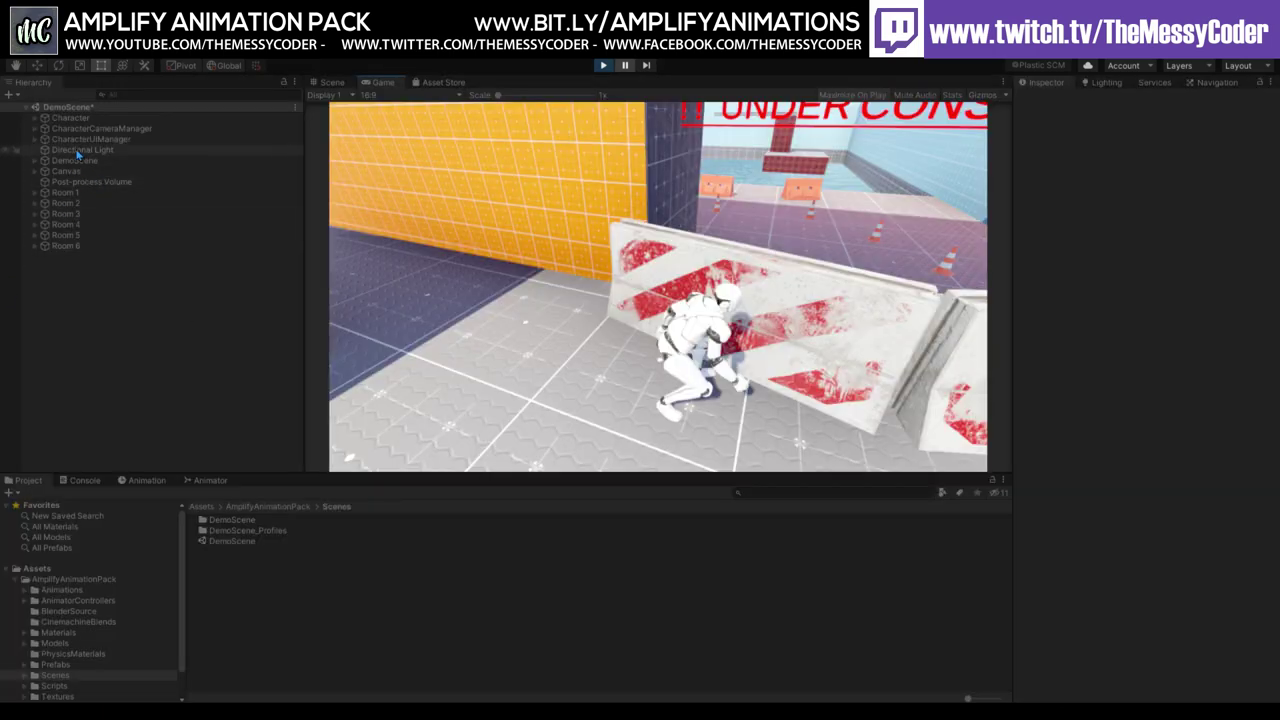
left_click(72, 119)
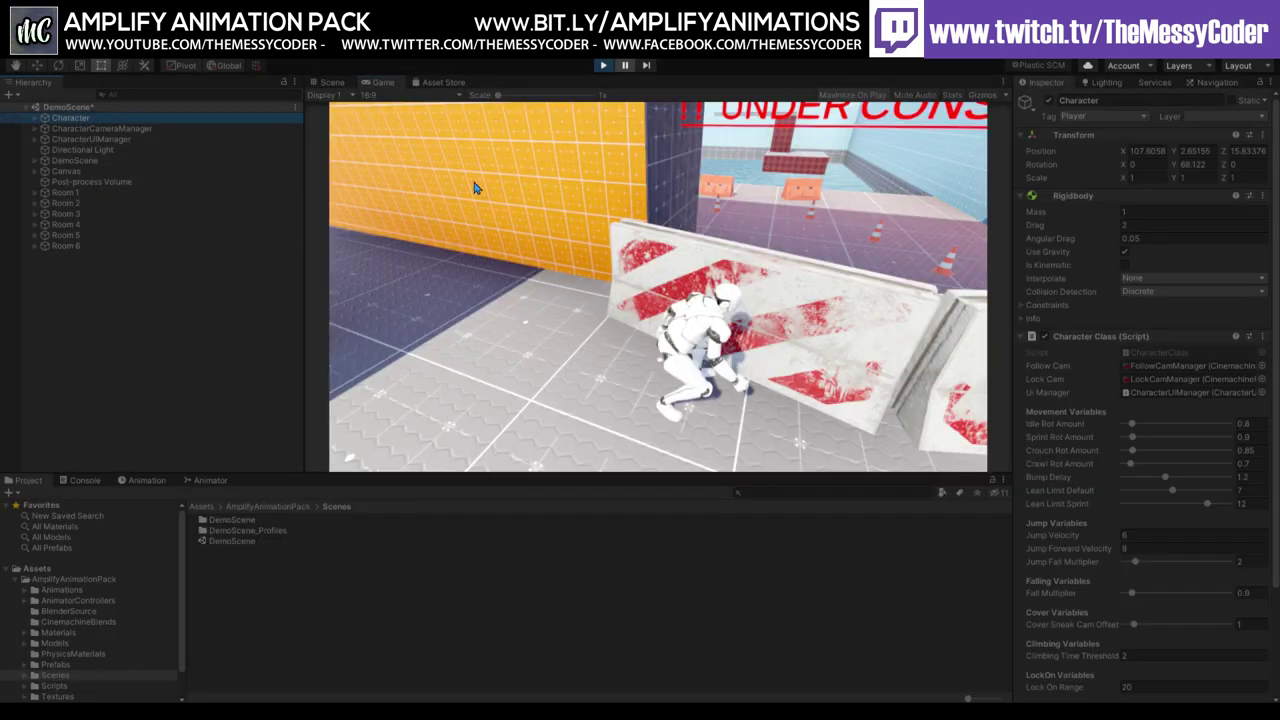
left_click(335, 82)
scroll(658, 211, "down", 5)
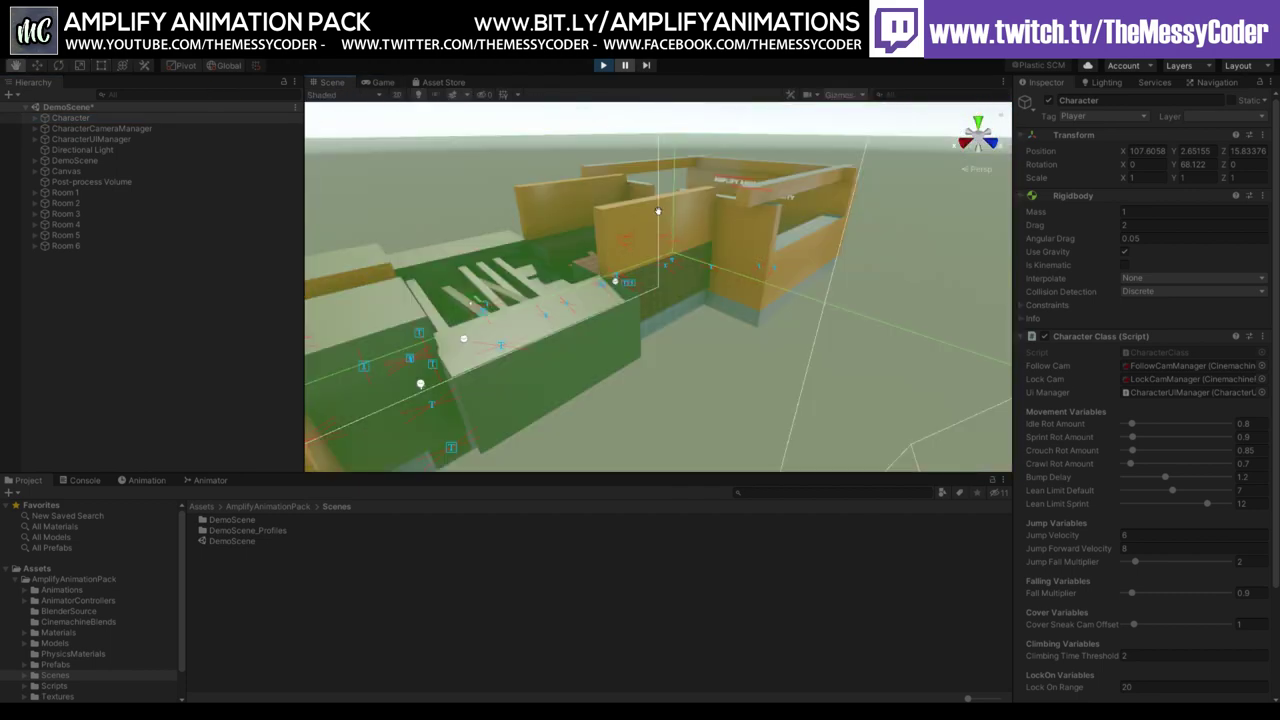
key("f")
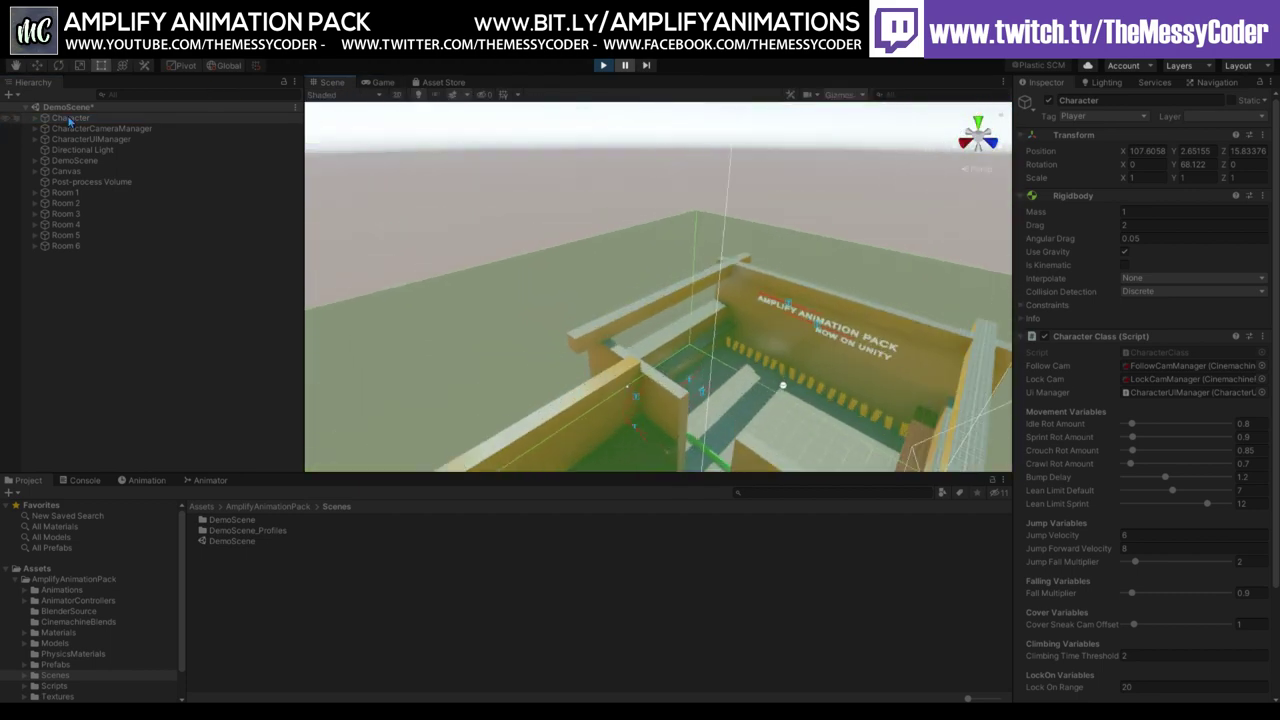
double_click(70, 119)
left_click_drag(612, 268, 464, 277, "alt")
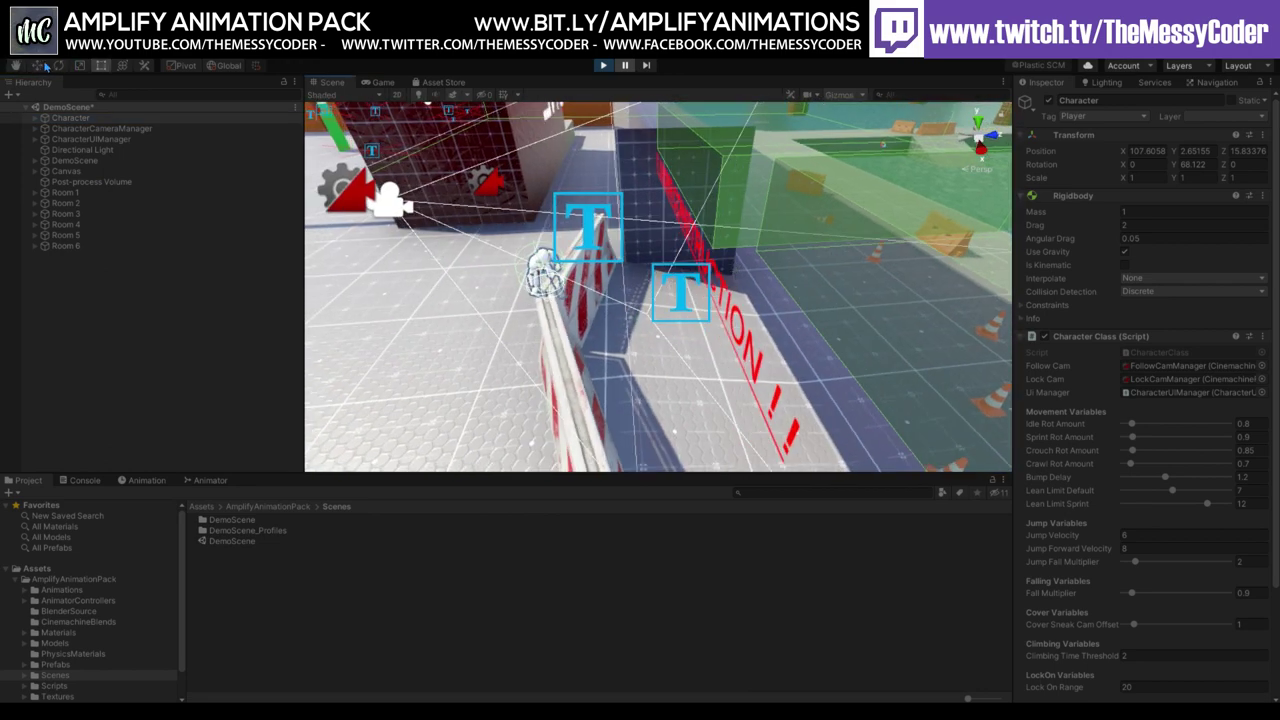
Drag the Character further along the barrier among the cones, pause again, and reframe it.
left_click_drag(764, 270, 841, 275)
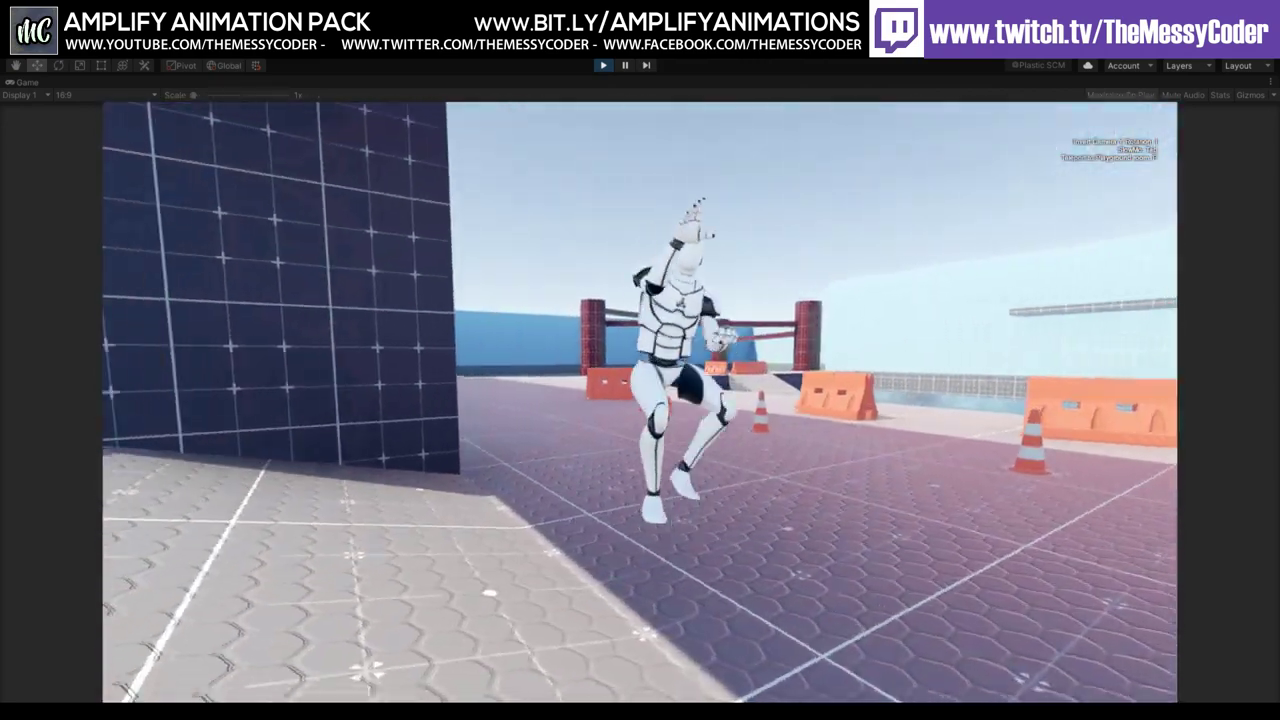
key("ctrl+shift+p")
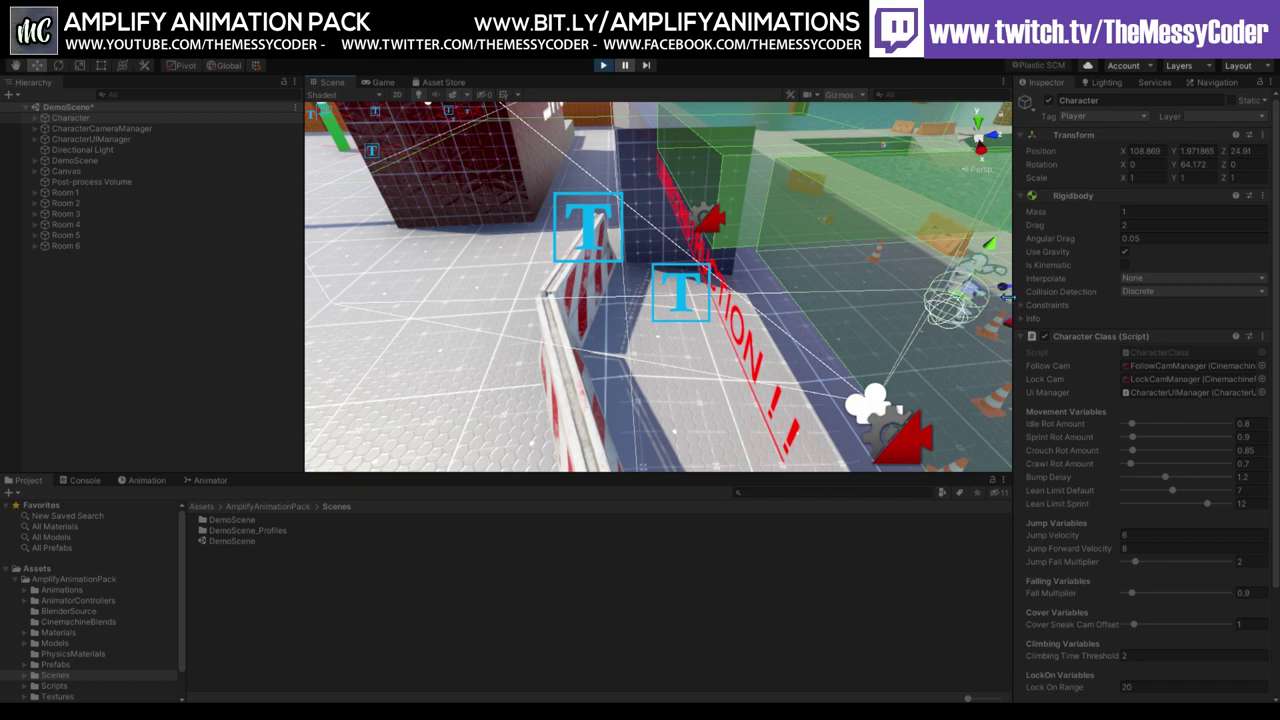
key("f")
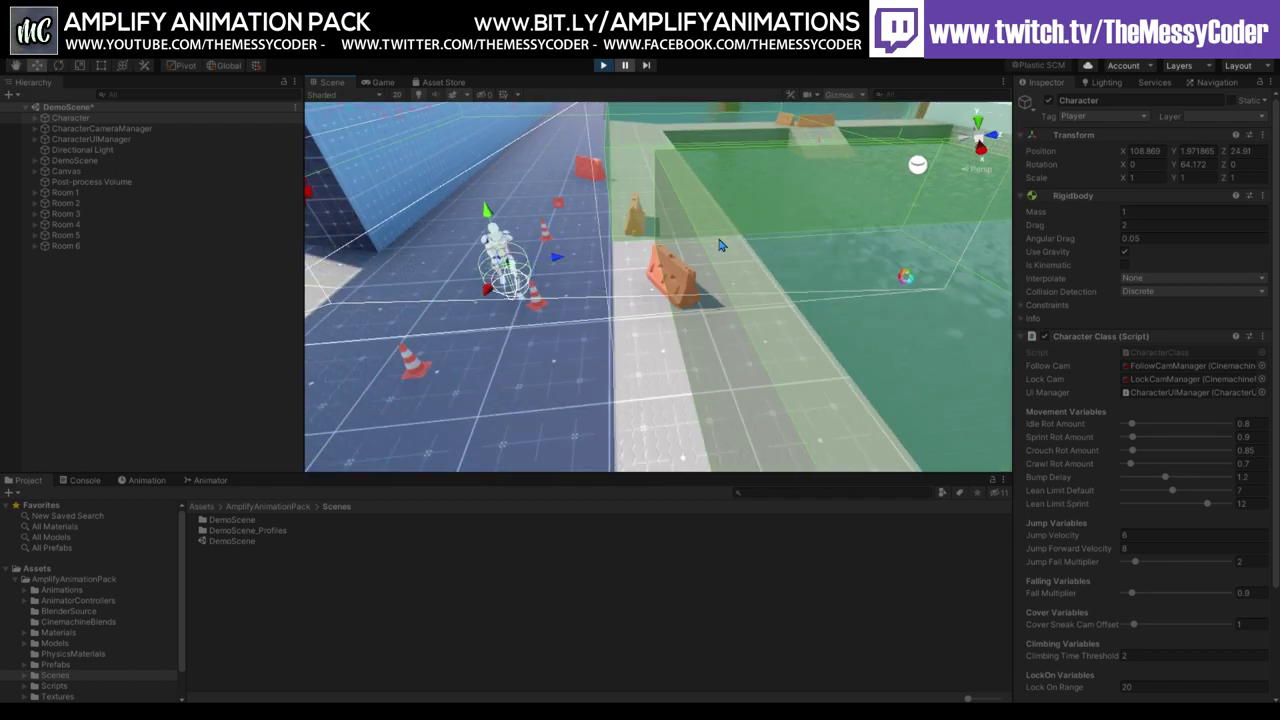
scroll(1173, 436, "down", 5)
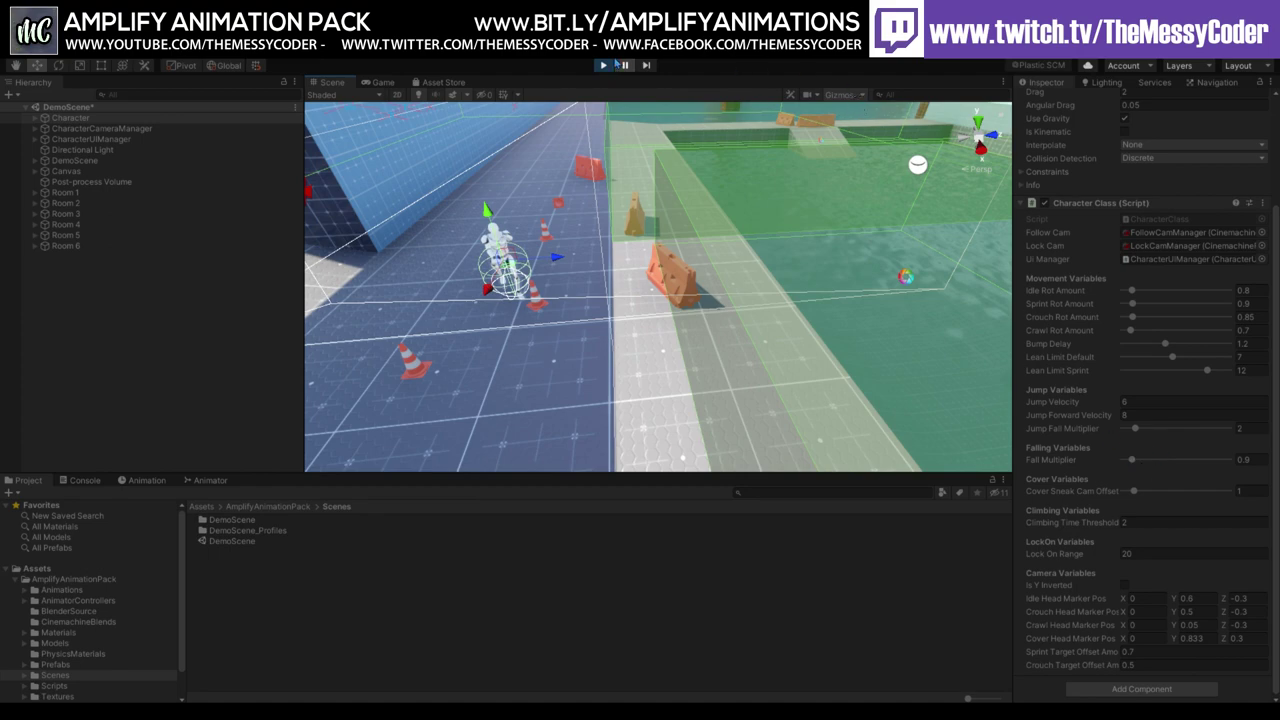
Briefly play-test, then align the Character with the scene view and set its rotation to 0, 0, 0.
left_click(603, 65)
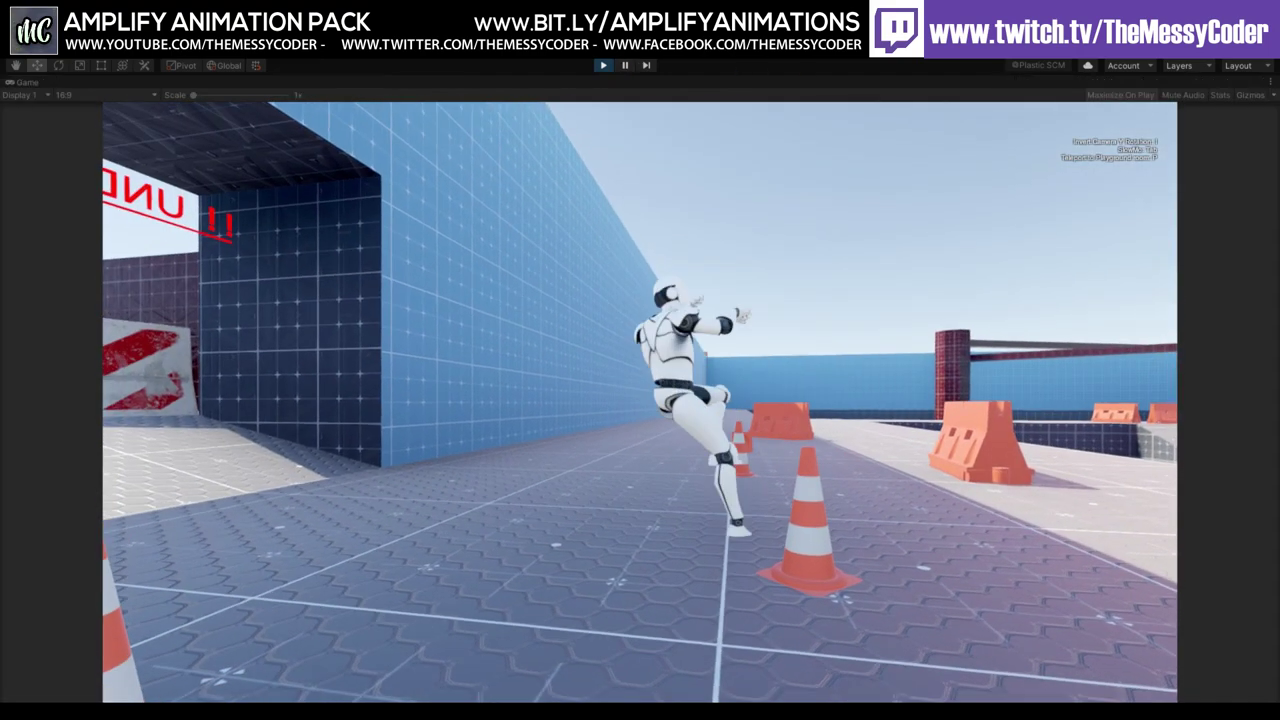
key("ctrl+p")
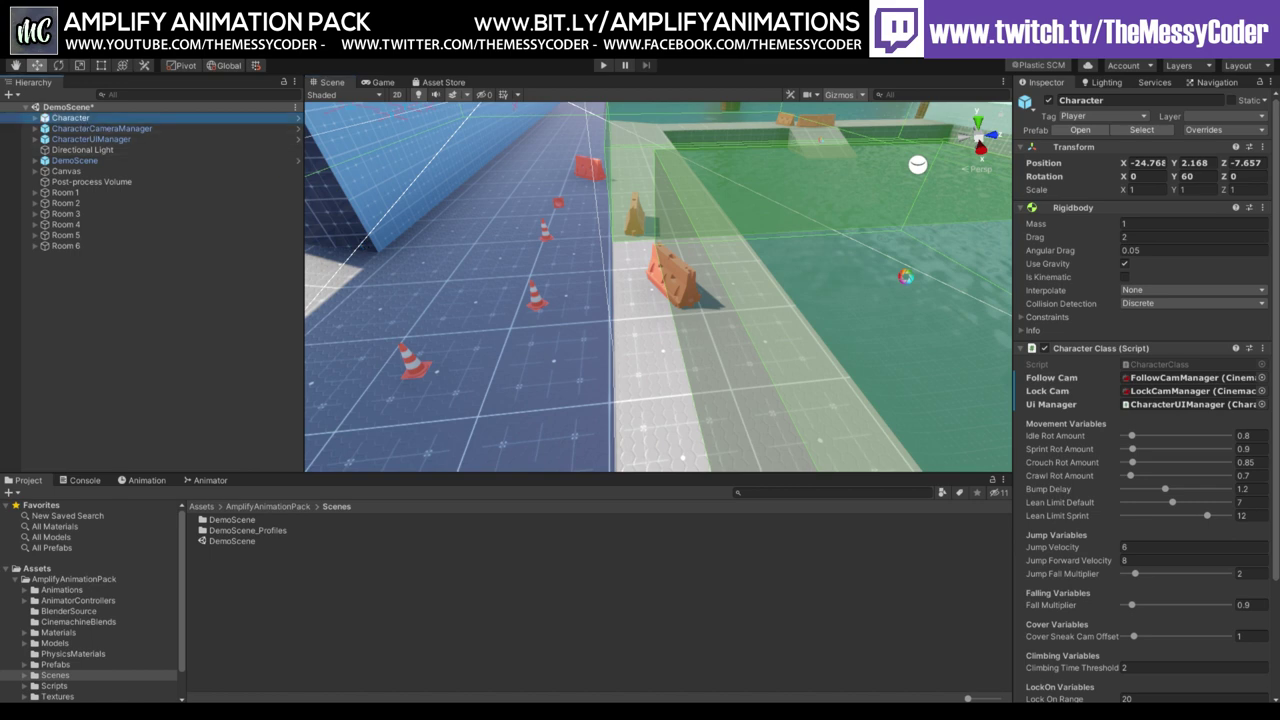
right_click(76, 128)
left_click(173, 328)
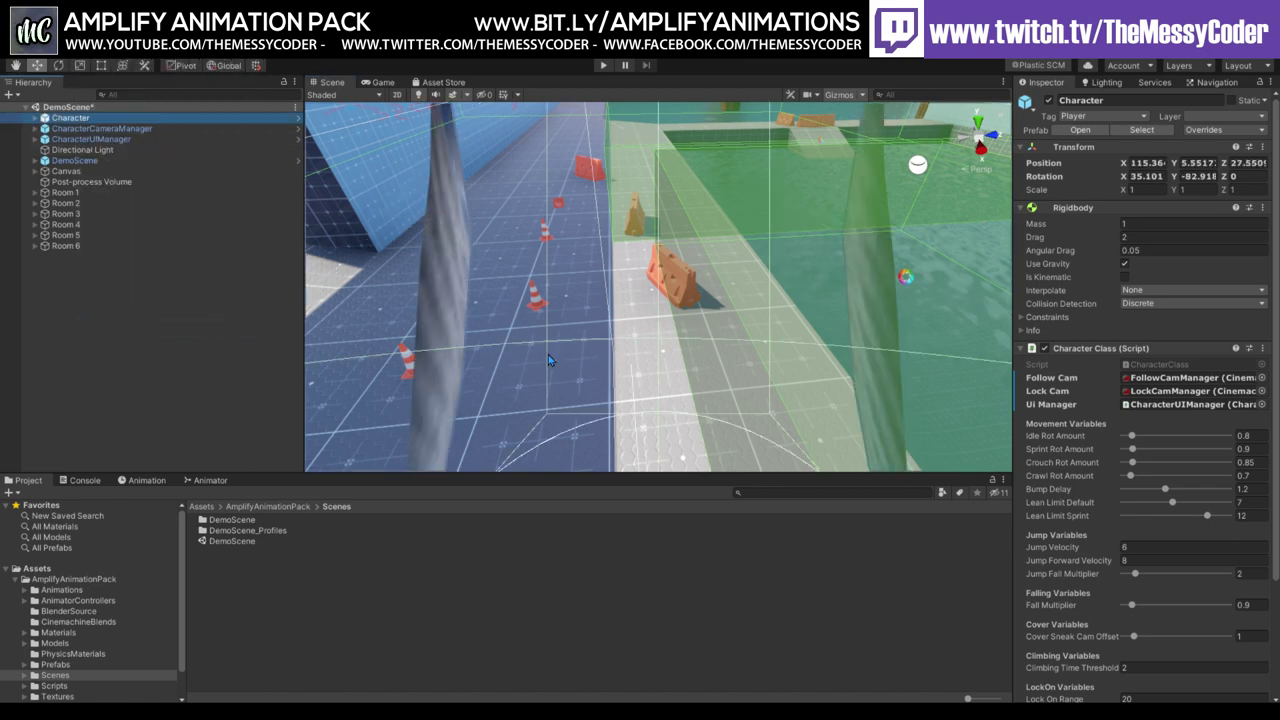
scroll(628, 335, "down", 5)
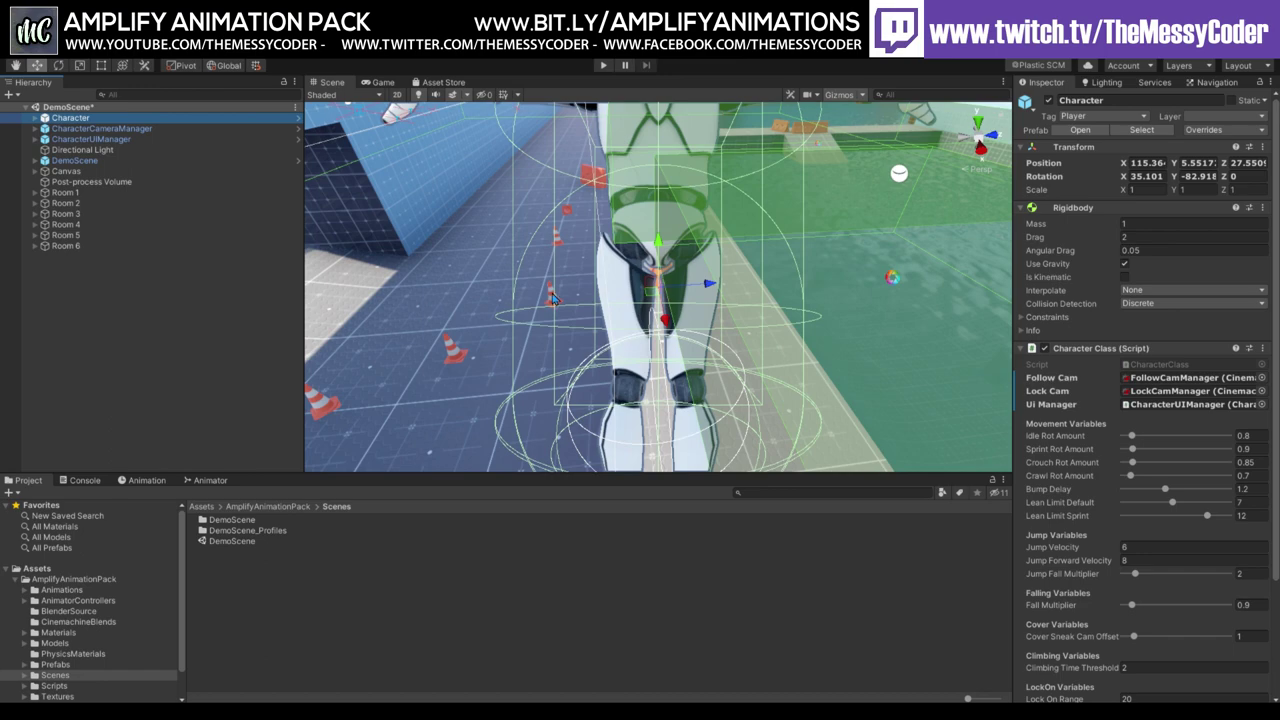
mouse_move(553, 298)
right_mouse_down()
mouse_move(944, 196)
mouse_move(811, 212)
right_mouse_up()
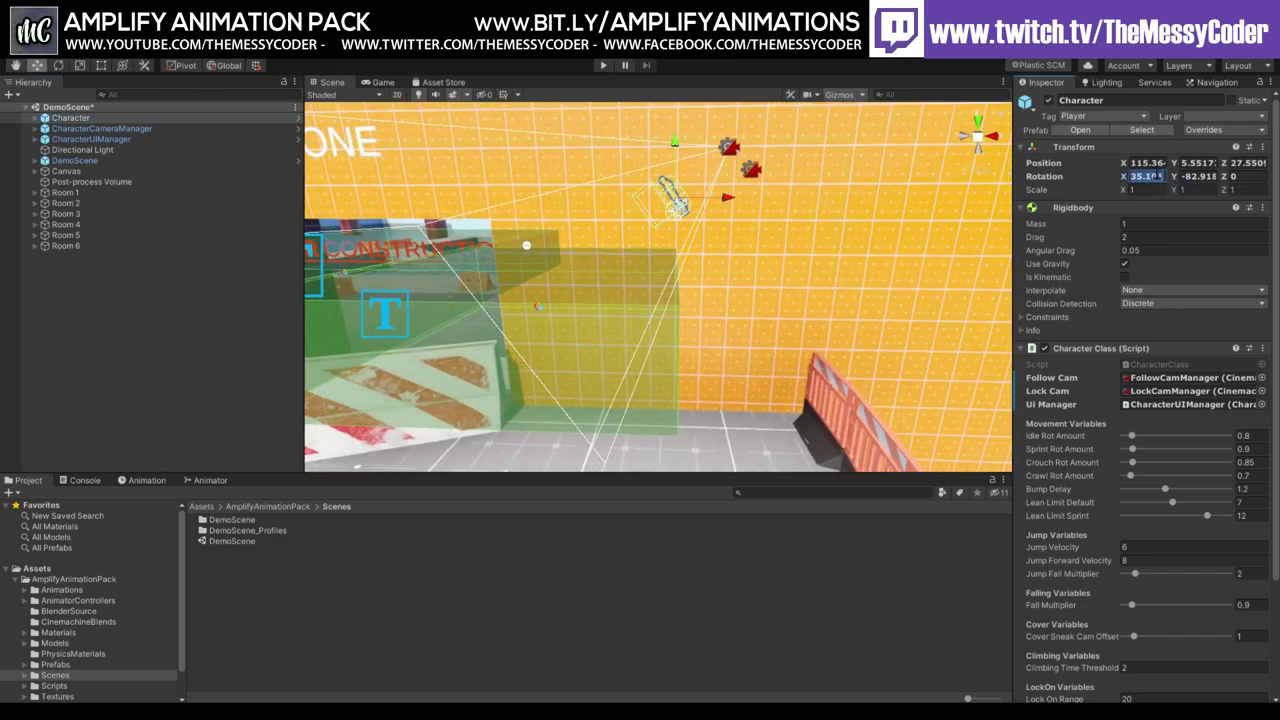
type("0")
key("Tab")
type("0")
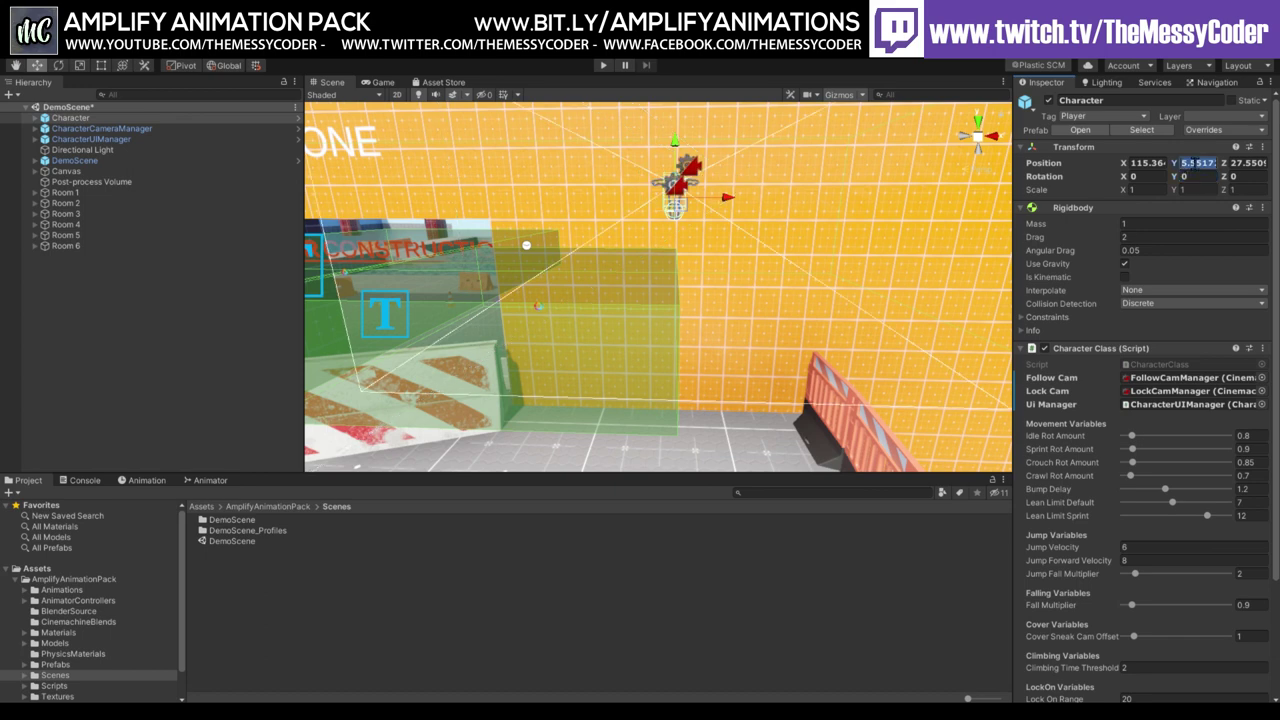
type("0")
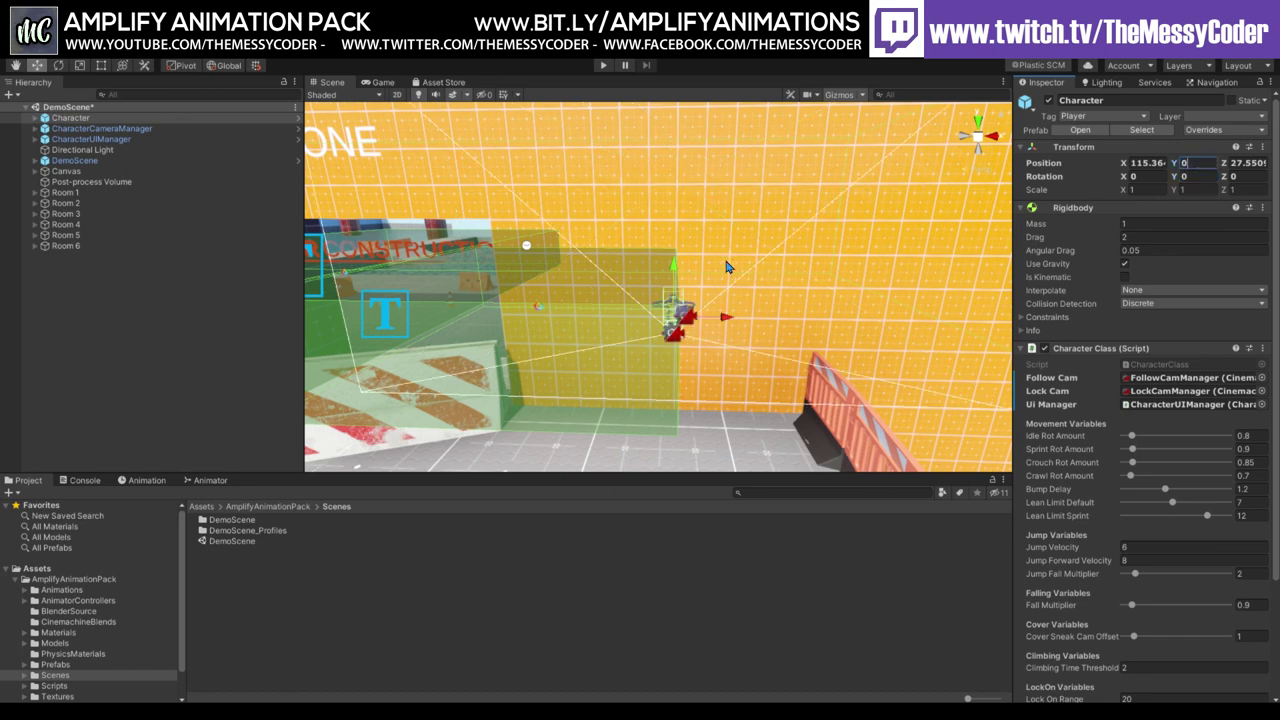
type("f")
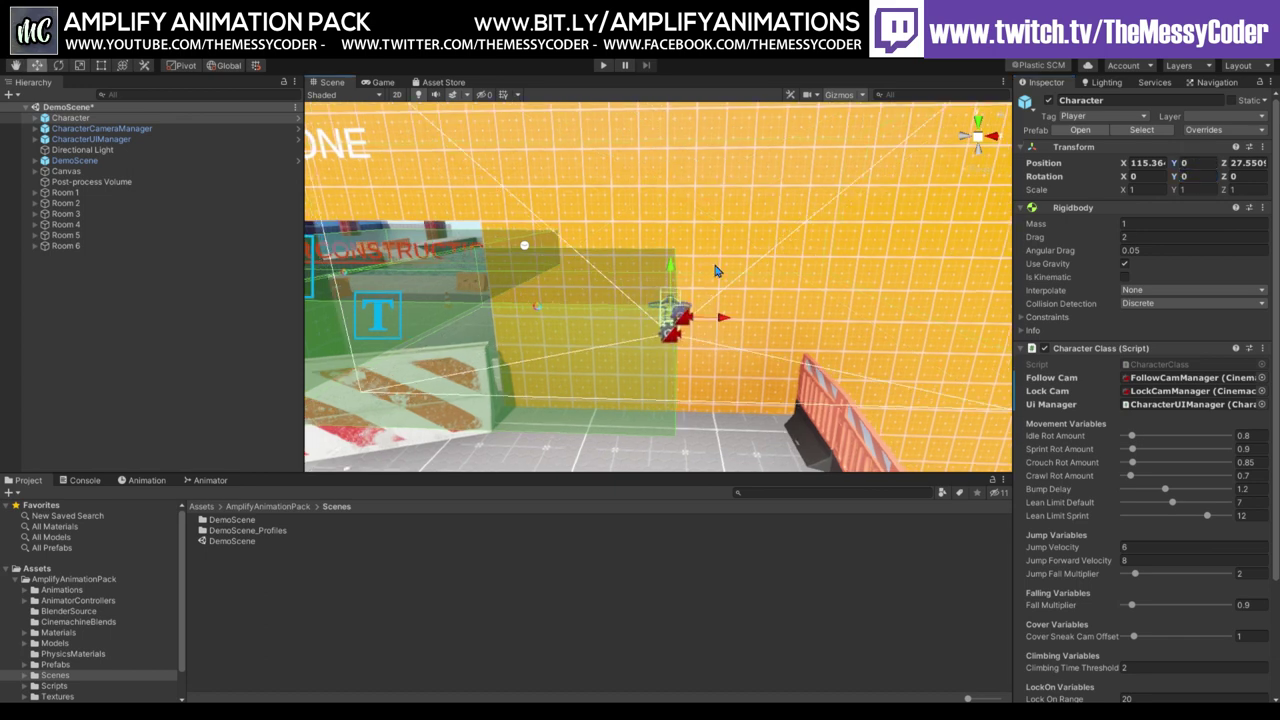
Move the Character onto the walkway at 107.97, 2.397, 28.37 and start Play mode.
left_click_drag(724, 272, 401, 343, "alt")
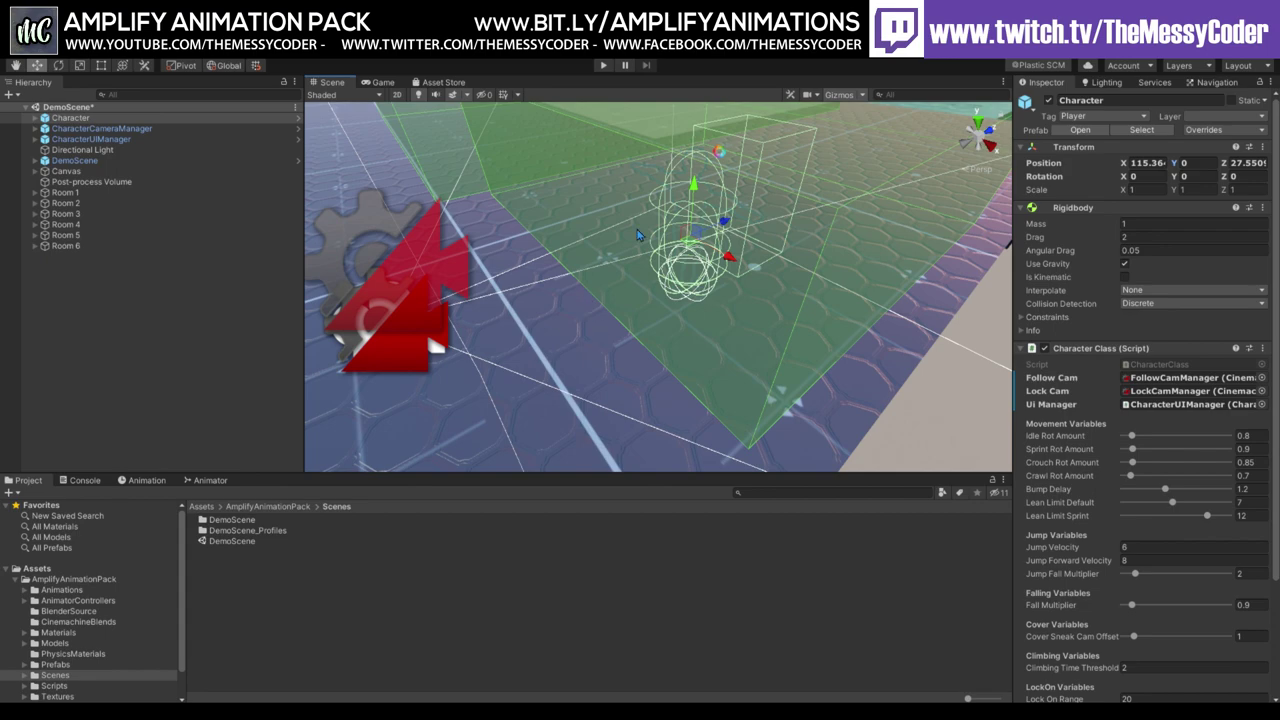
mouse_move(584, 293)
left_mouse_down("alt")
mouse_move(722, 235)
mouse_move(640, 300)
mouse_move(840, 360)
mouse_move(490, 333)
left_mouse_up("alt")
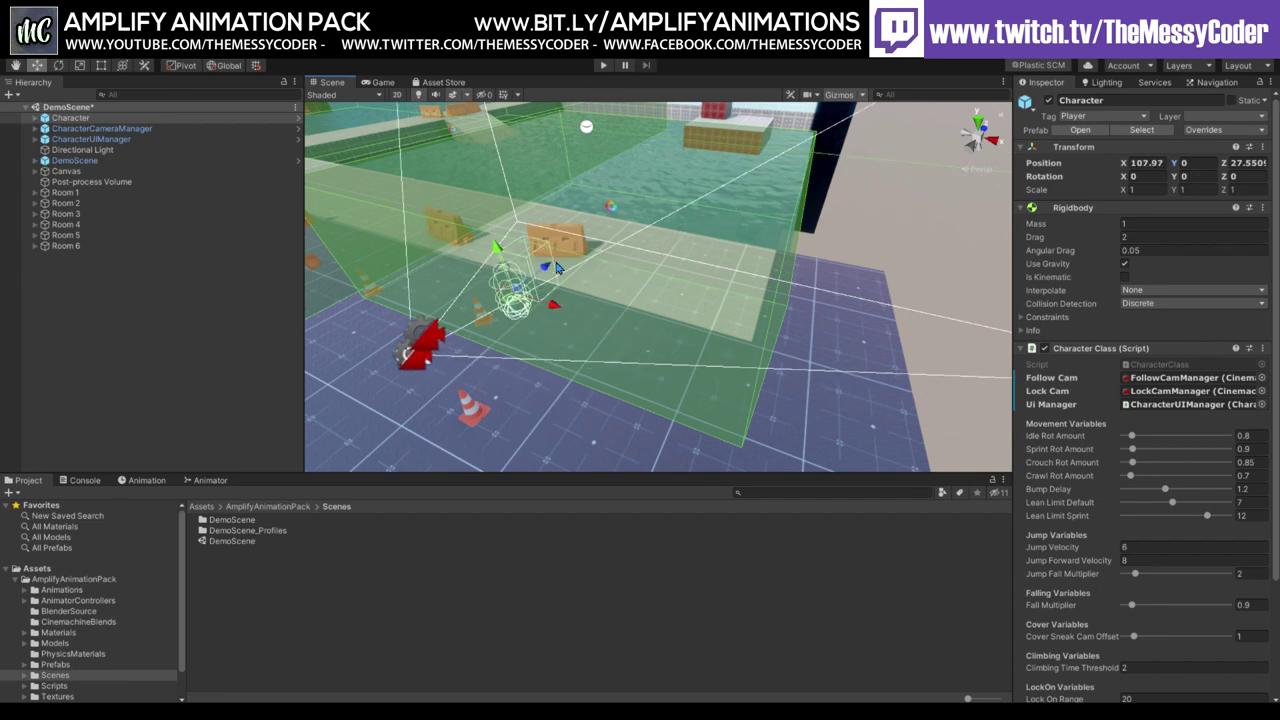
left_click_drag(545, 275, 555, 262)
key("f")
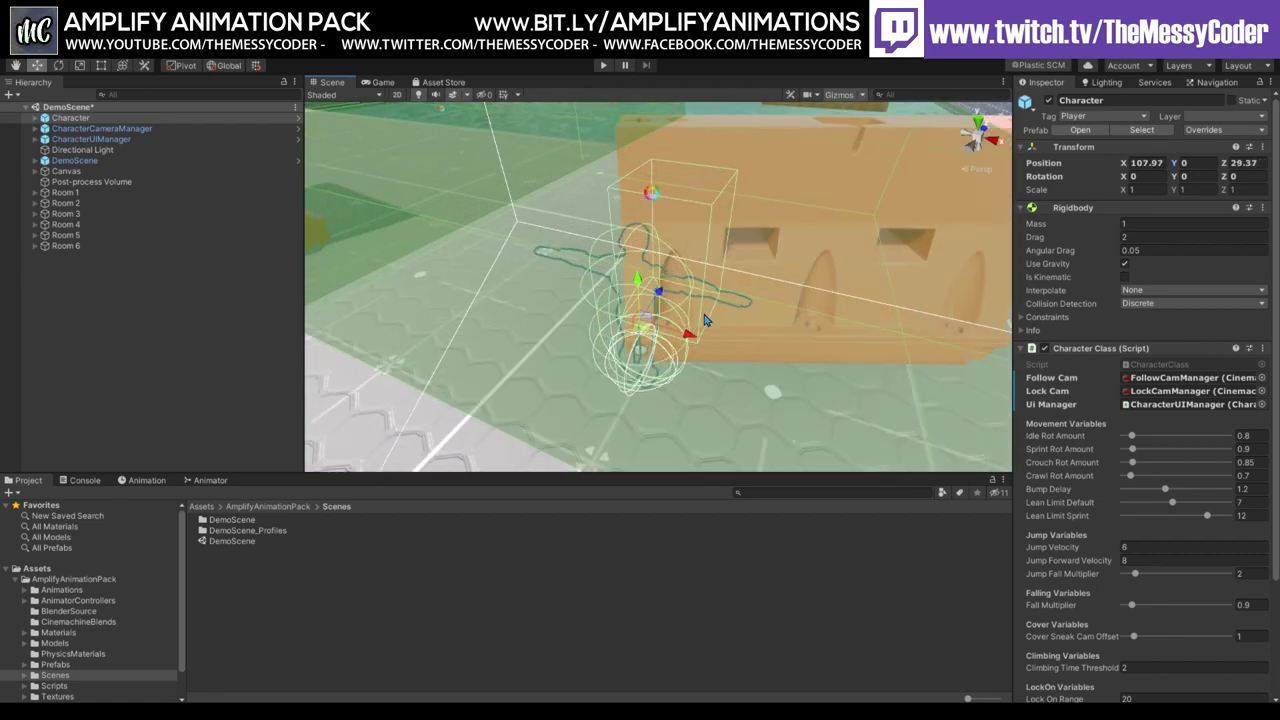
mouse_move(643, 283)
left_mouse_down()
mouse_move(645, 110)
mouse_move(571, 250)
mouse_move(532, 292)
left_mouse_up()
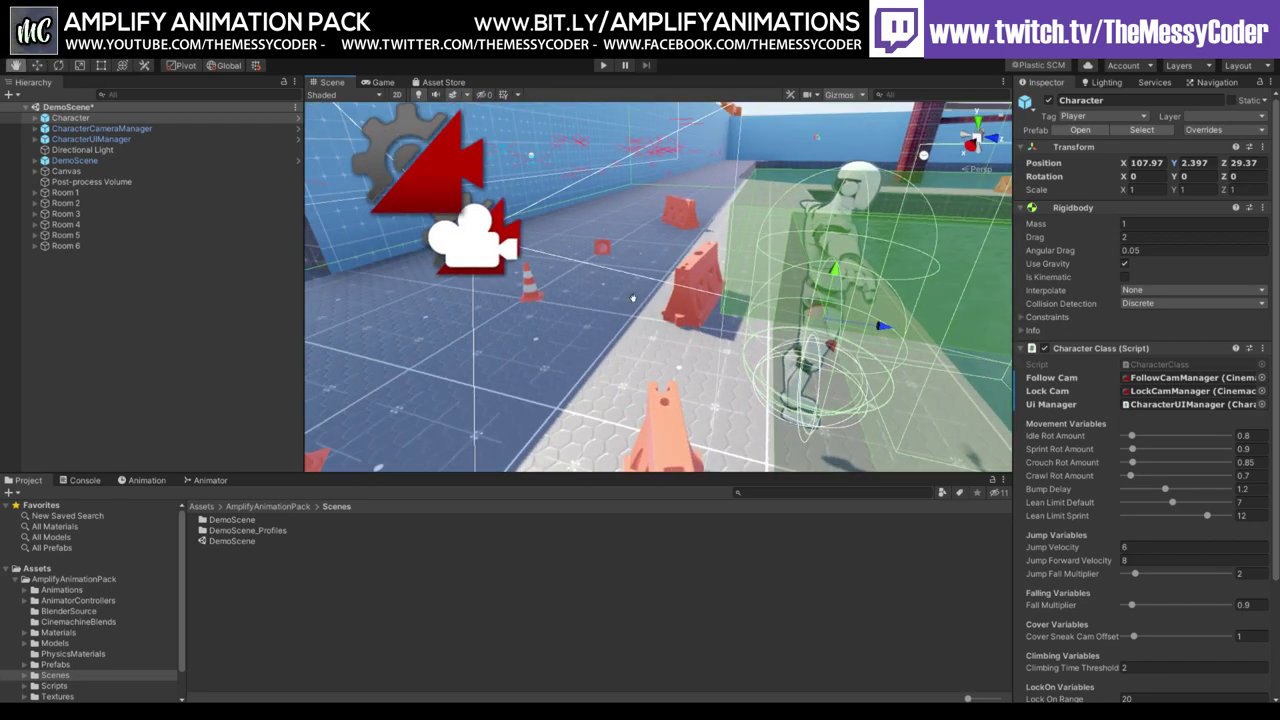
left_click_drag(724, 317, 690, 316, "ctrl")
key("f")
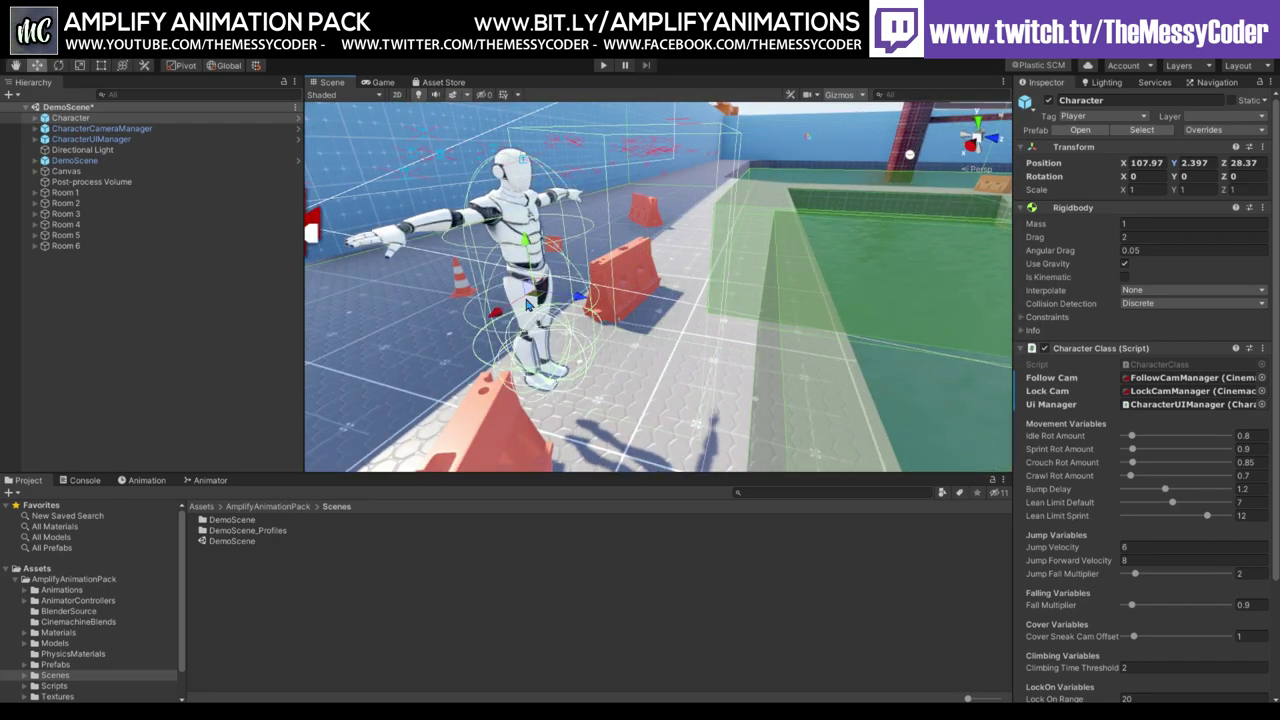
left_click(605, 65)
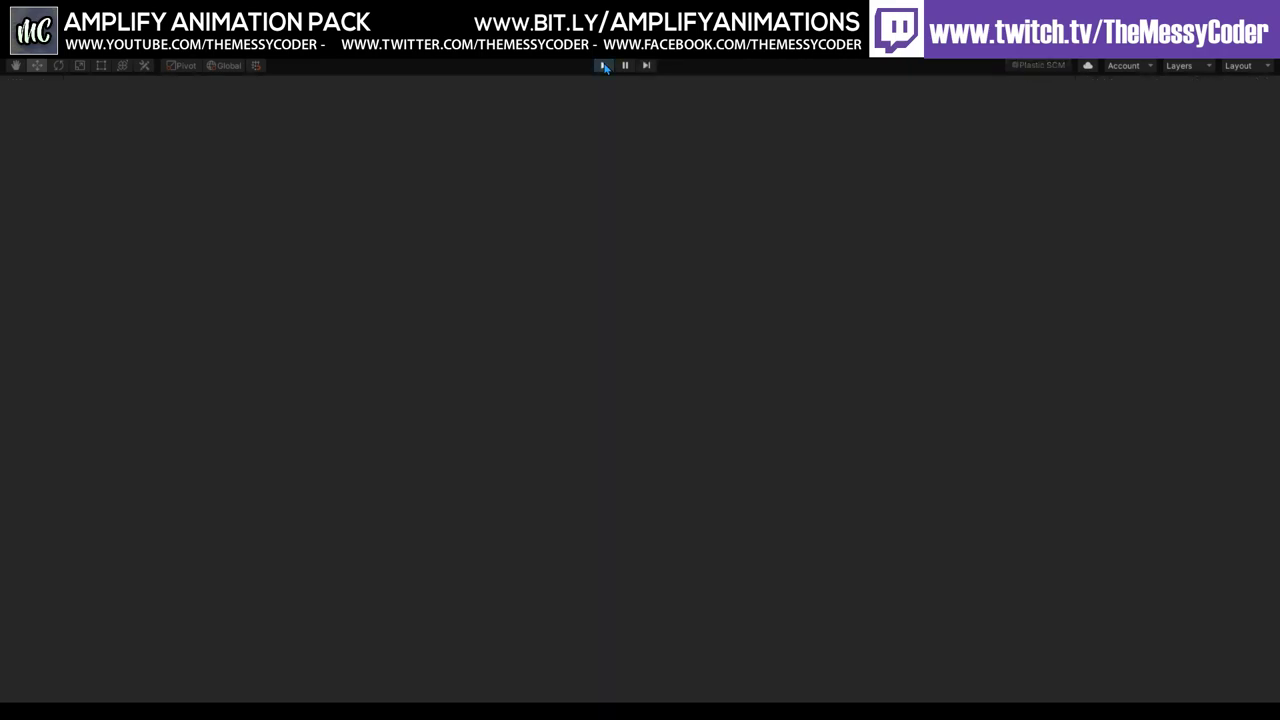
key("w")
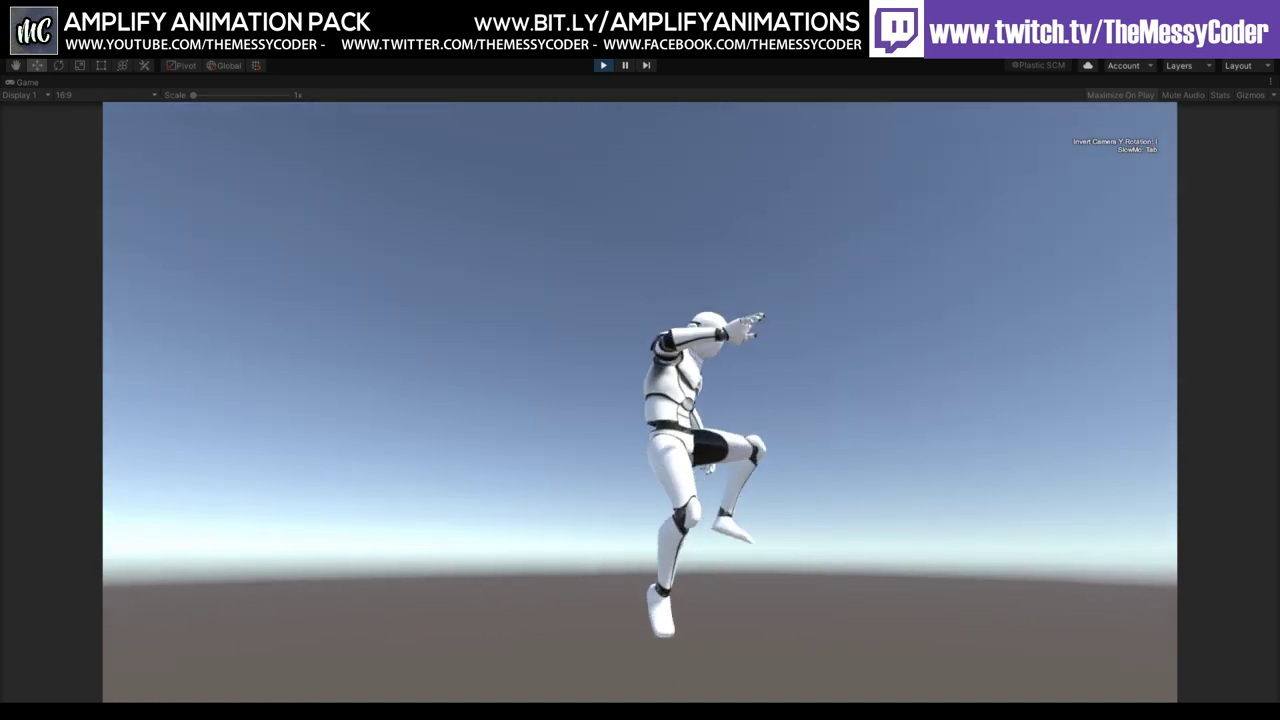
key("ctrl+p")
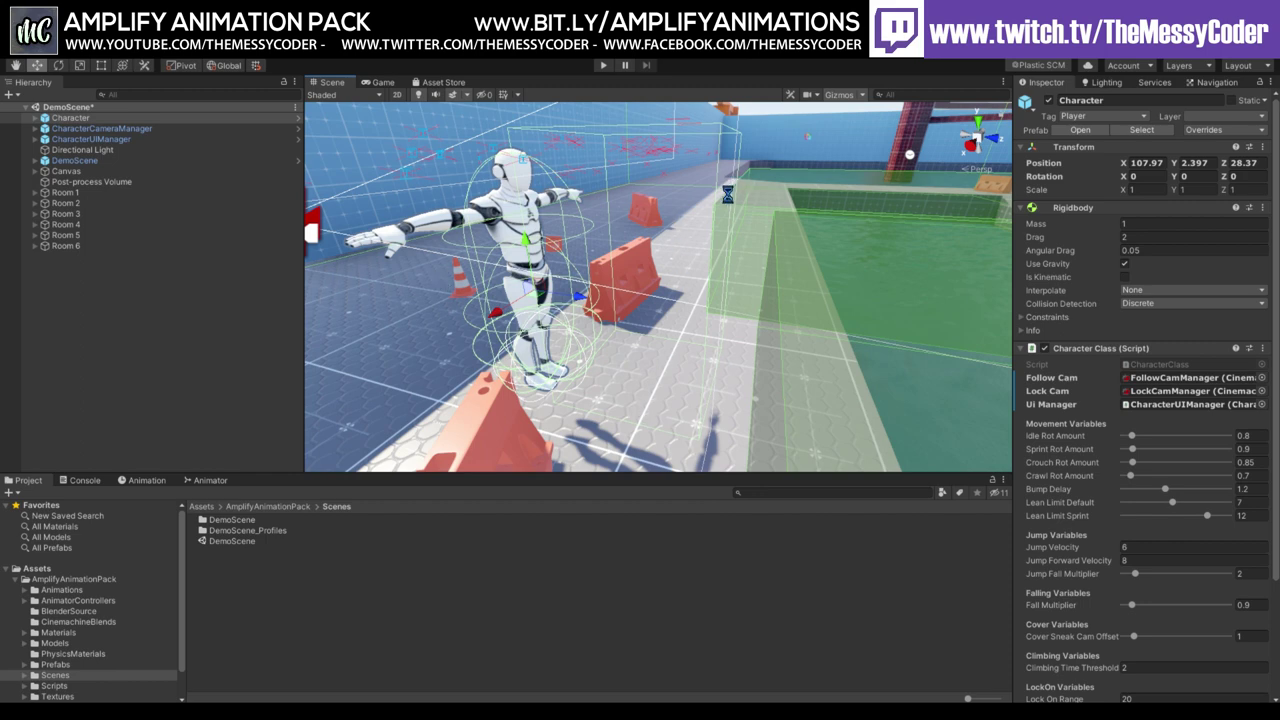
mouse_move(640, 290)
left_mouse_down("alt")
mouse_move(676, 291)
mouse_move(537, 274)
left_mouse_up("alt")
mouse_move(645, 305)
right_mouse_down()
mouse_move(795, 242)
mouse_move(716, 229)
right_mouse_up()
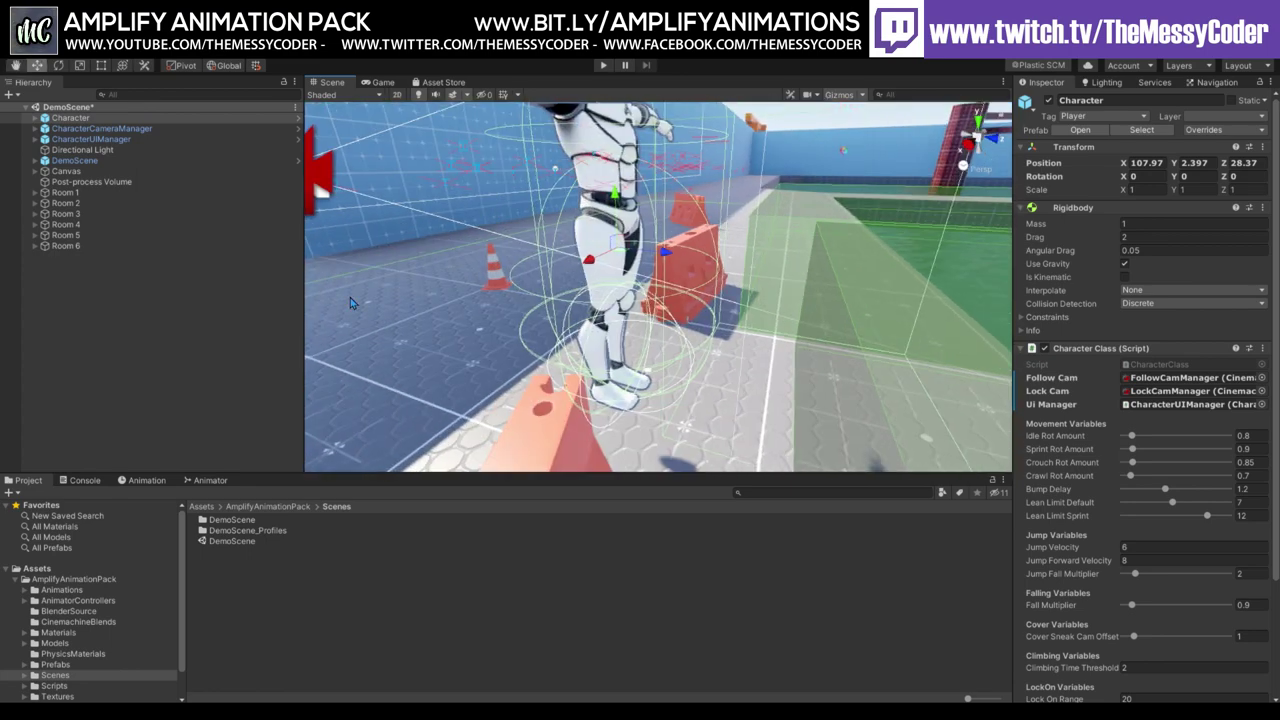
Open the Motorboat animations and play, then stop, the MotorBoat_Idle clip preview.
left_click(62, 590)
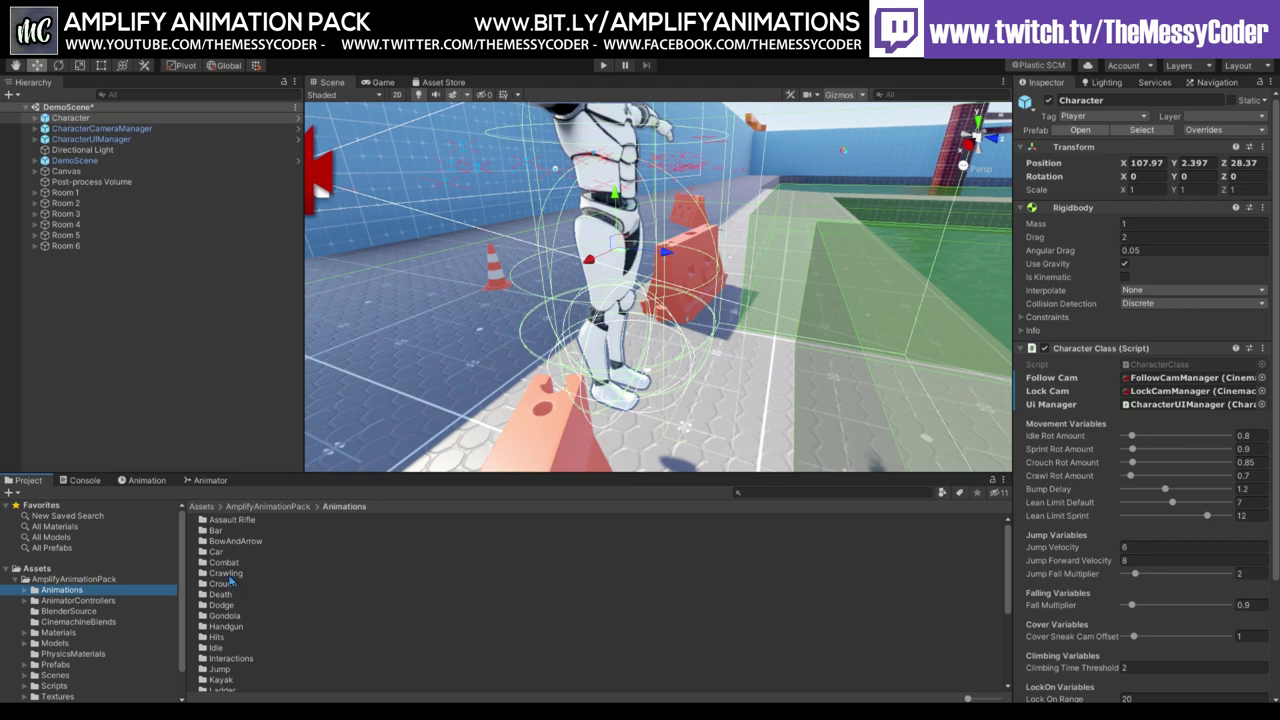
scroll(225, 563, "down", 5)
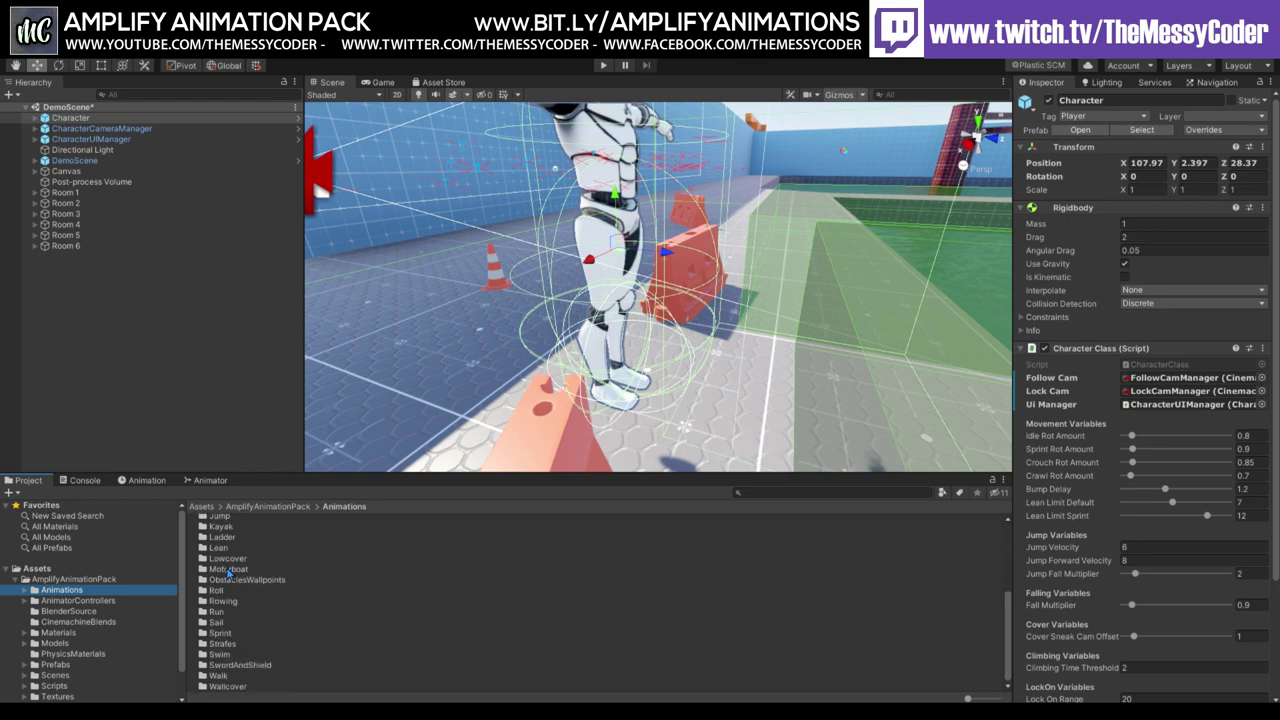
left_click(229, 569)
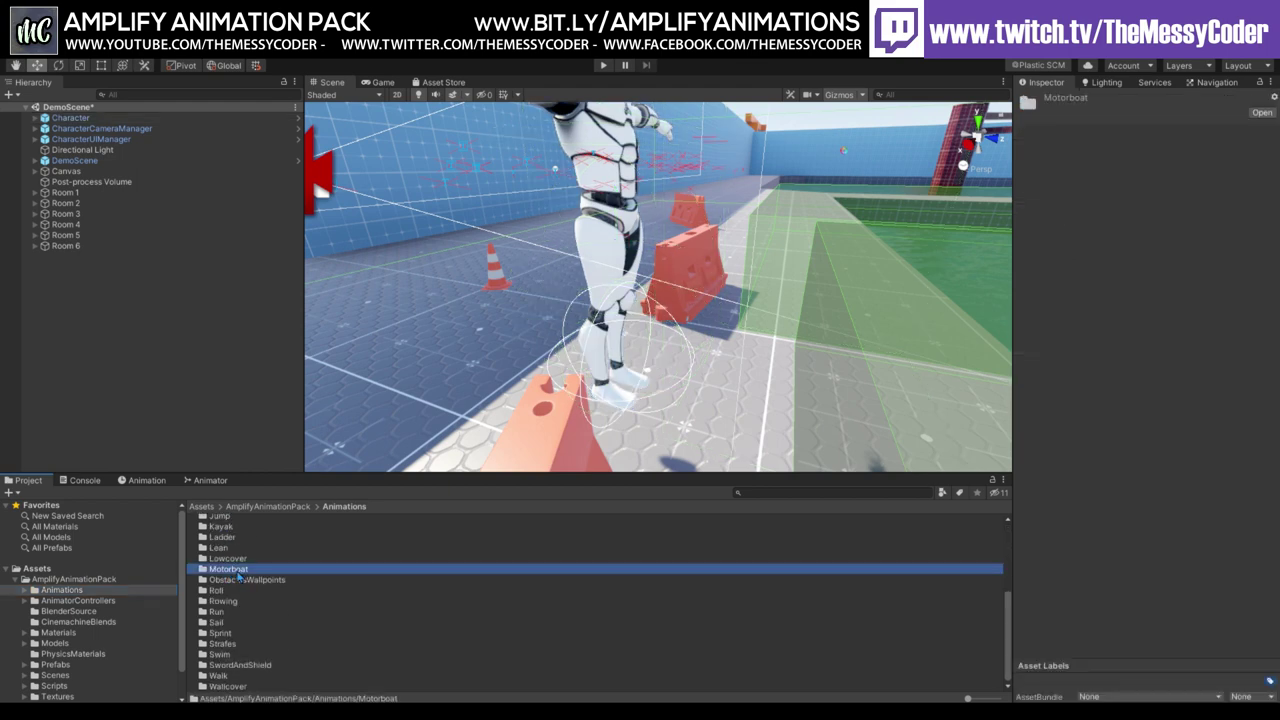
double_click(236, 572)
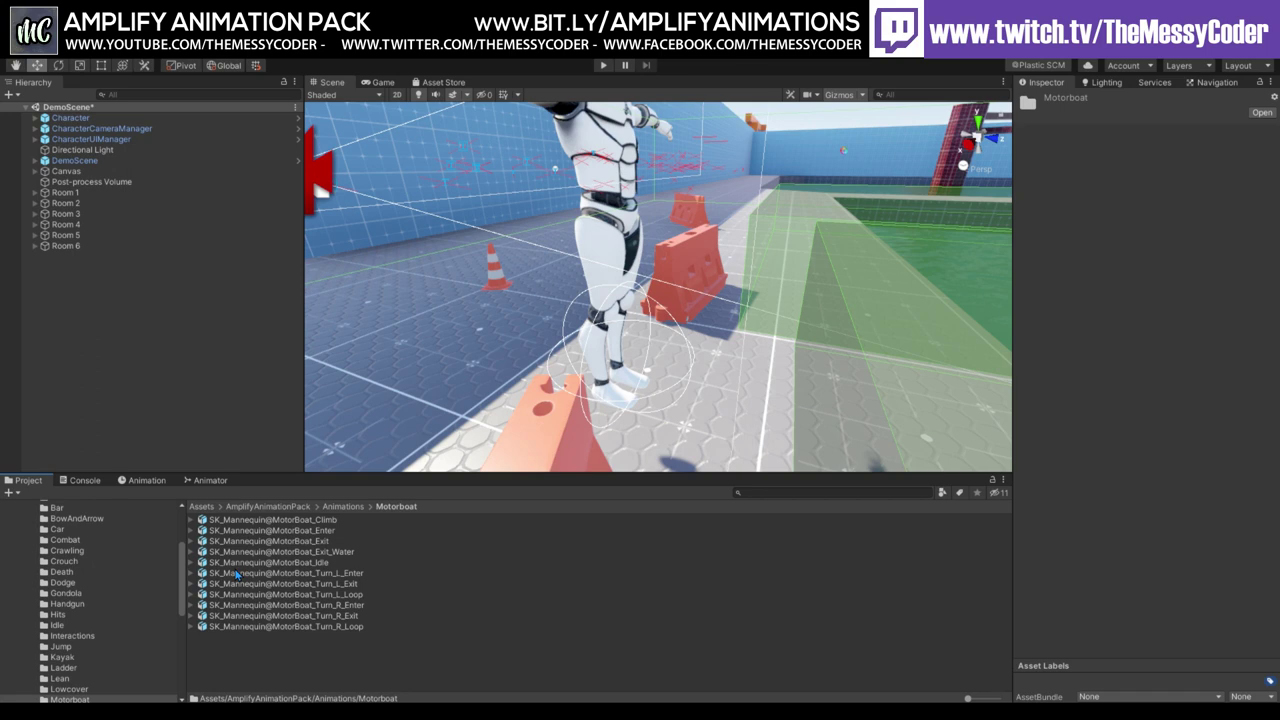
left_click(246, 565)
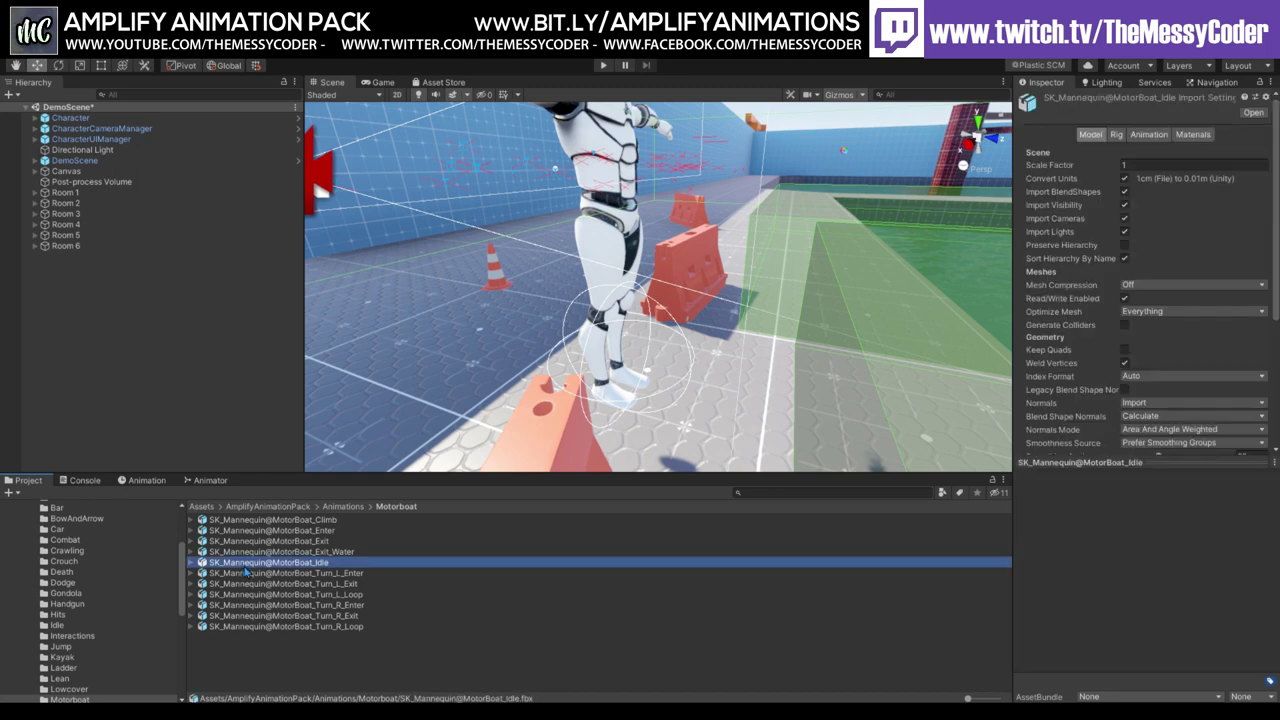
left_click_drag(1165, 462, 1165, 464)
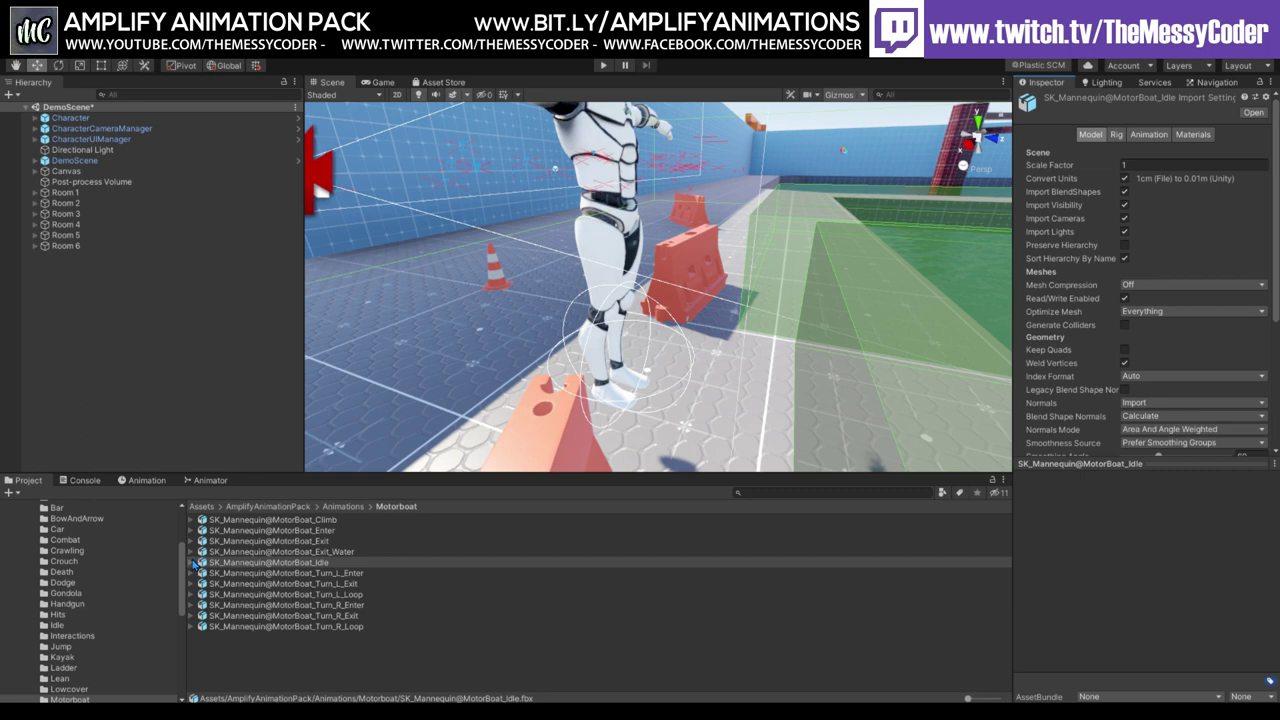
left_click(192, 563)
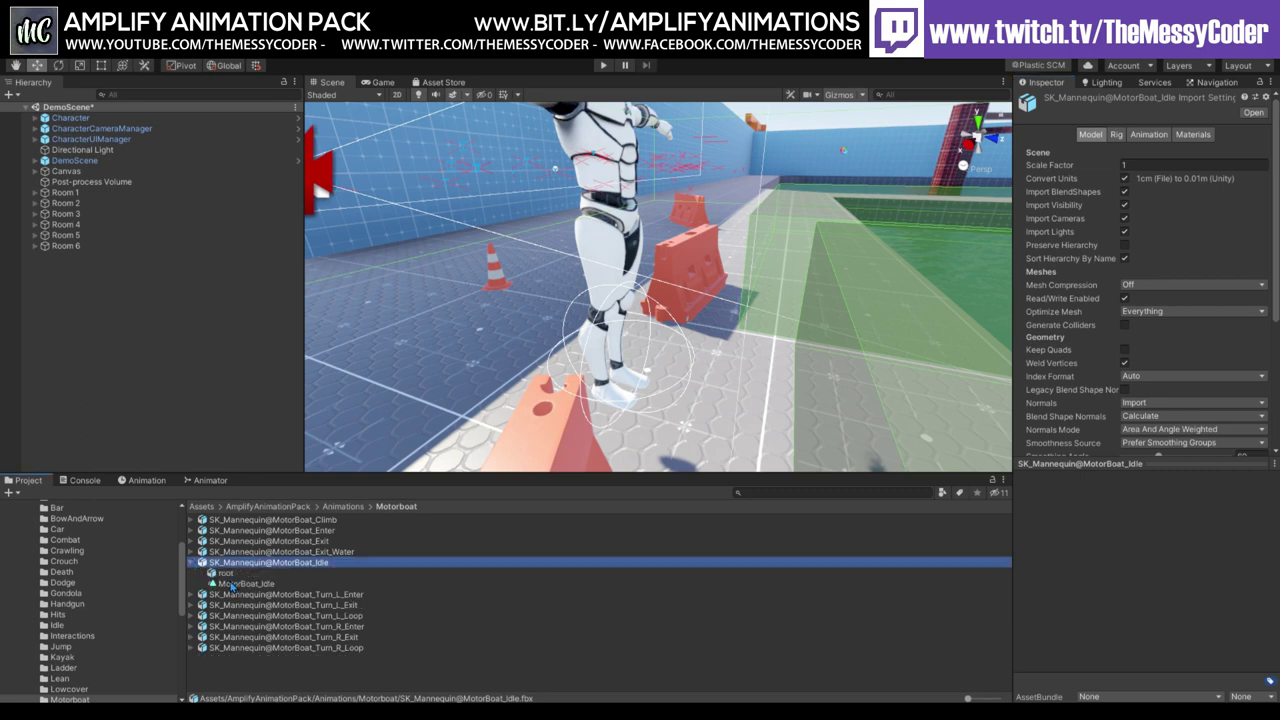
left_click(232, 584)
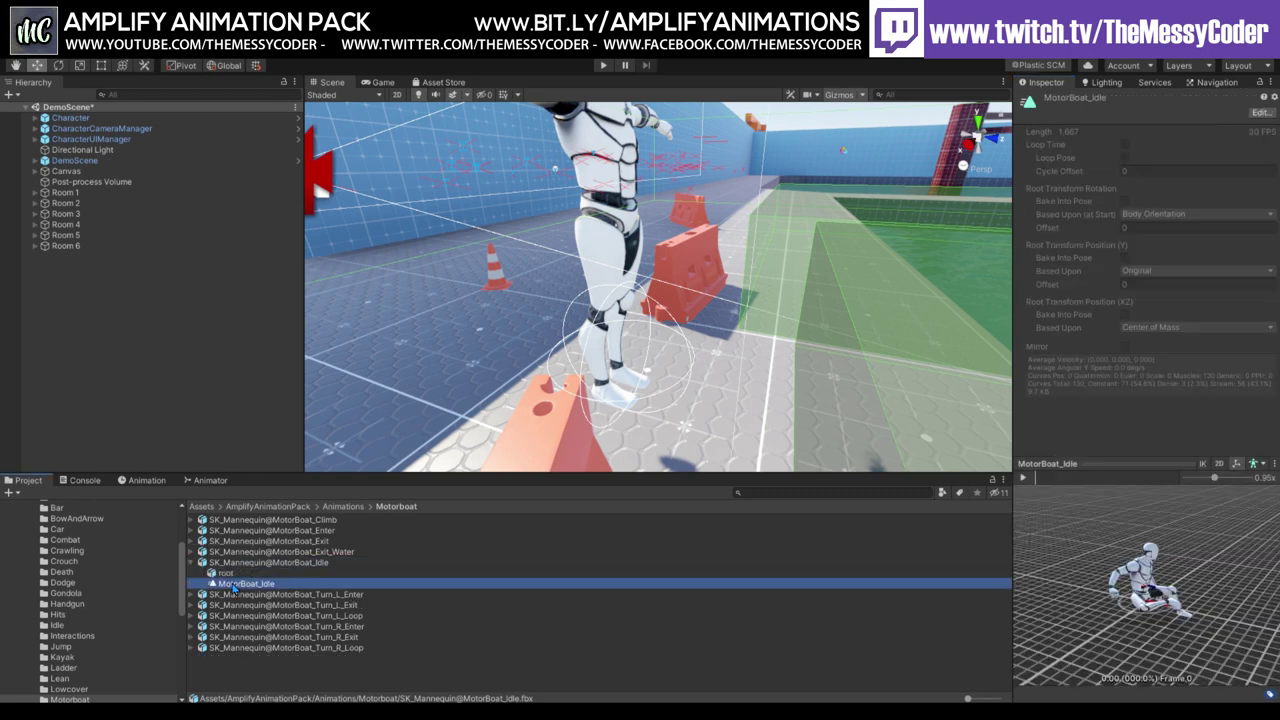
left_click(1028, 481)
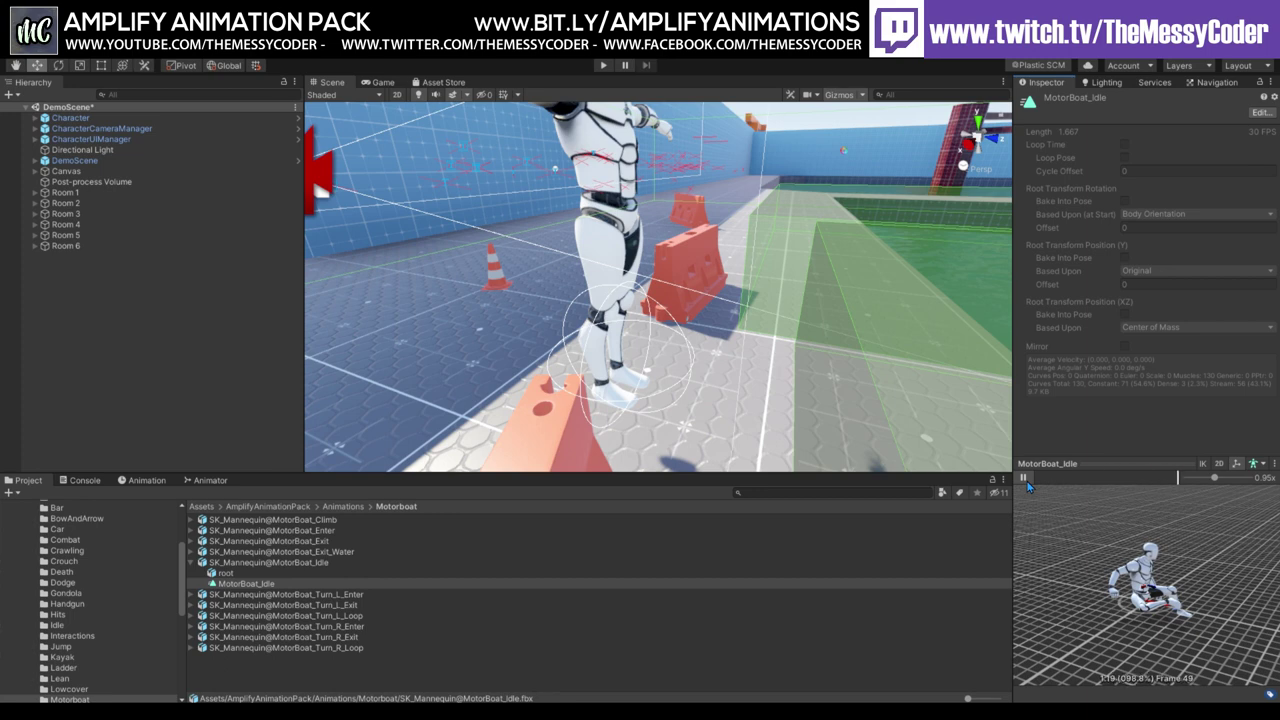
left_click(1028, 481)
Preview the MotorBoat_Exit clip, then list the Lowcover animation clips.
left_click(318, 542)
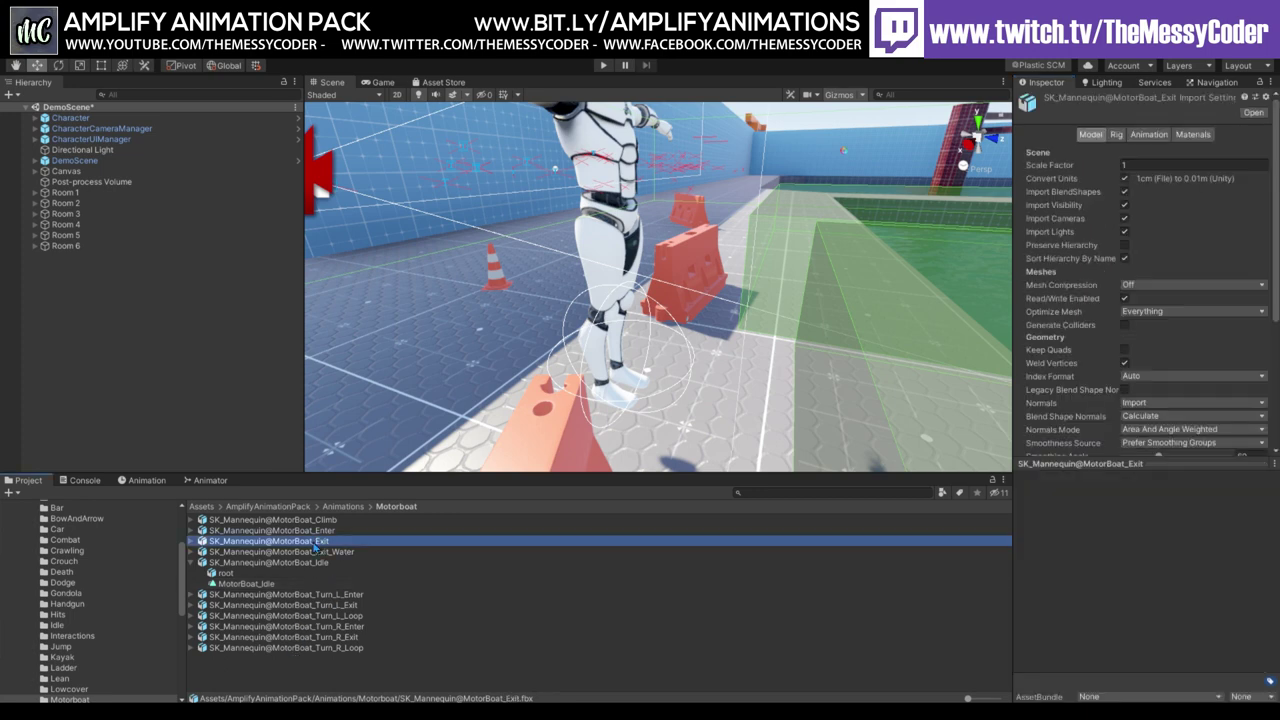
left_click(191, 541)
left_click(240, 562)
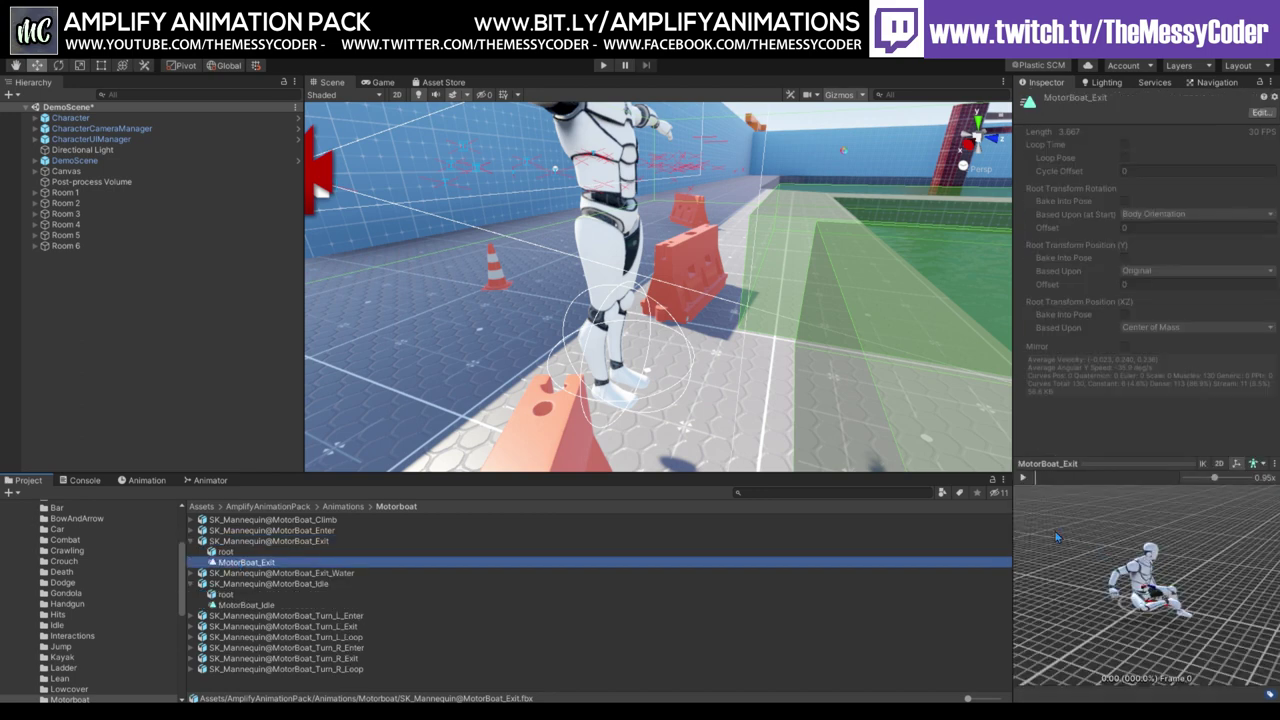
left_click(1024, 479)
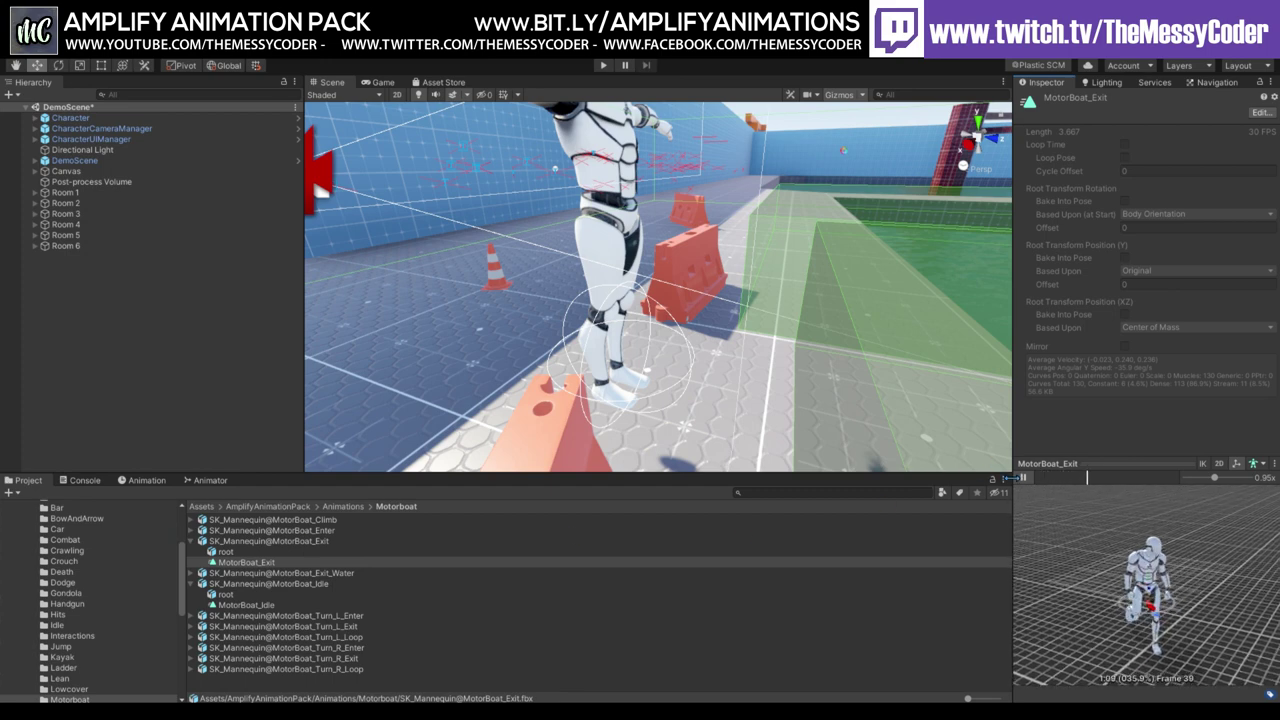
key("space")
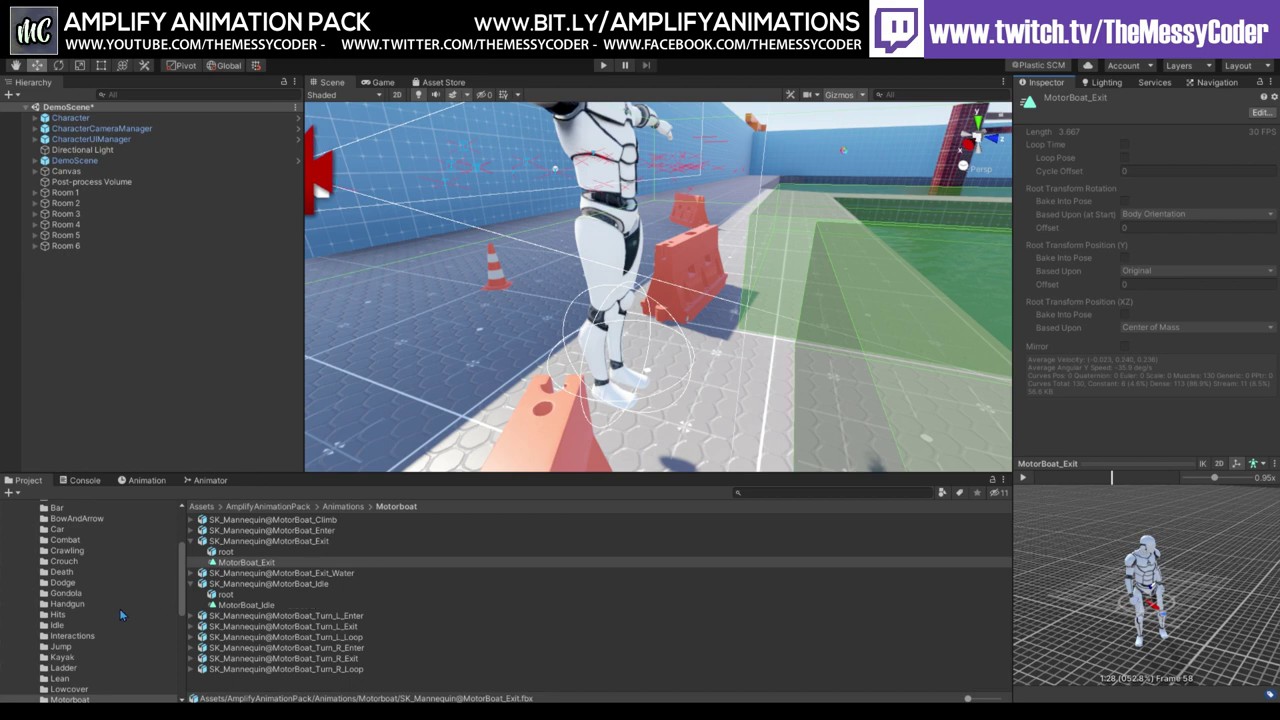
scroll(91, 593, "down", 2)
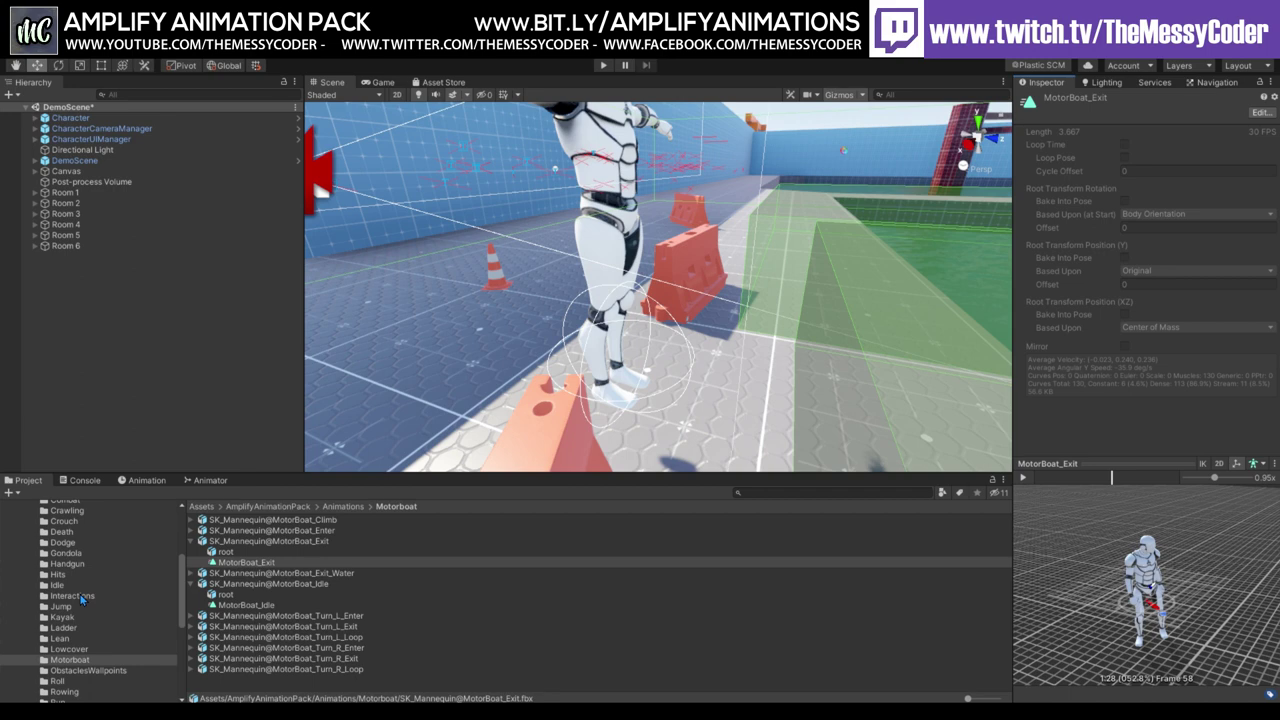
scroll(83, 600, "down", 2)
left_click(86, 610)
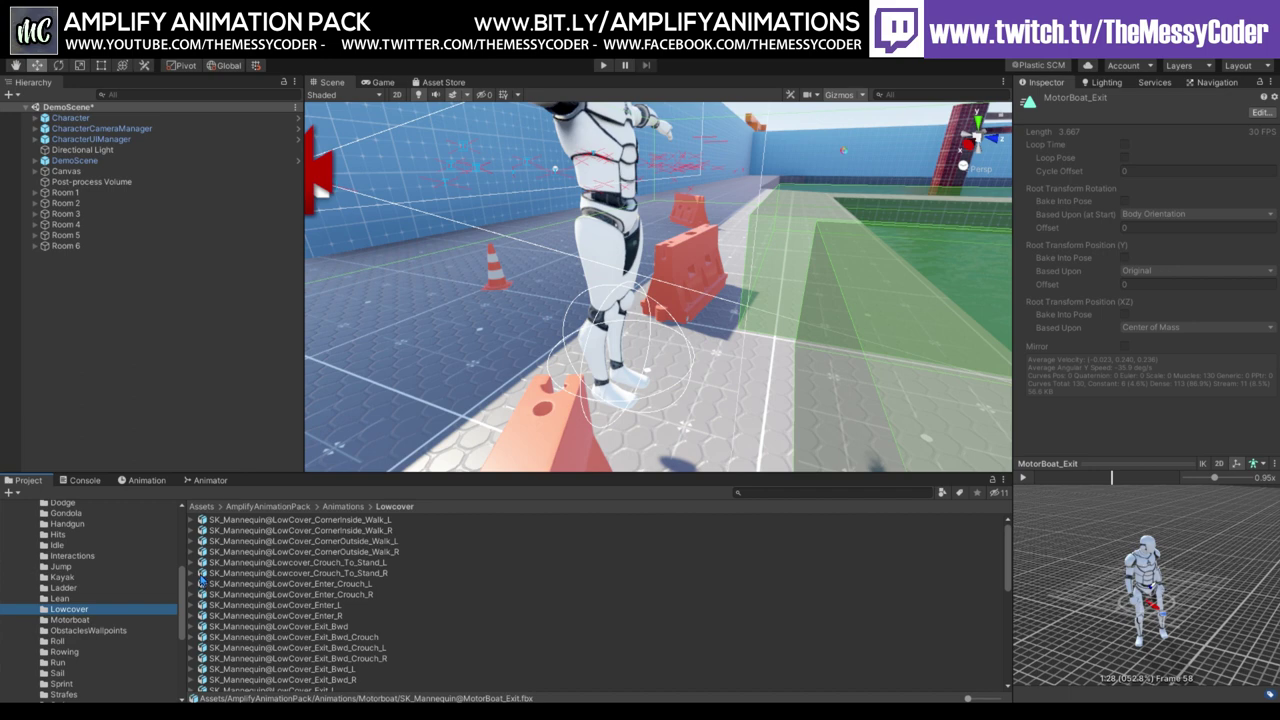
Play and pause the LowCover_Enter_Crouch_R clip in the preview.
scroll(223, 621, "down", 2)
scroll(226, 619, "up", 1)
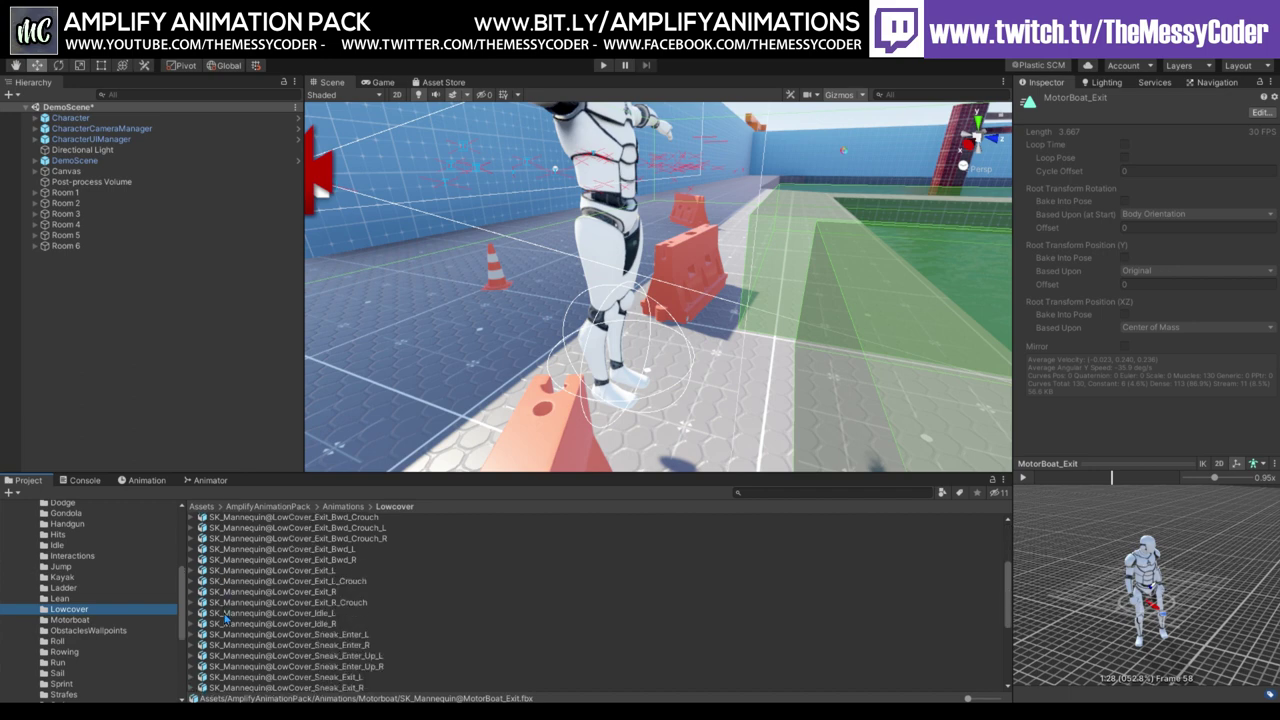
scroll(226, 619, "up", 1)
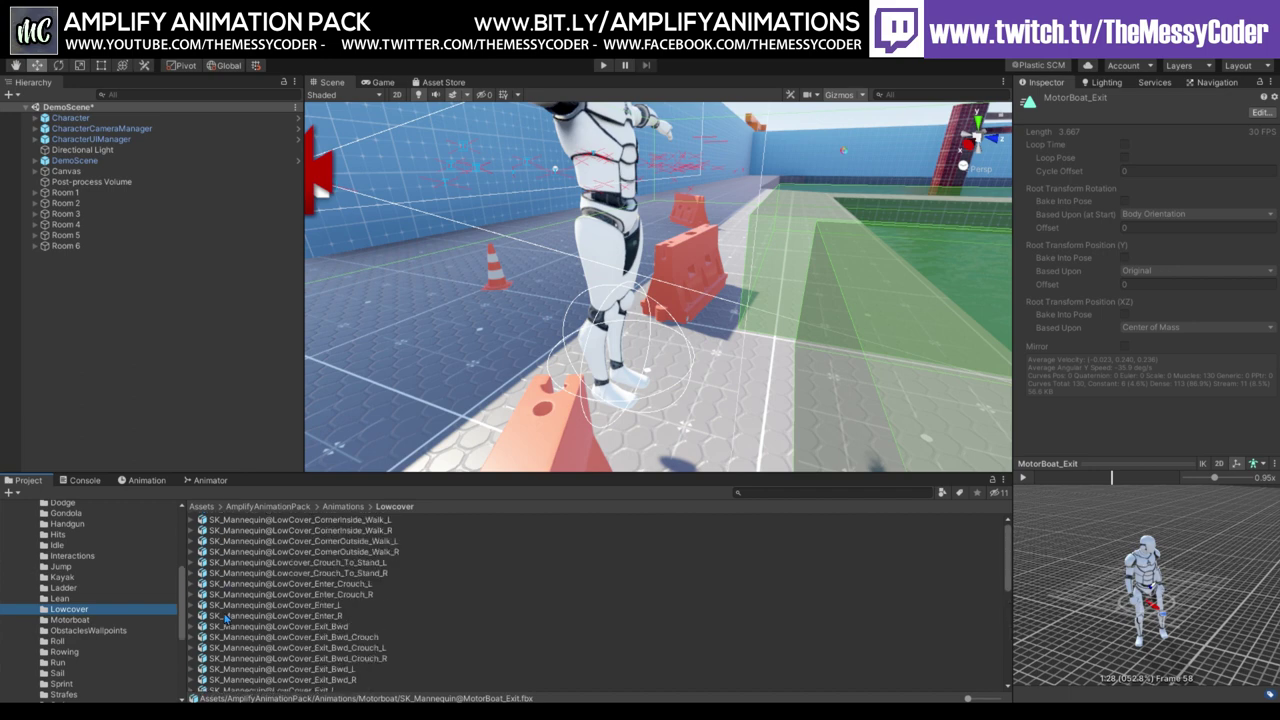
left_click(190, 595)
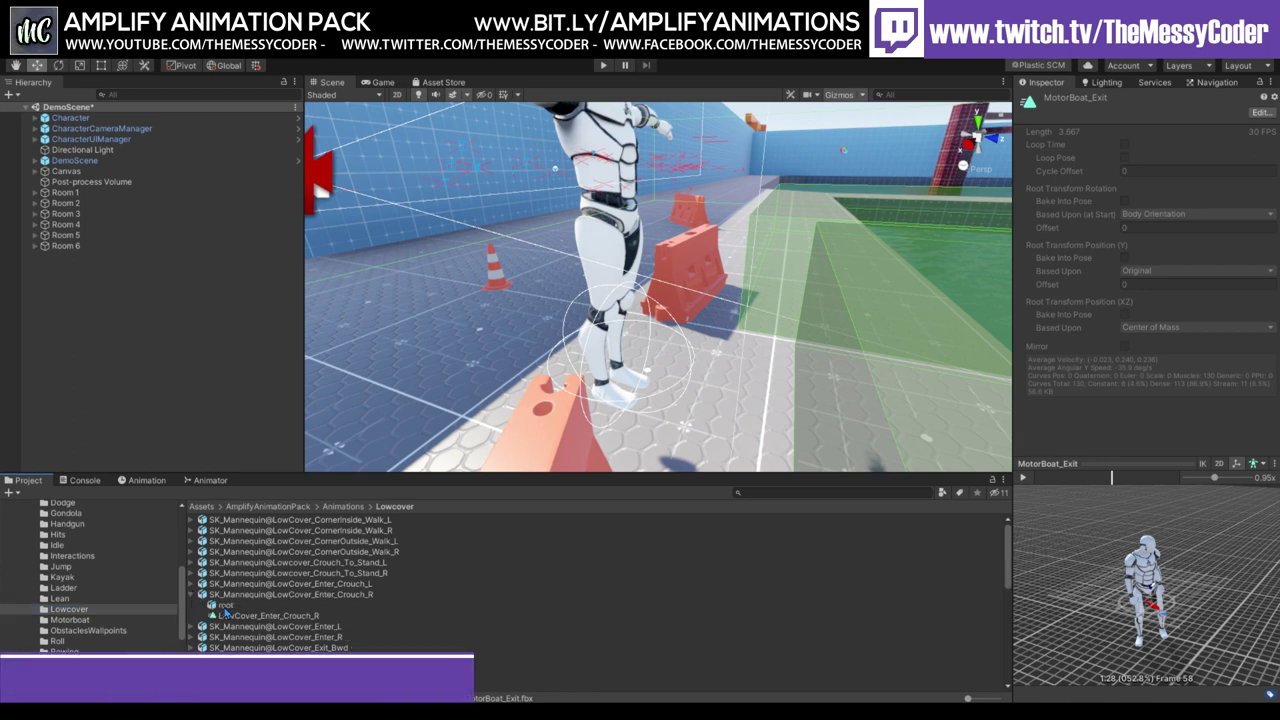
left_click(233, 615)
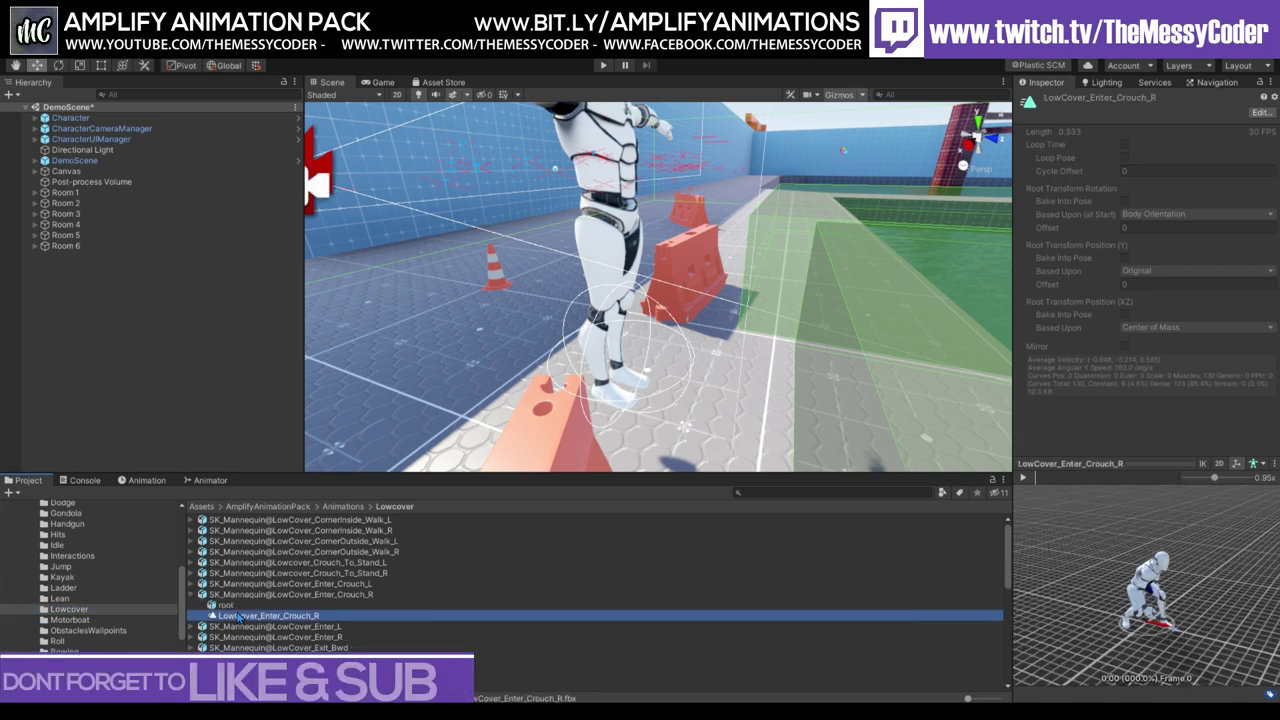
left_click(1023, 479)
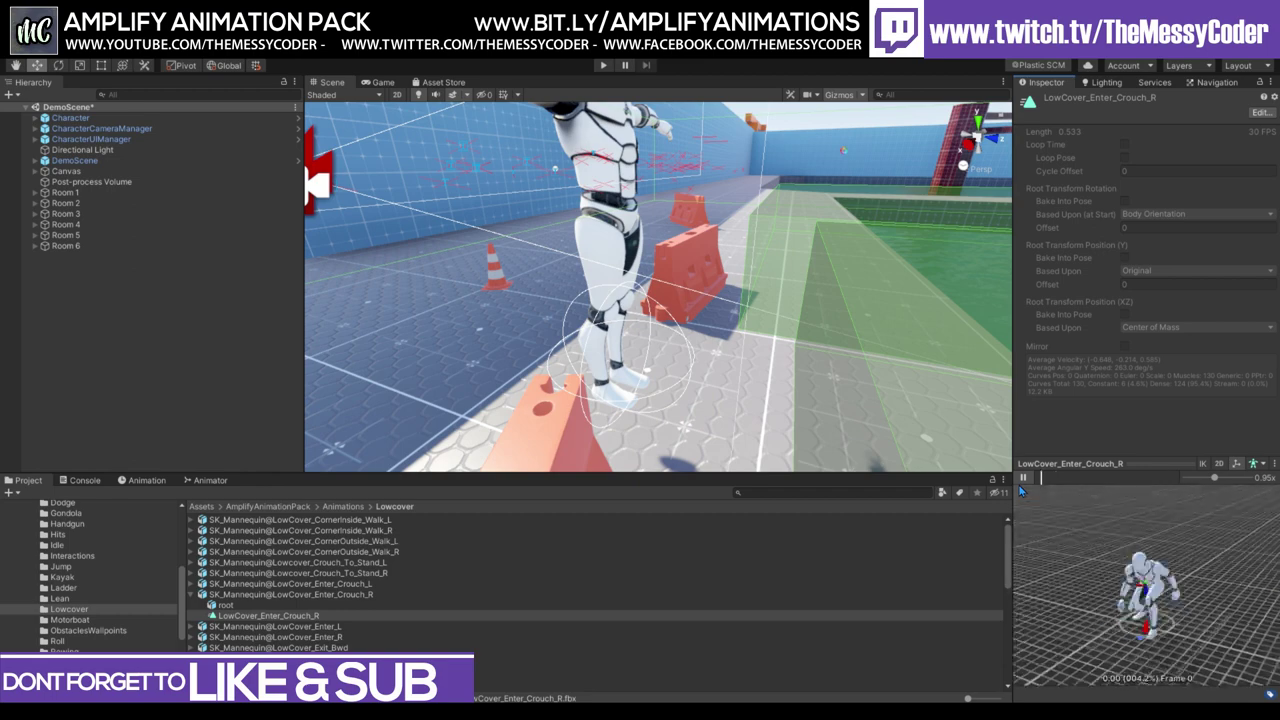
left_click(1023, 479)
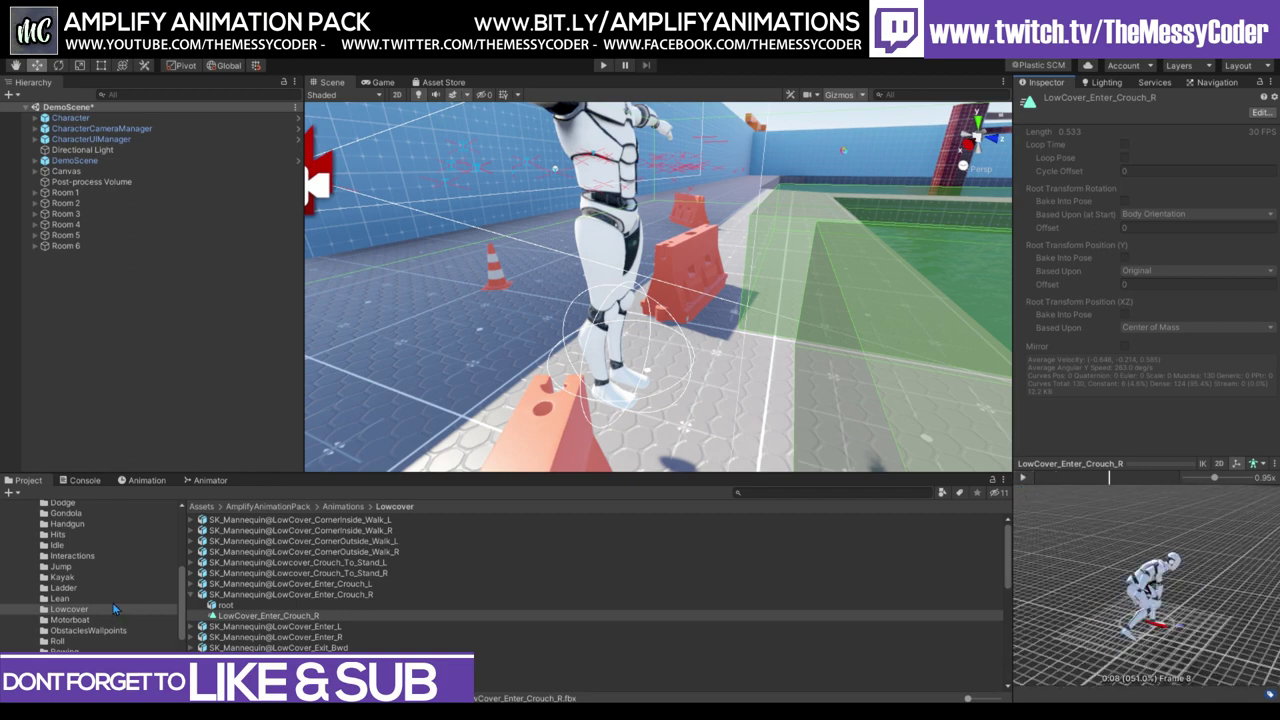
Open the Kayak animations and play the Kayak_Move_Fwd clip preview.
left_click(88, 579)
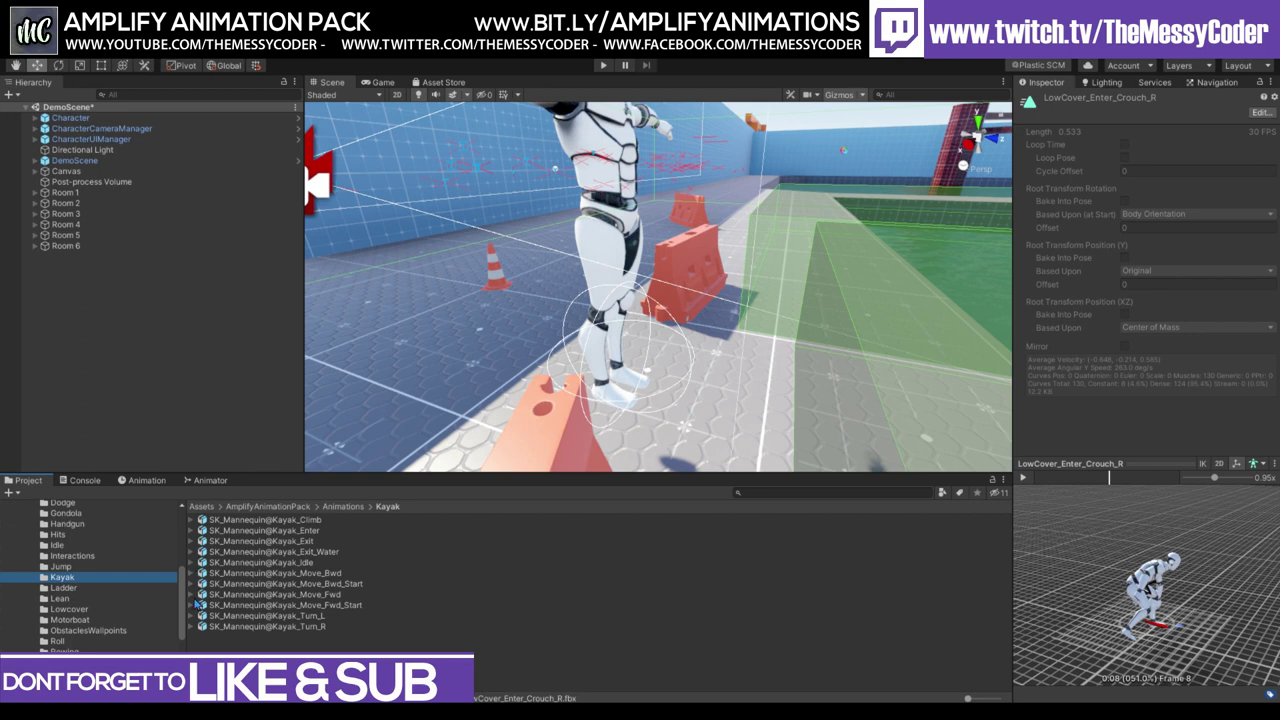
left_click(191, 594)
left_click(240, 616)
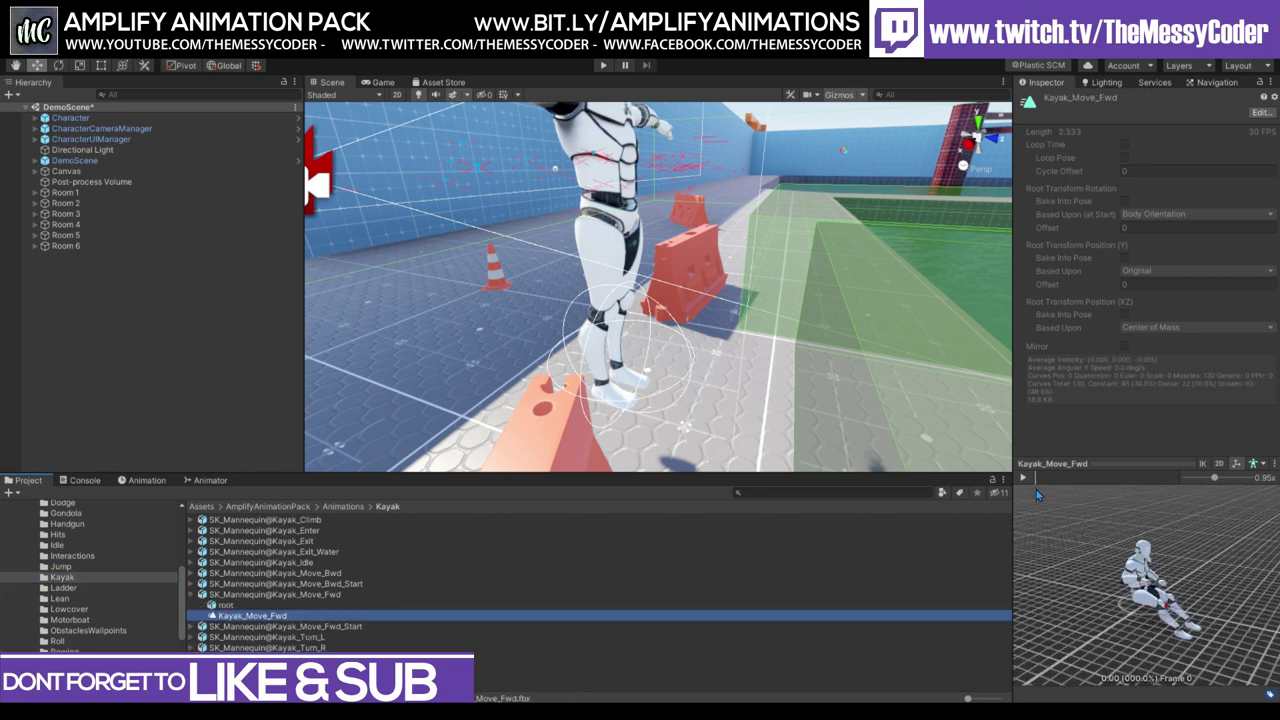
left_click(1023, 478)
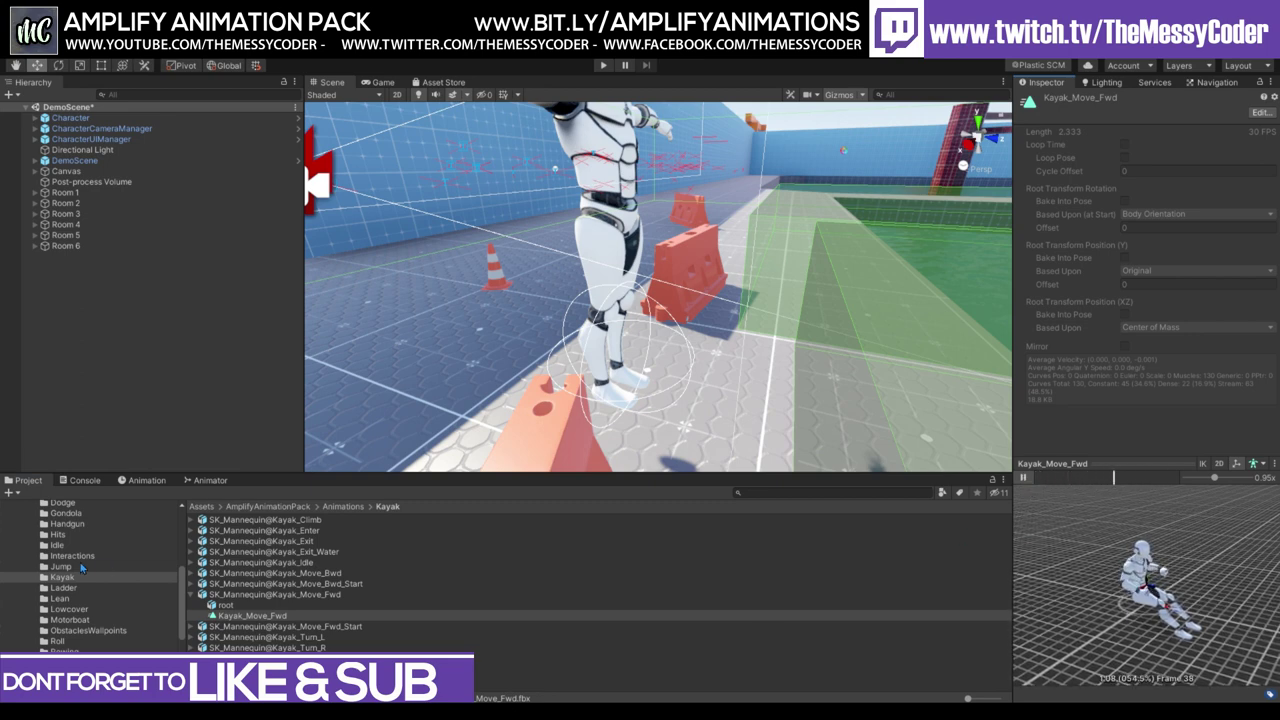
scroll(85, 594, "down", 2)
scroll(85, 594, "down", 2)
Show the SwordAndShield clips and play the SS_Roll animation preview.
left_click(81, 636)
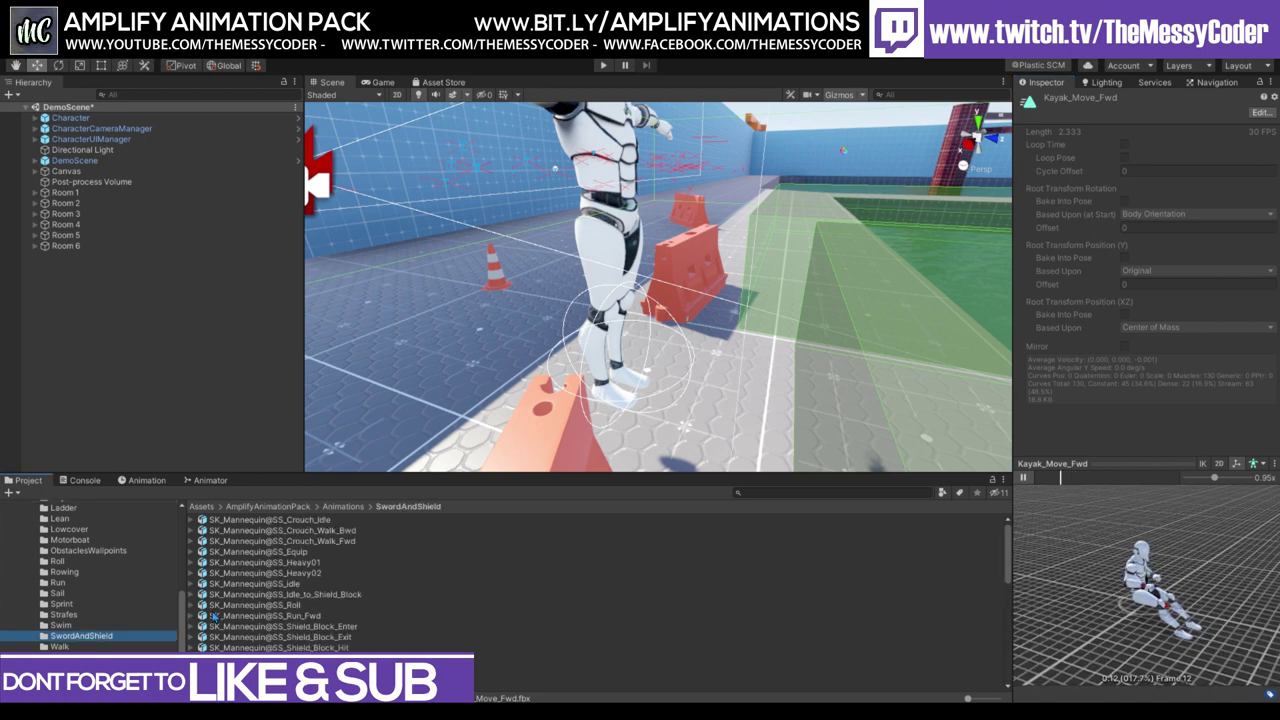
left_click(191, 605)
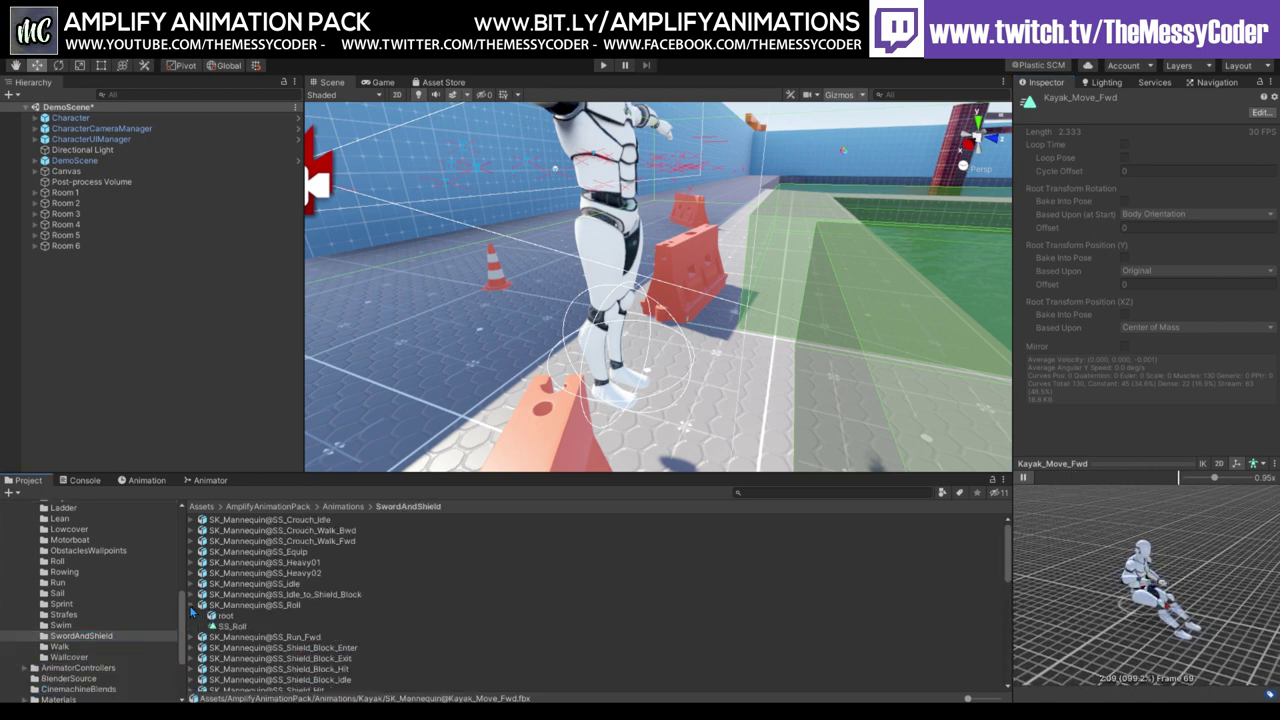
left_click(226, 626)
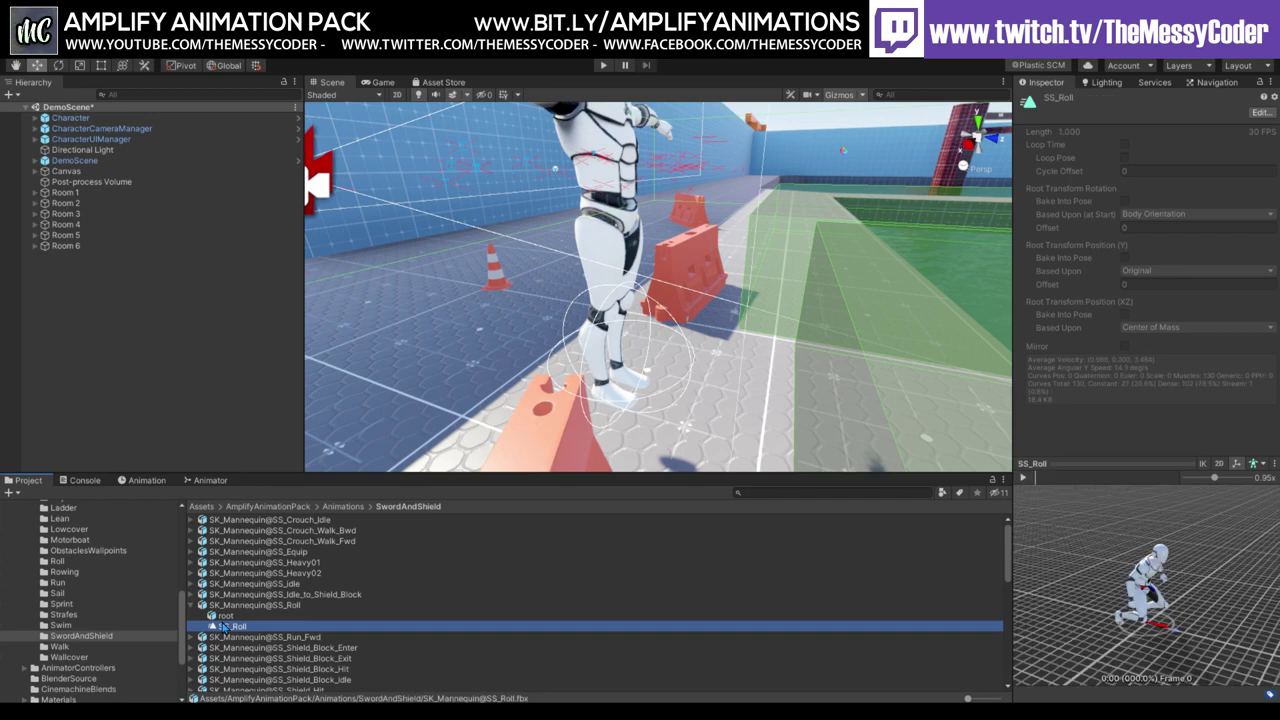
left_click(1024, 478)
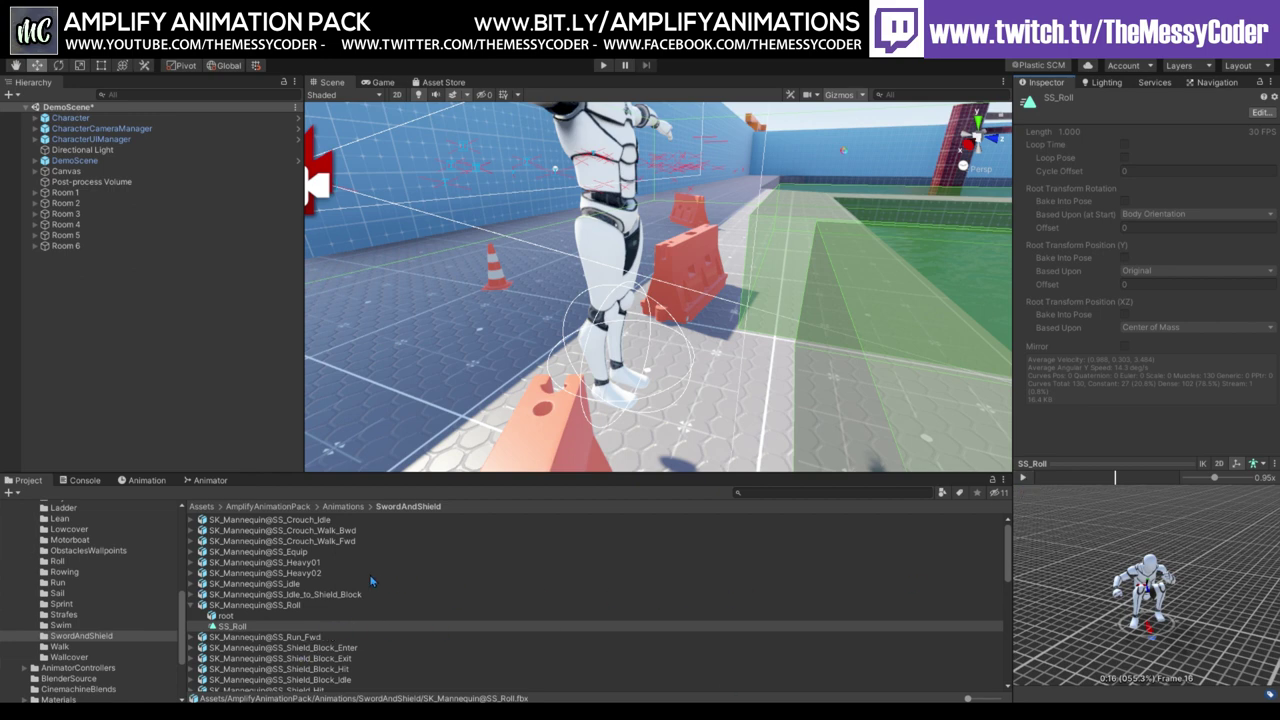
Load and play the SS_Equip clip (length 3.333) in the preview.
left_click(222, 552)
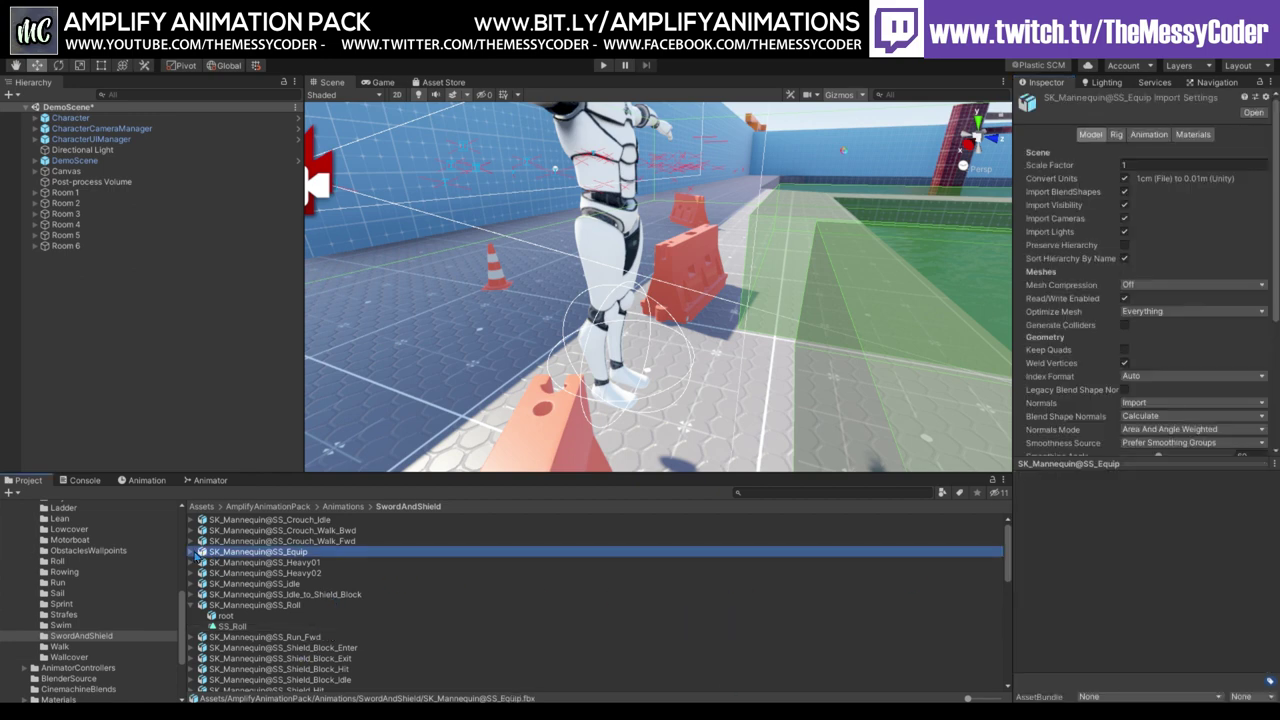
left_click(192, 551)
left_click(234, 573)
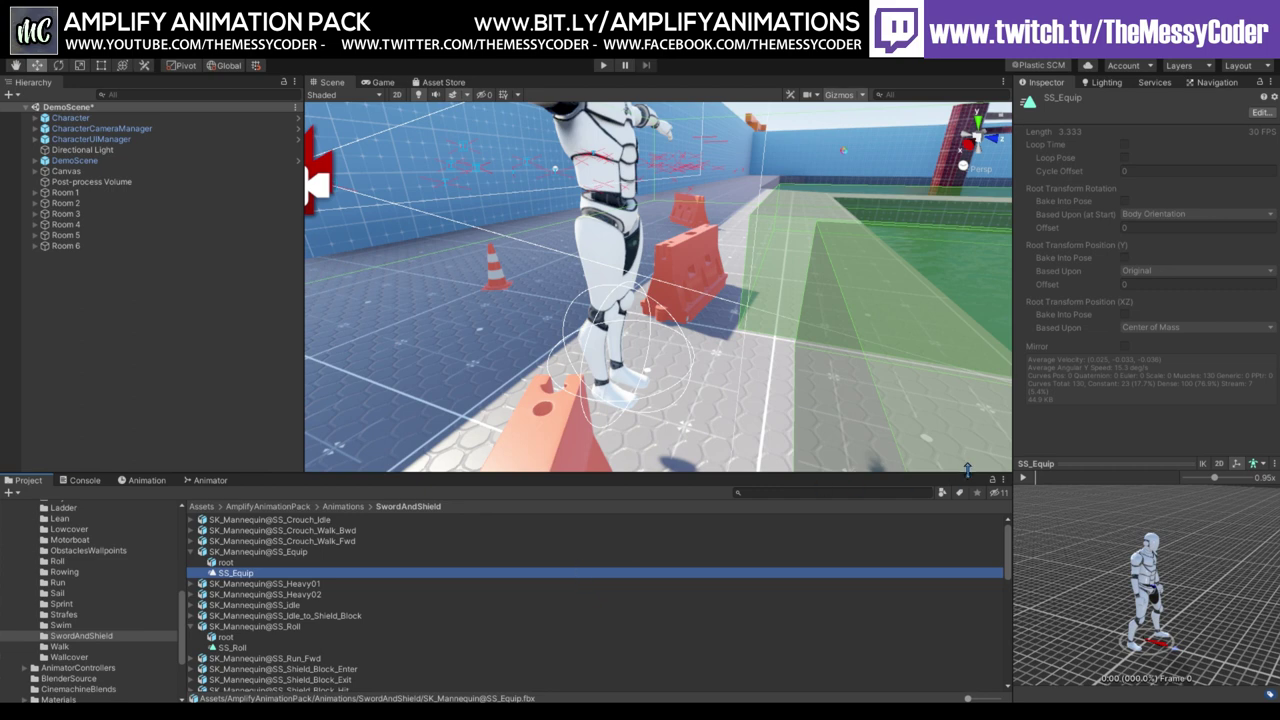
left_click(1025, 478)
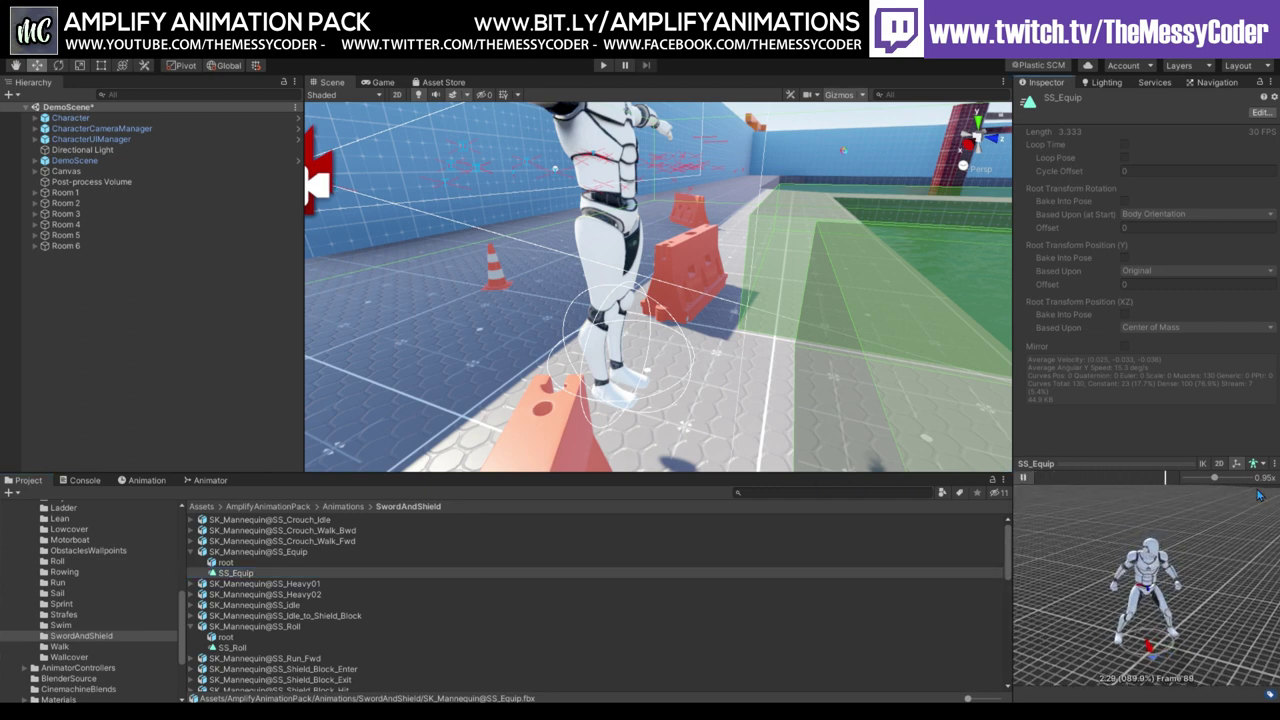
Enlarge the preview panel and play the SS_Heavy02 clip, pausing at frame 38.
left_click_drag(1150, 456, 1150, 230)
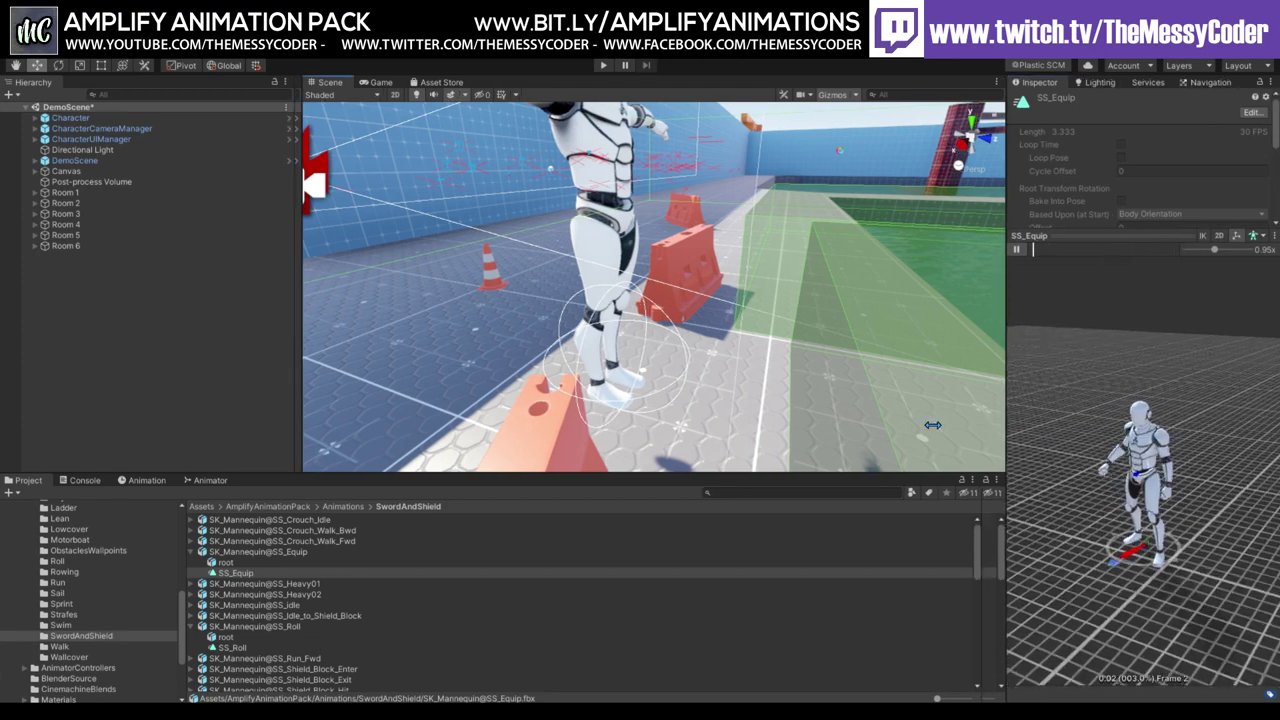
left_click_drag(1010, 423, 761, 452)
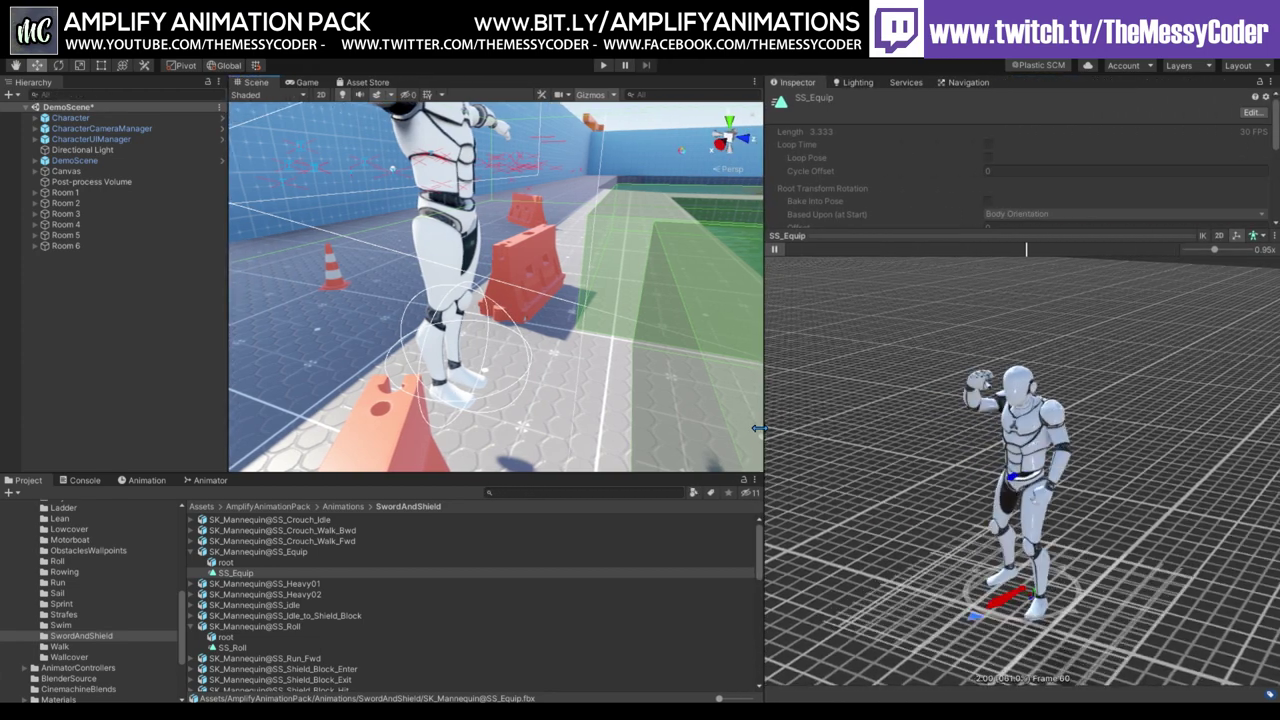
left_click(774, 249)
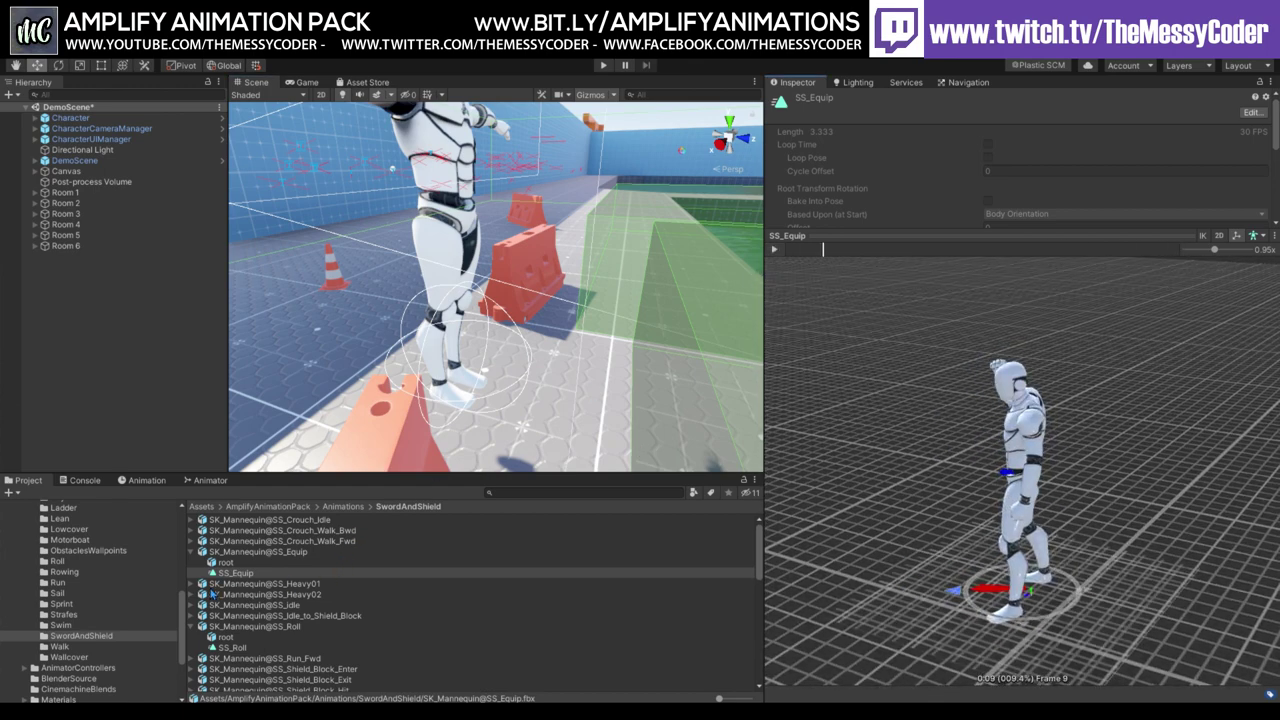
left_click(190, 594)
left_click(258, 614)
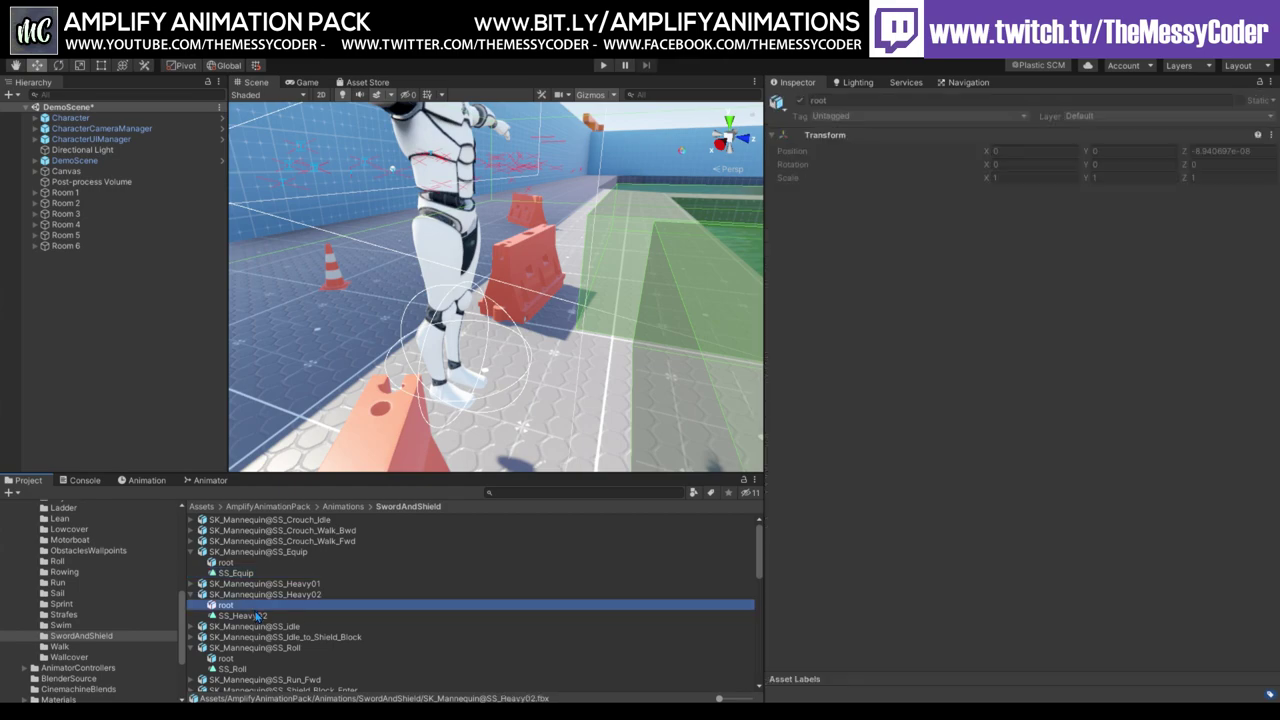
left_click(776, 250)
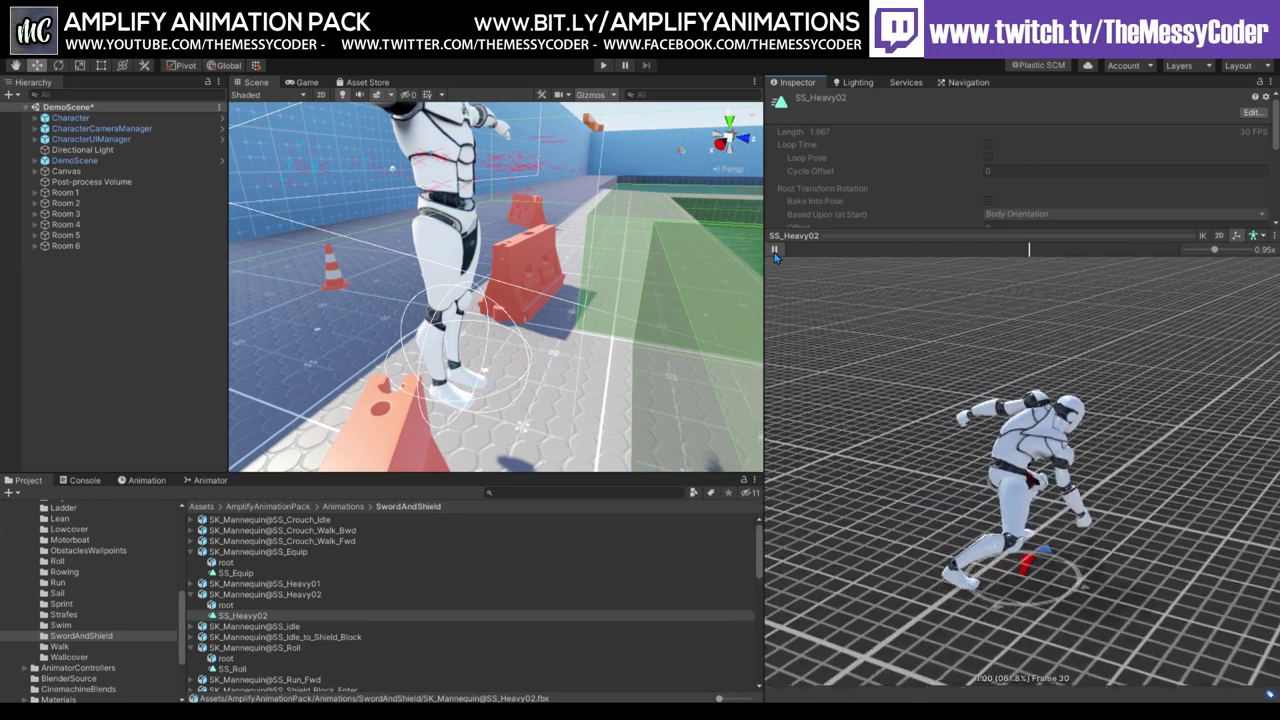
left_click(775, 251)
Play and stop the SS_Slash03 and SS_Slash01 (length 1.333) clip previews.
scroll(300, 597, "down", 3)
scroll(219, 635, "down", 2)
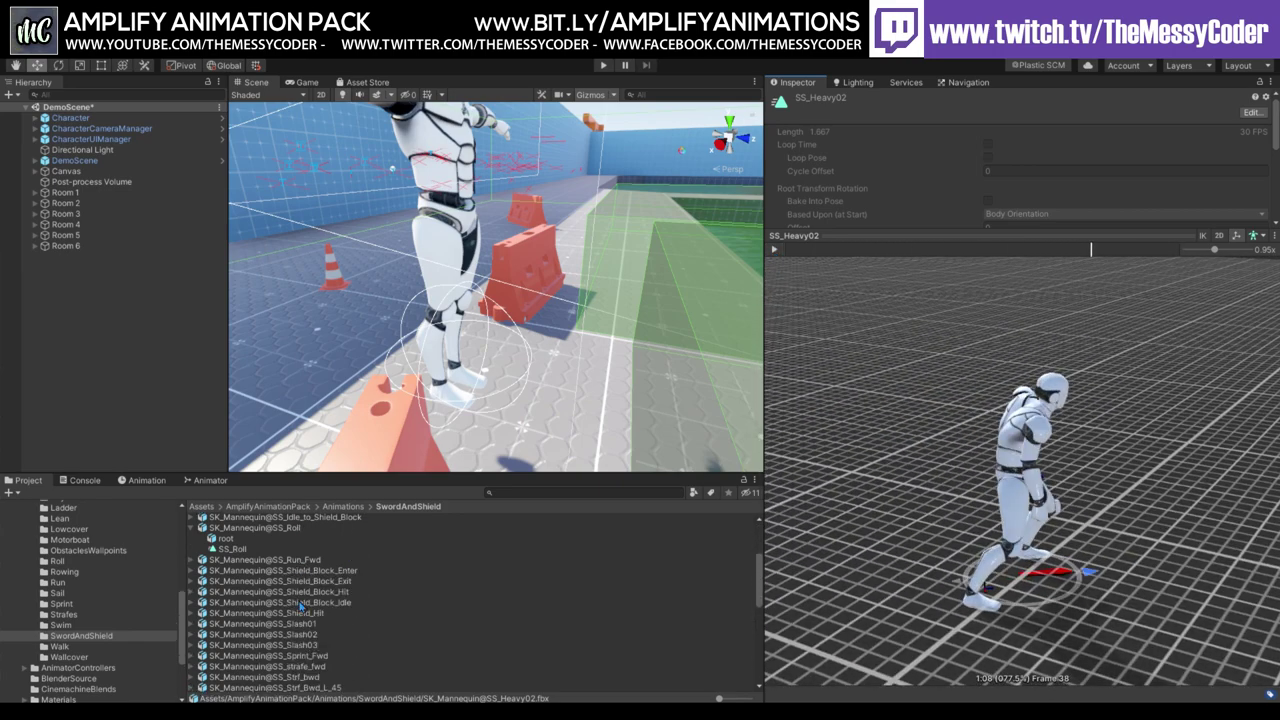
left_click(201, 645)
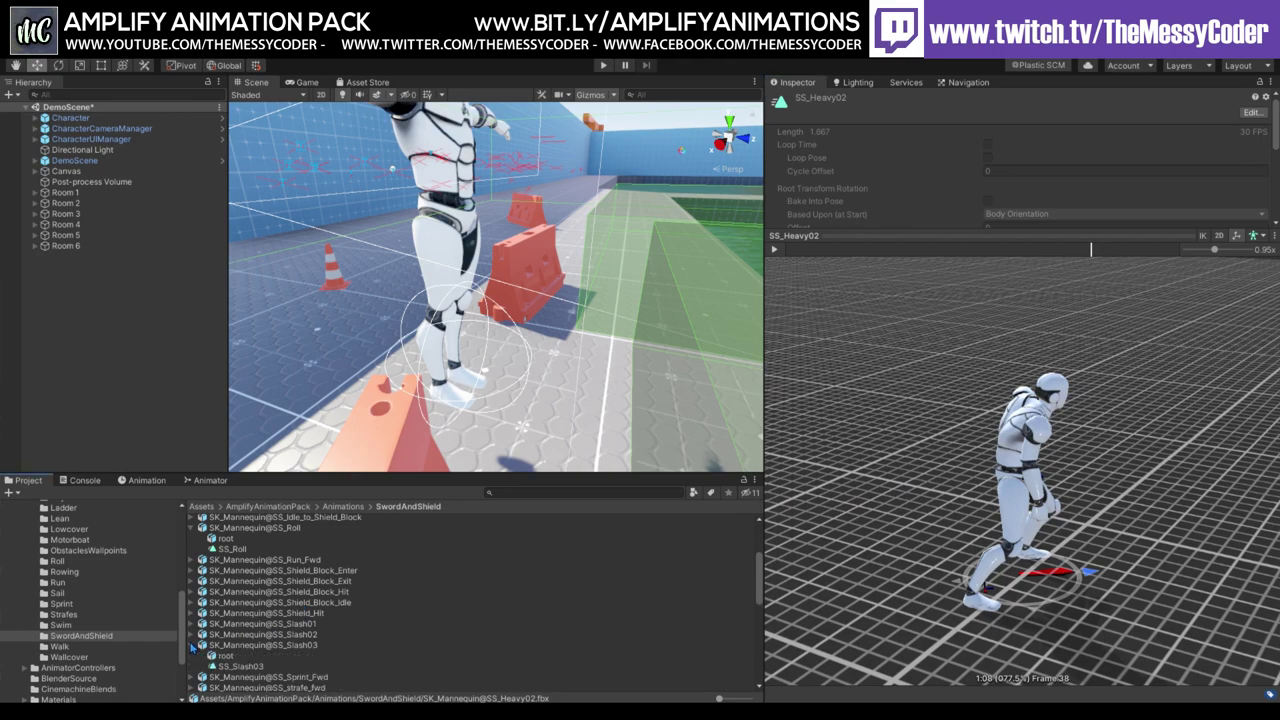
left_click(249, 667)
left_click(775, 250)
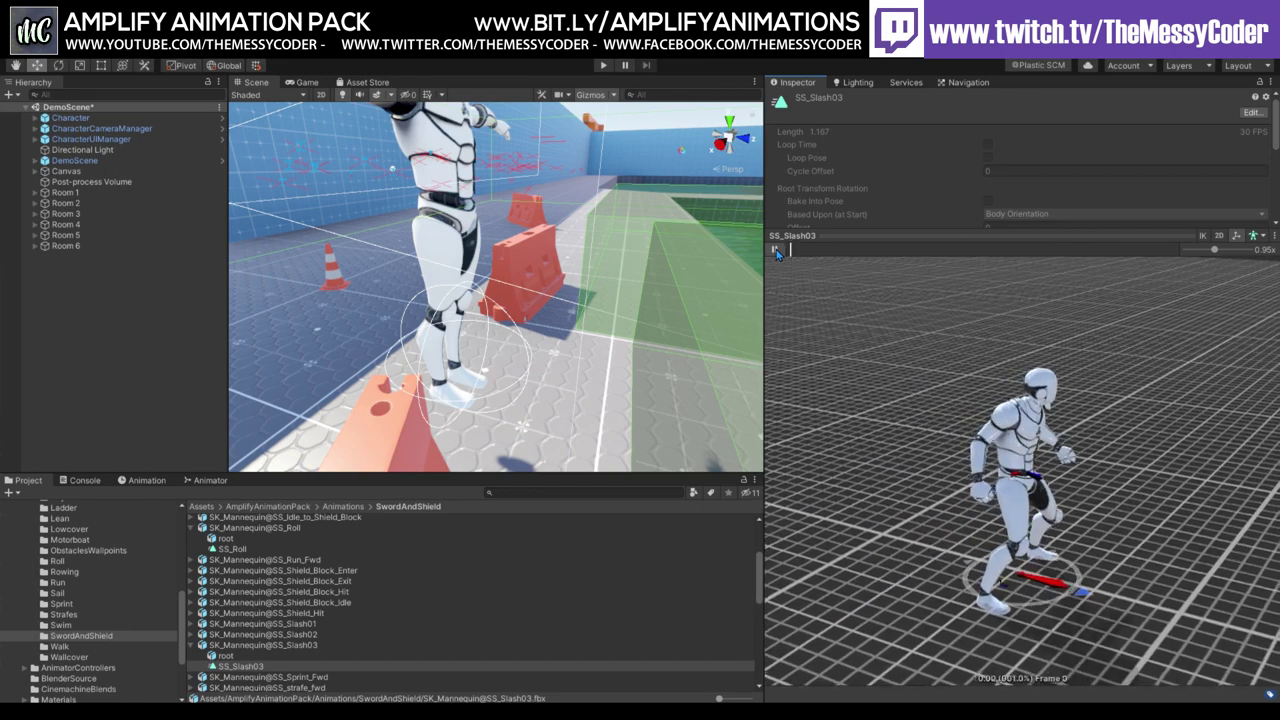
left_click(776, 251)
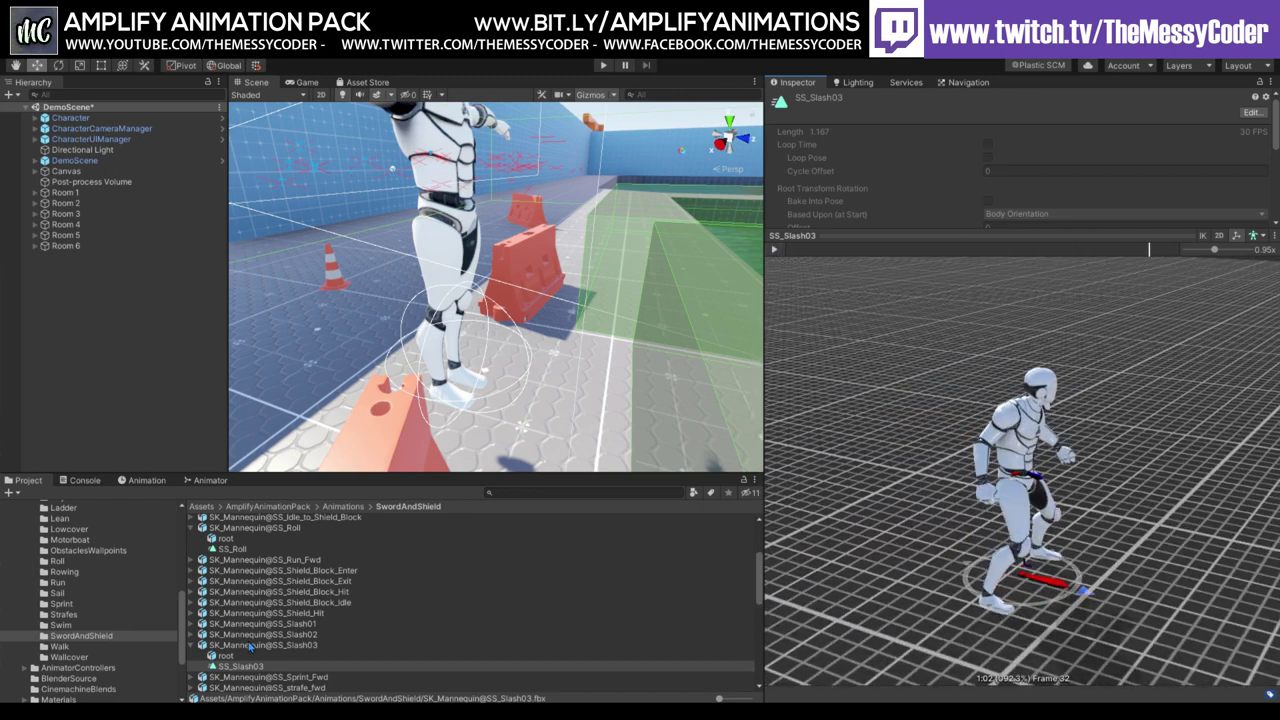
left_click(197, 624)
left_click(242, 645)
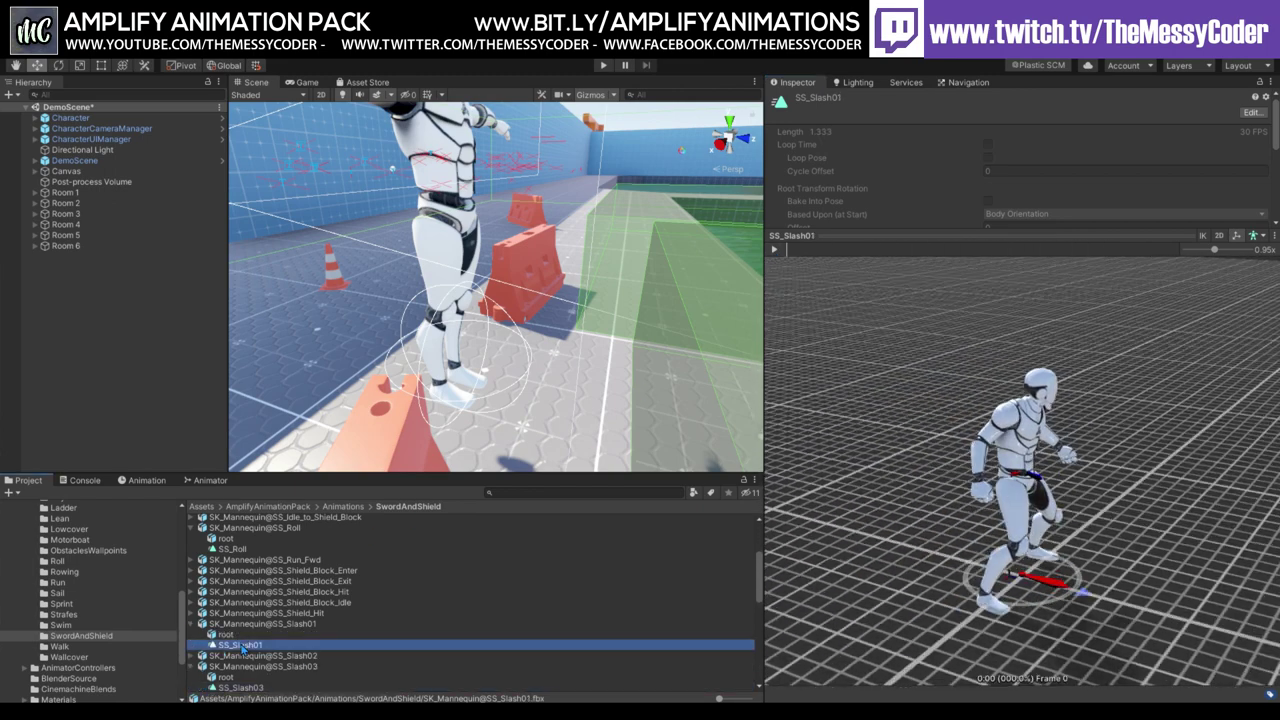
left_click(775, 251)
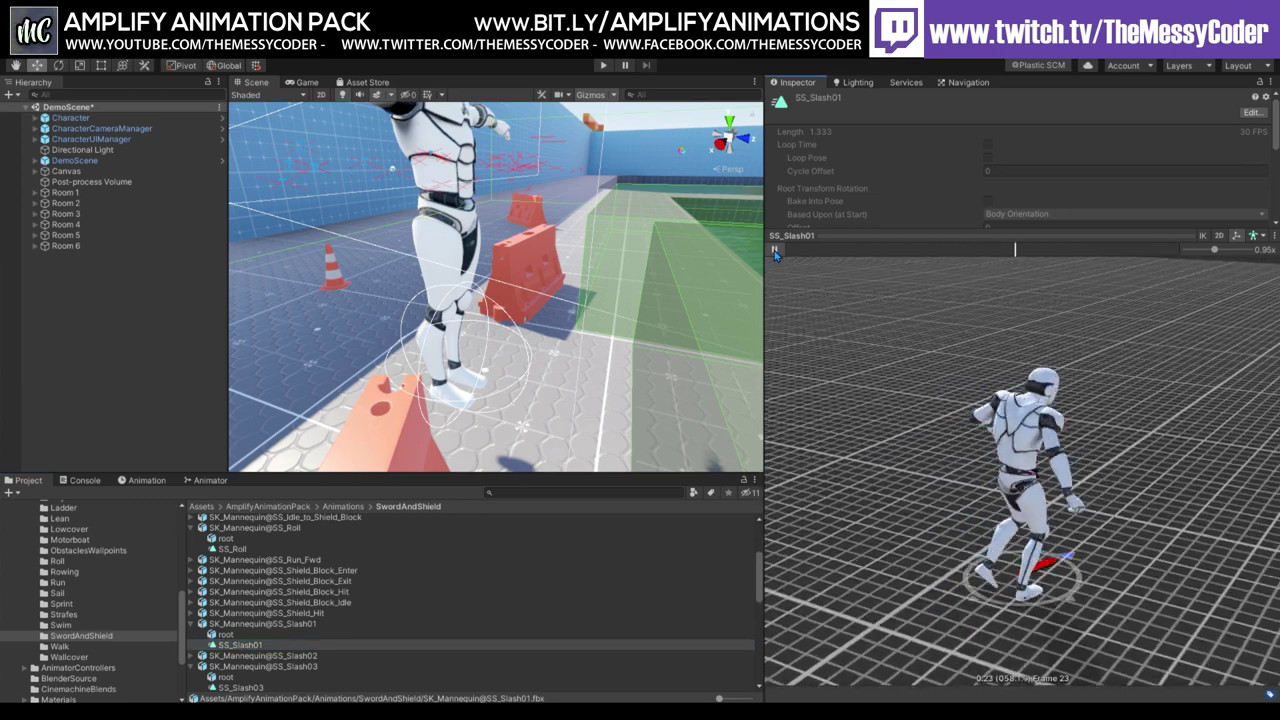
left_click(775, 251)
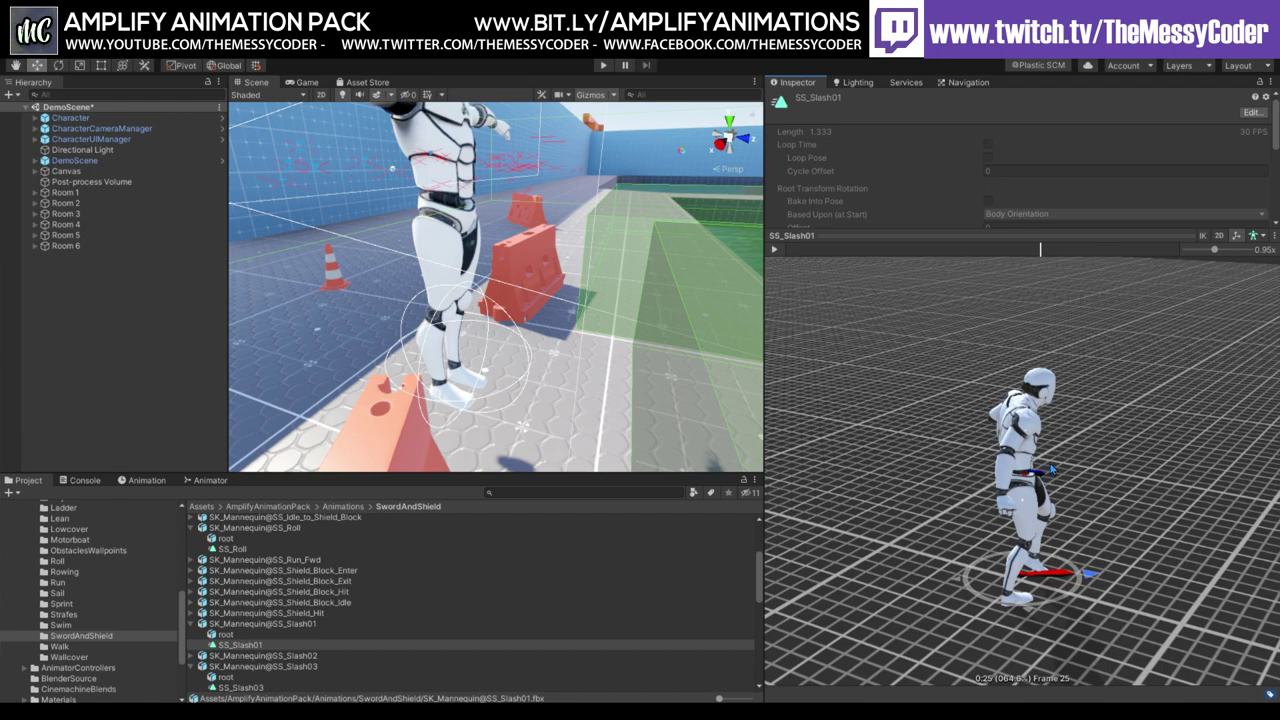
Browse Walk and Wallcover, then select Character_AnimController in AnimatorControllers/Character.
mouse_move(598, 323)
right_mouse_down()
mouse_move(477, 302)
mouse_move(459, 323)
right_mouse_up()
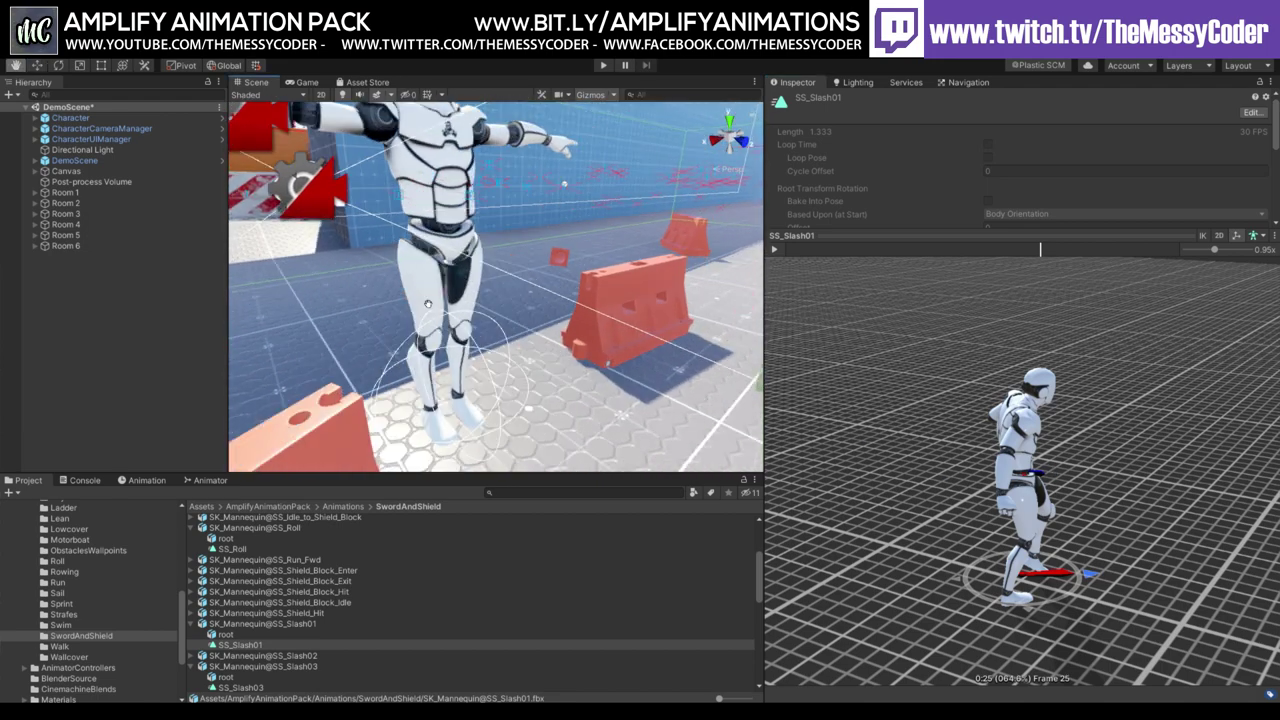
scroll(458, 320, "down", 5)
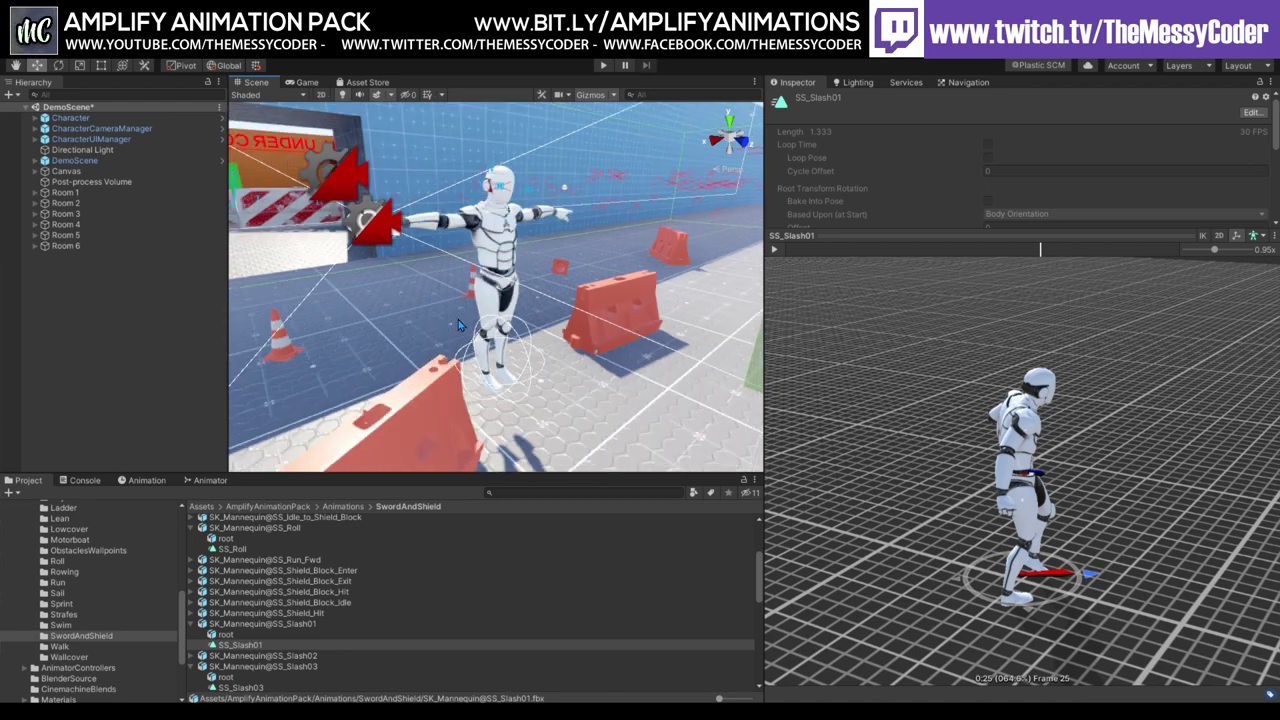
left_click(87, 648)
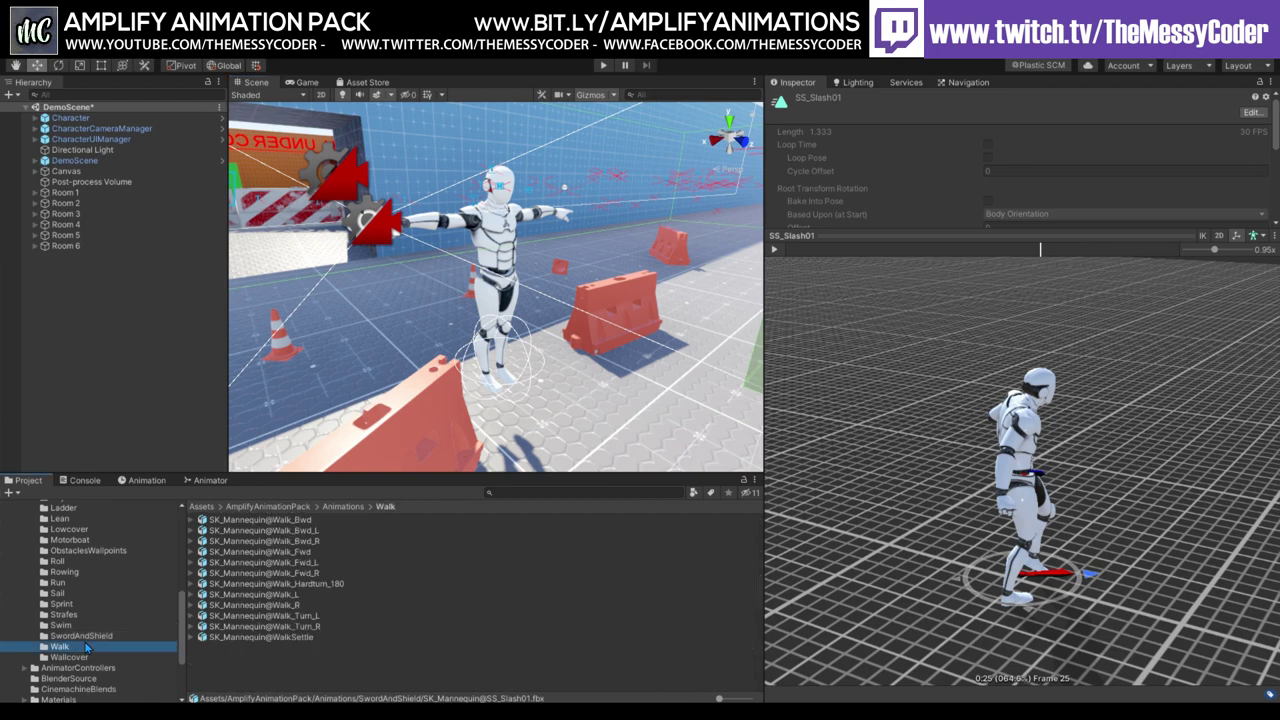
left_click(102, 659)
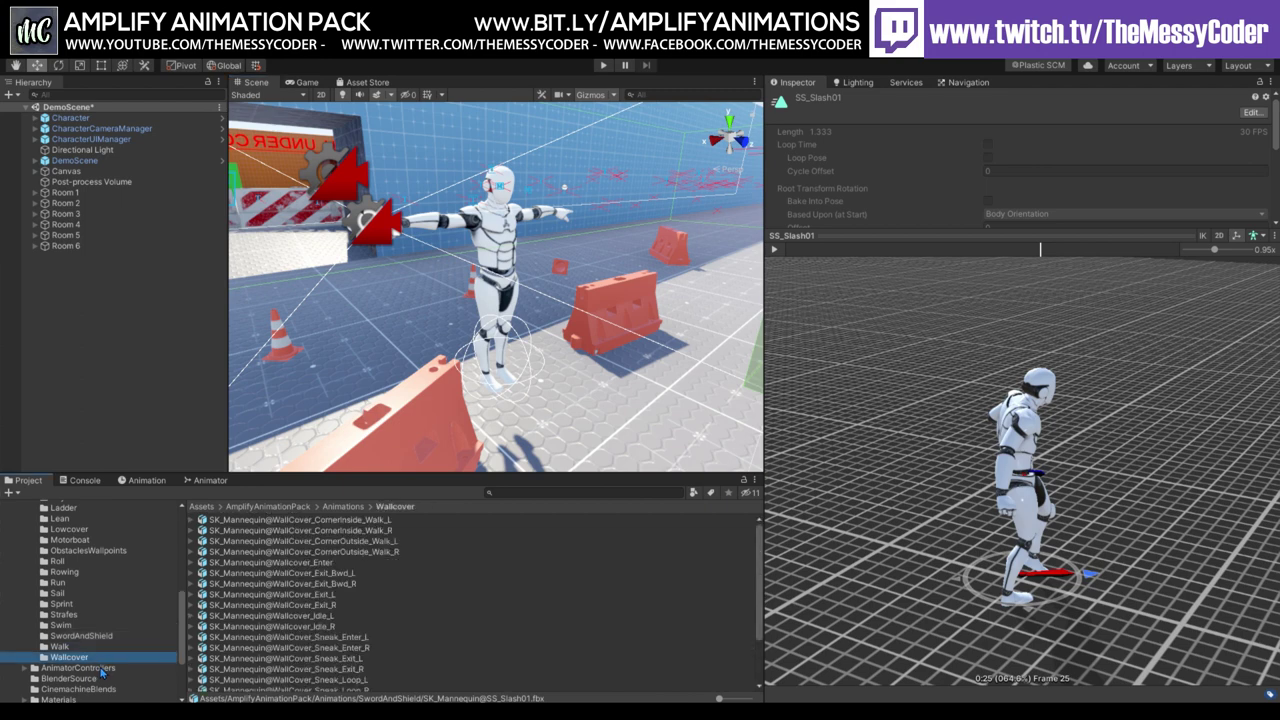
left_click(85, 668)
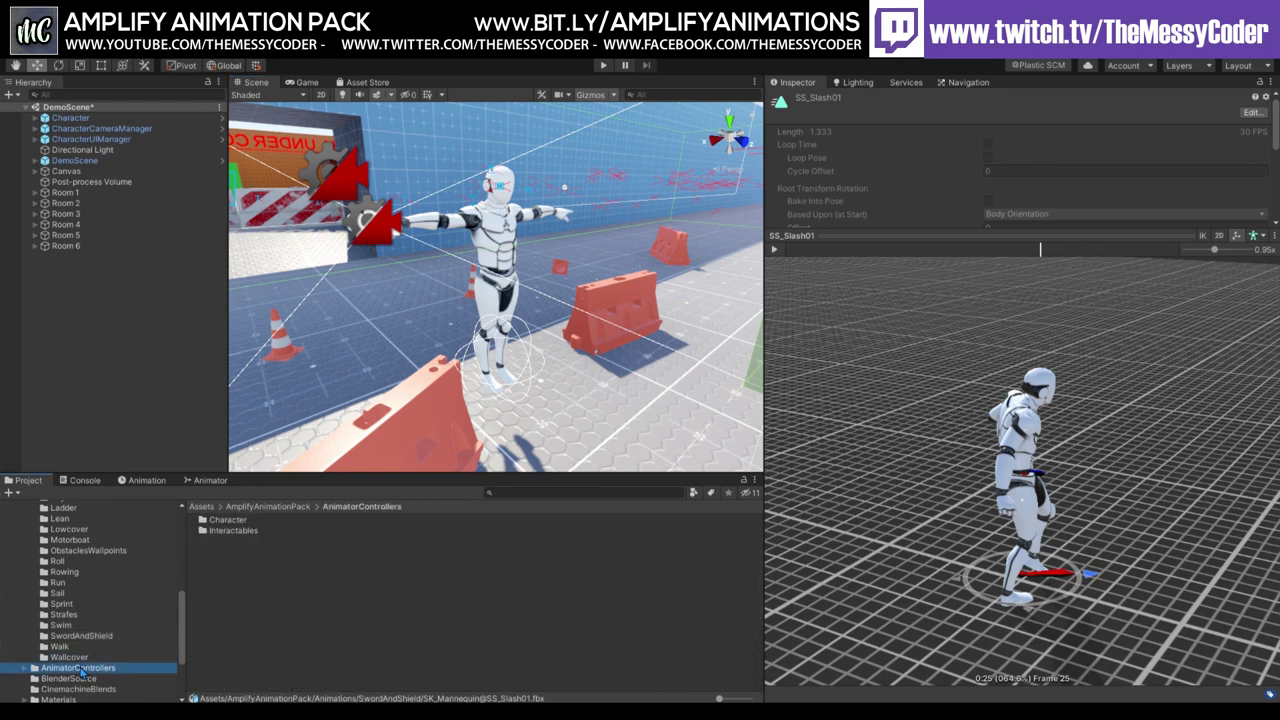
left_click(26, 670)
scroll(39, 655, "down", 2)
left_click(60, 610)
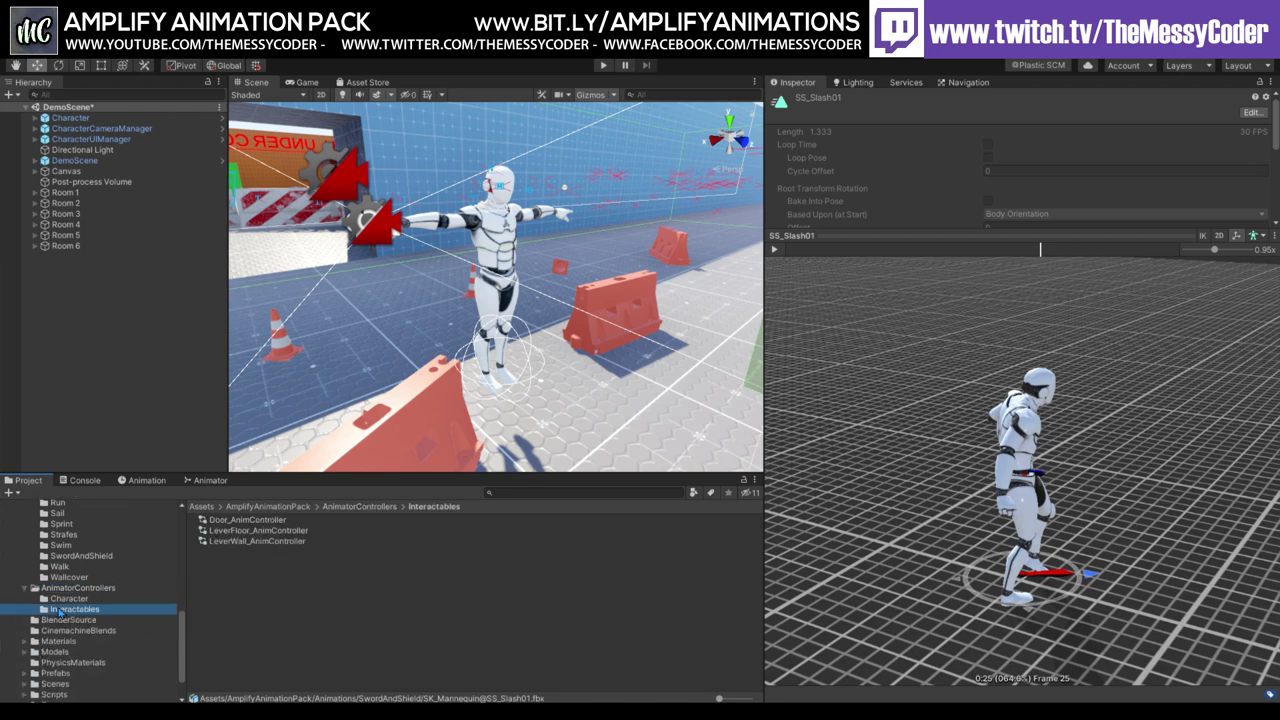
left_click(60, 599)
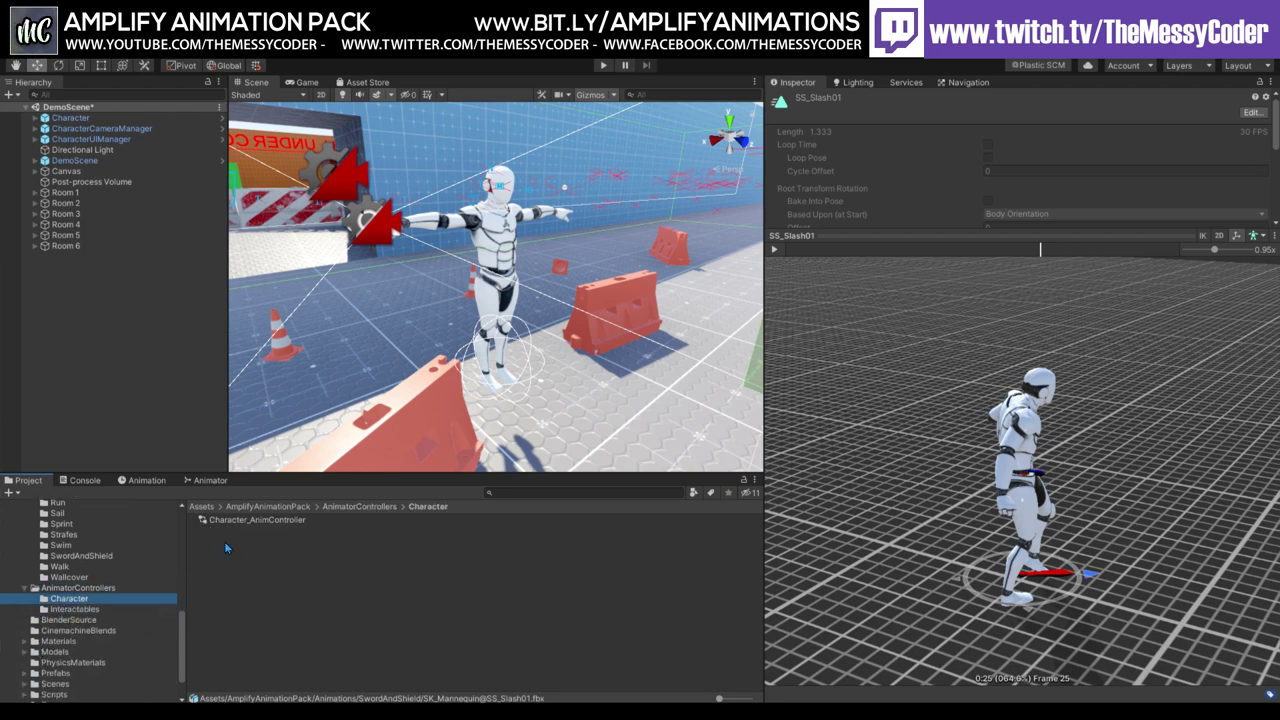
left_click(242, 521)
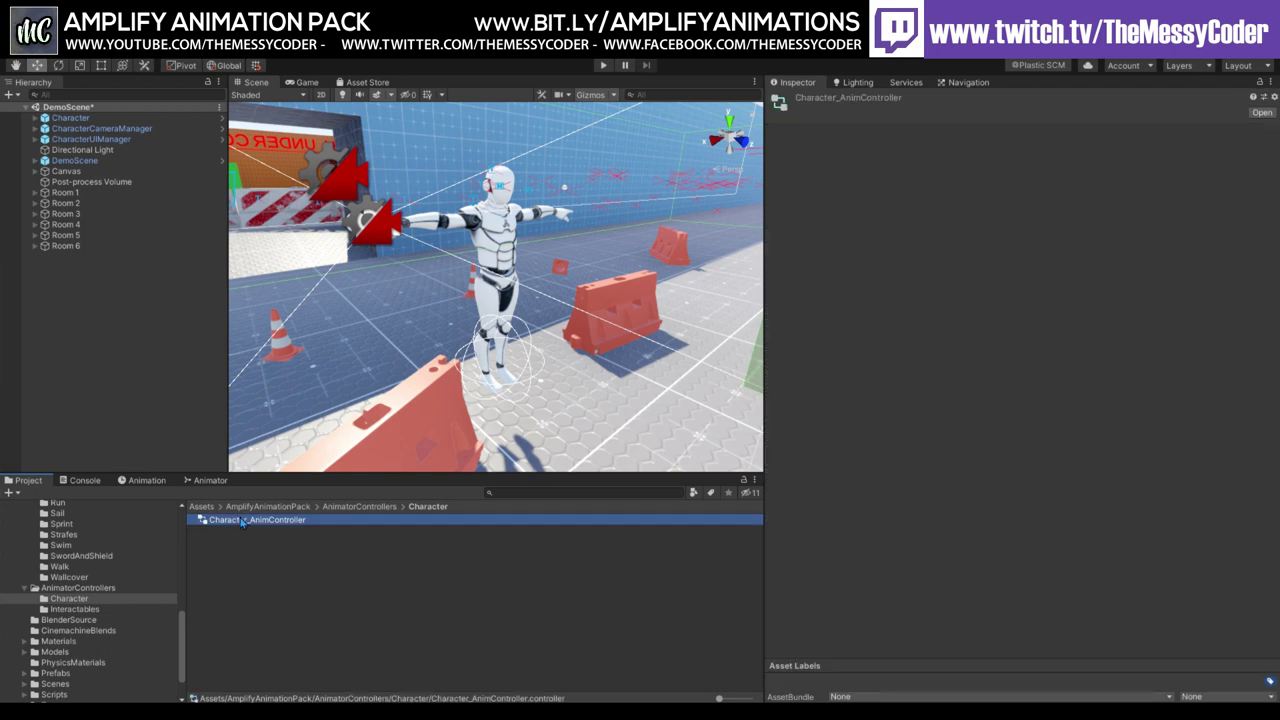
Open Character_AnimController's state graph in its own maximized Animator window.
double_click(242, 521)
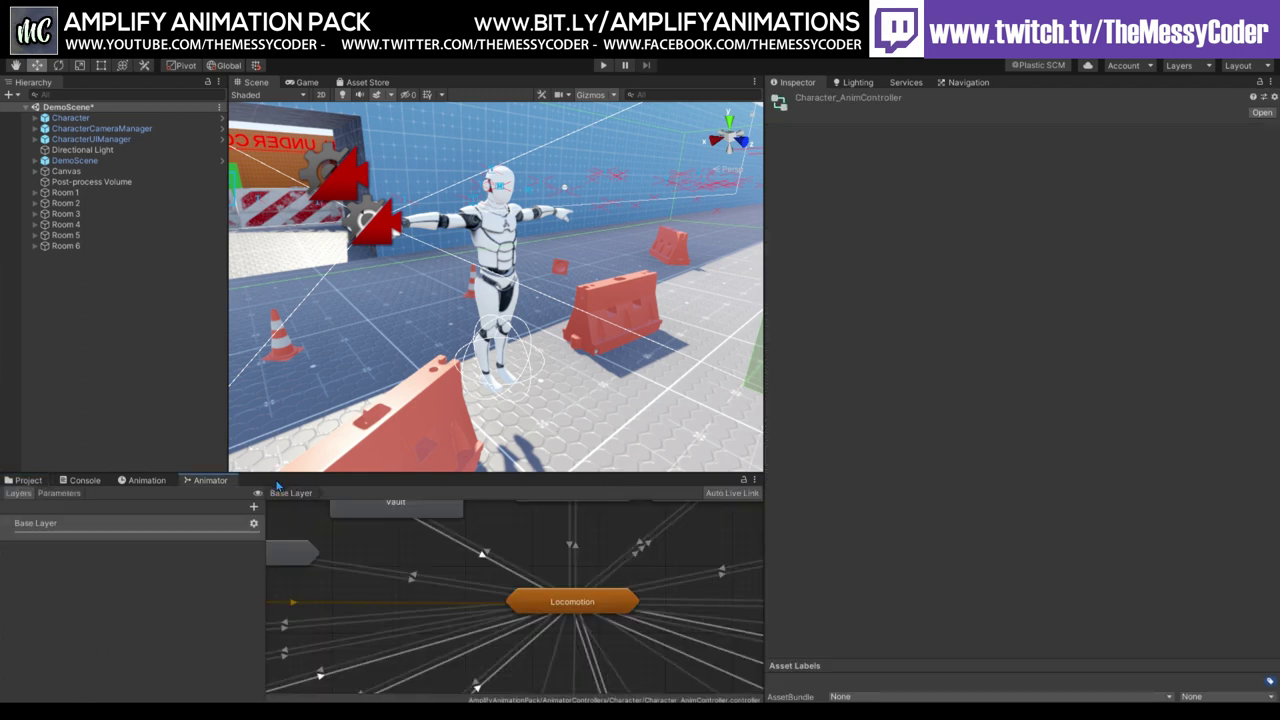
mouse_move(210, 480)
left_mouse_down()
mouse_move(570, 293)
mouse_move(547, 286)
left_mouse_up()
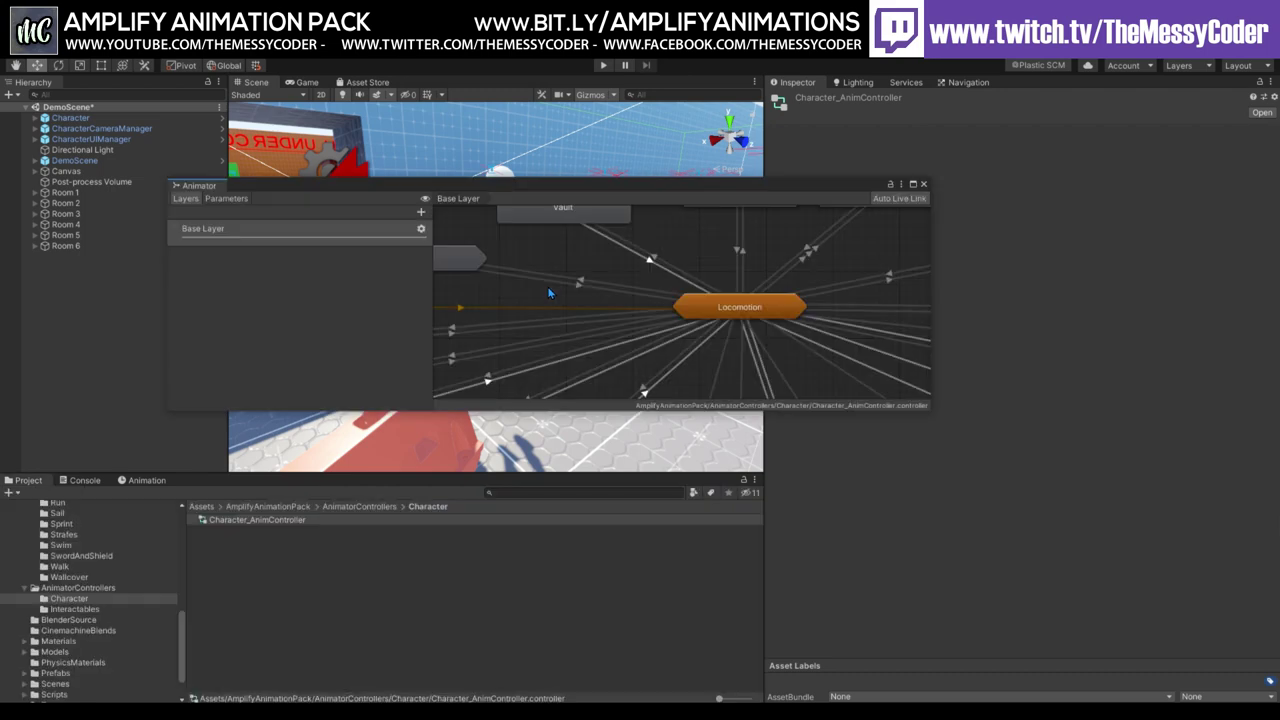
left_click(912, 184)
scroll(713, 267, "down", 3)
scroll(713, 267, "down", 2)
scroll(713, 267, "up", 2)
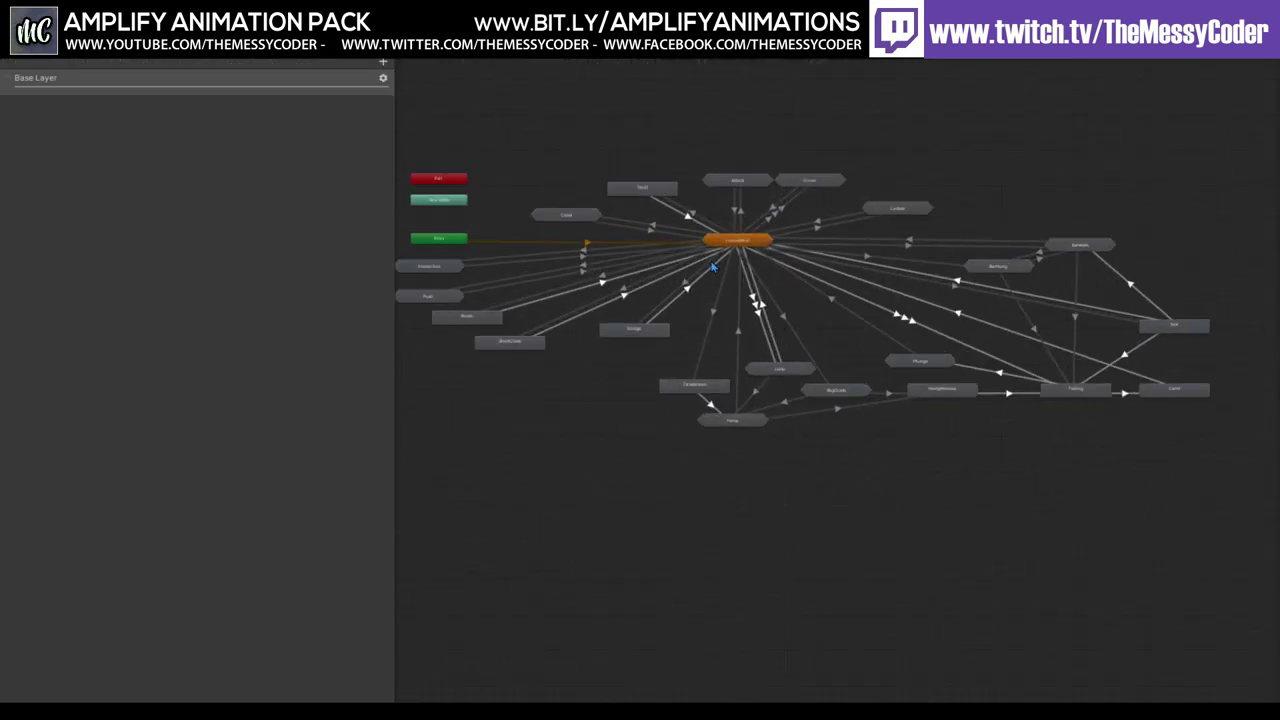
middle_click_drag(713, 267, 735, 323)
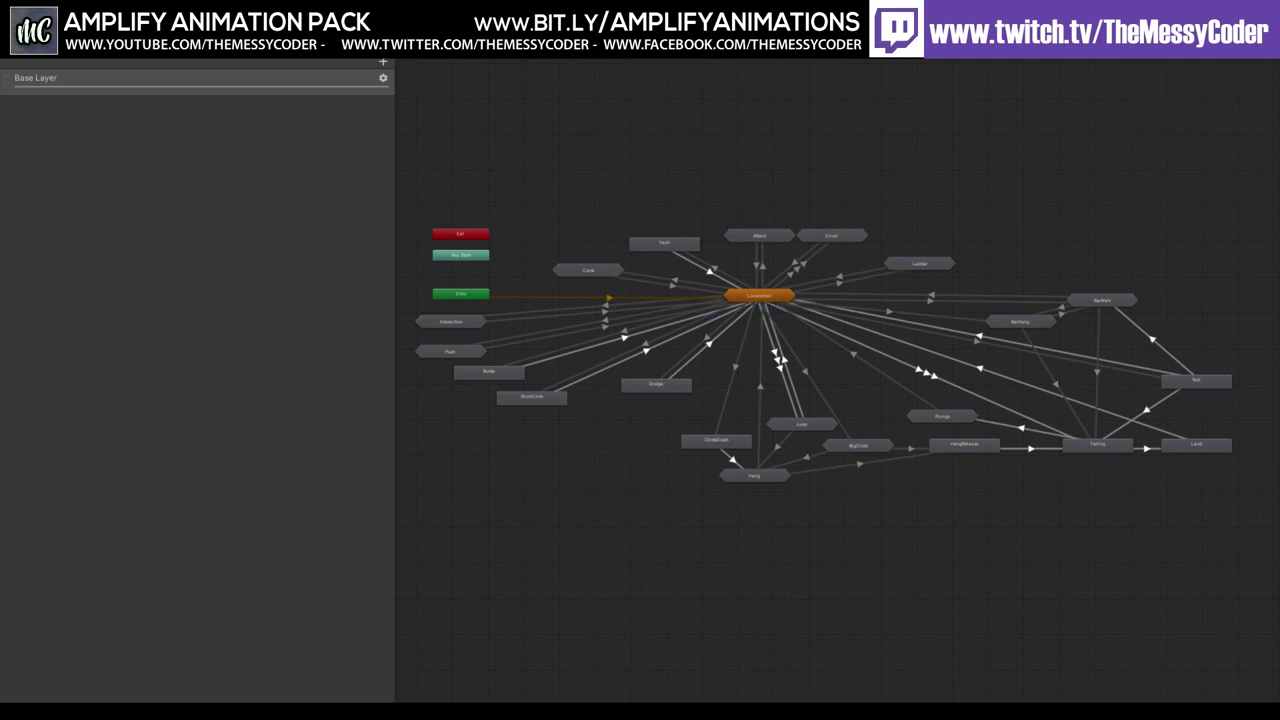
Enter the Locomotion sub-state machine and return to the Base Layer.
left_click(749, 300)
double_click(749, 300)
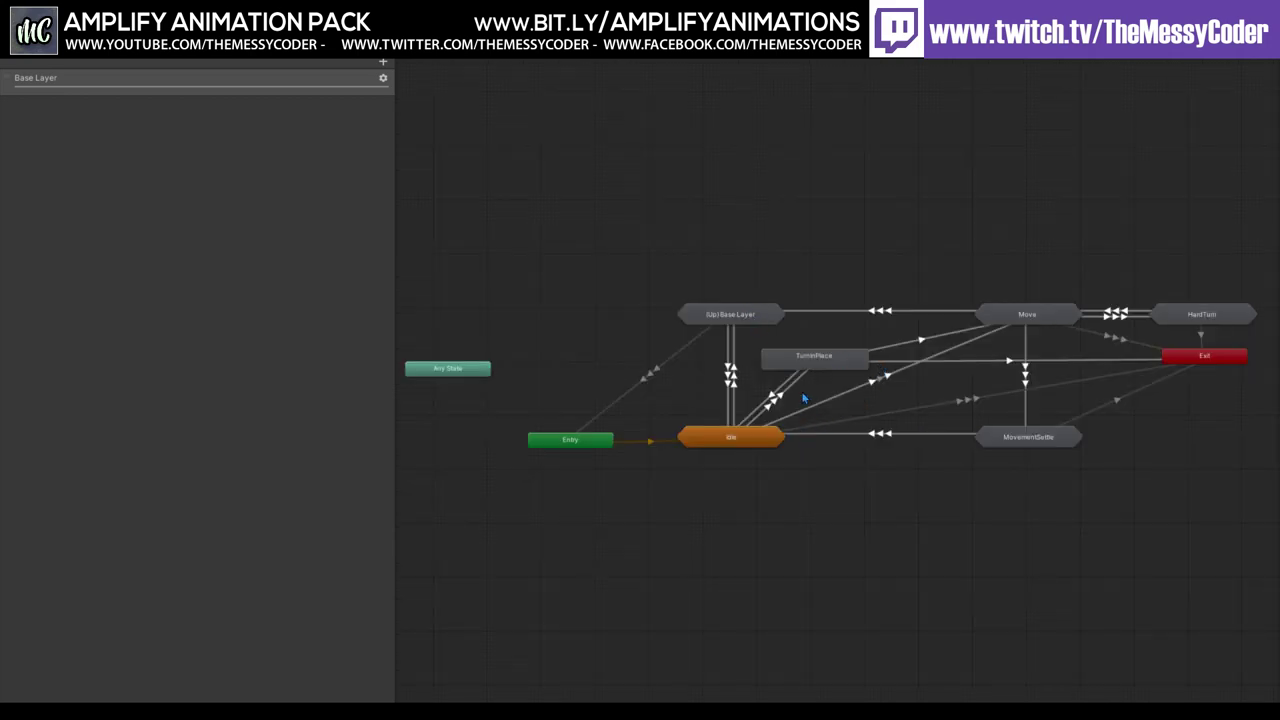
double_click(732, 316)
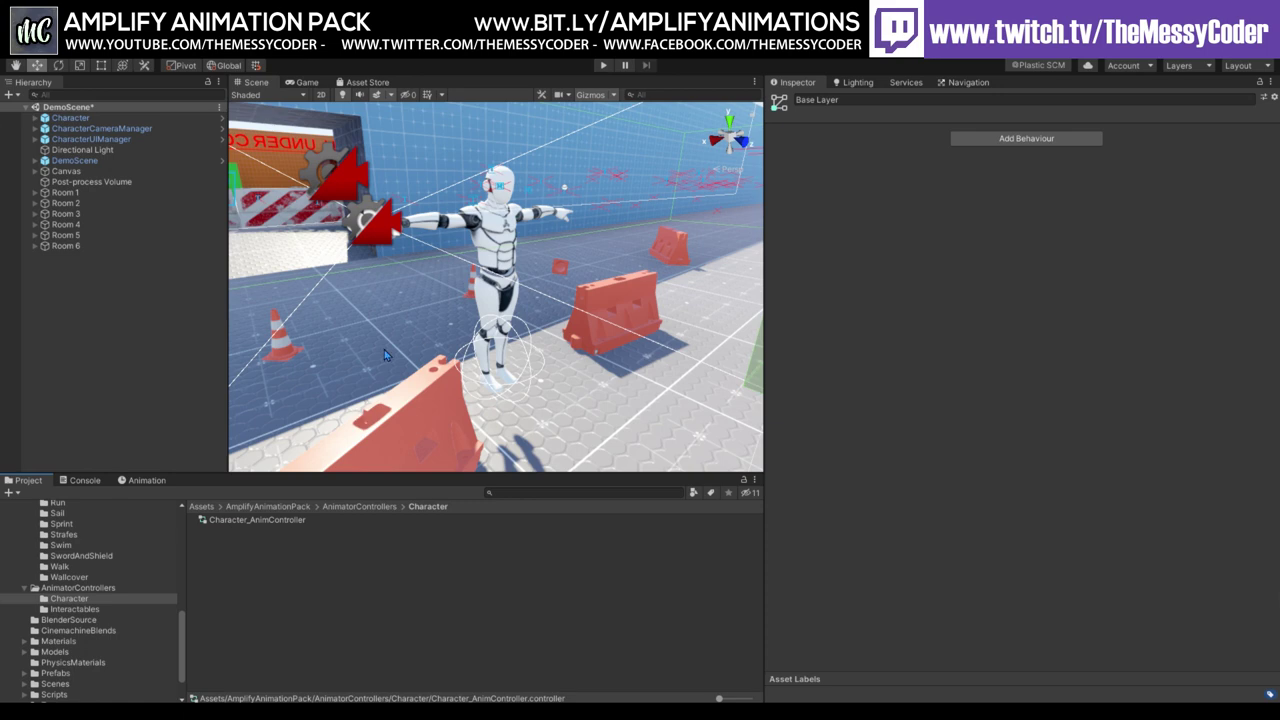
Drag the Character back along Z to about 1.58 and enter Play mode.
left_click(173, 332)
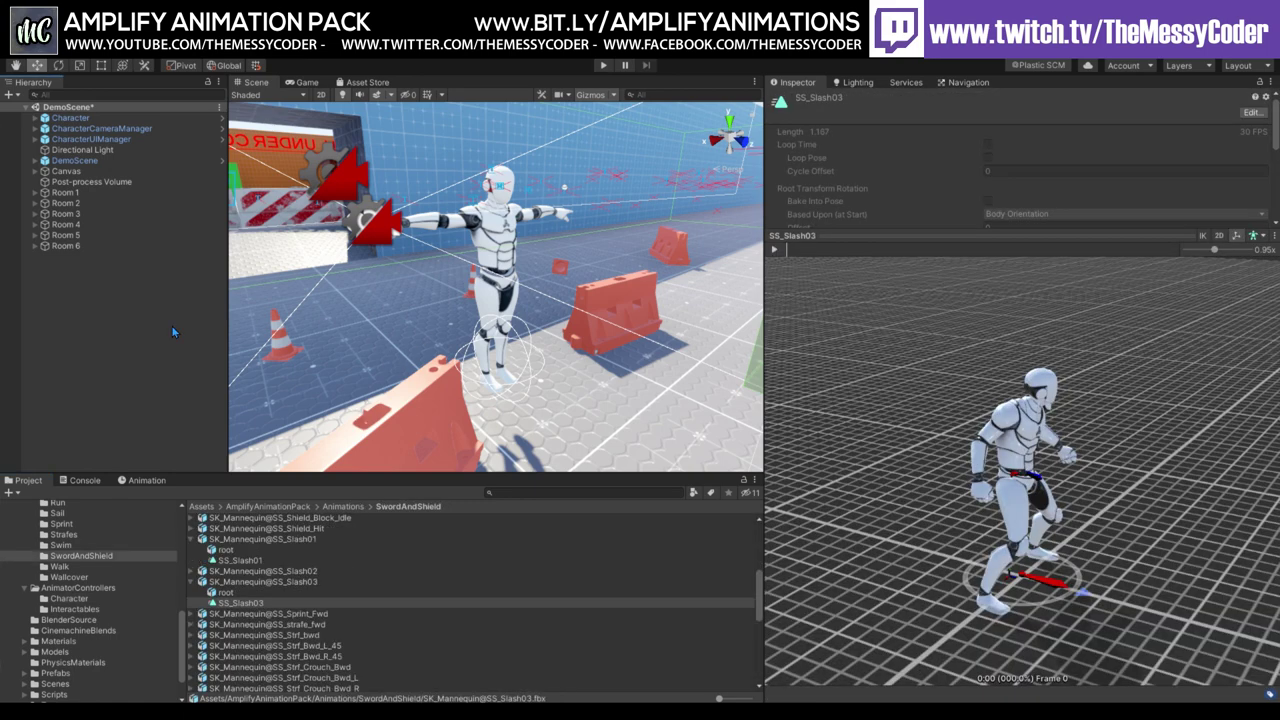
left_click(482, 240)
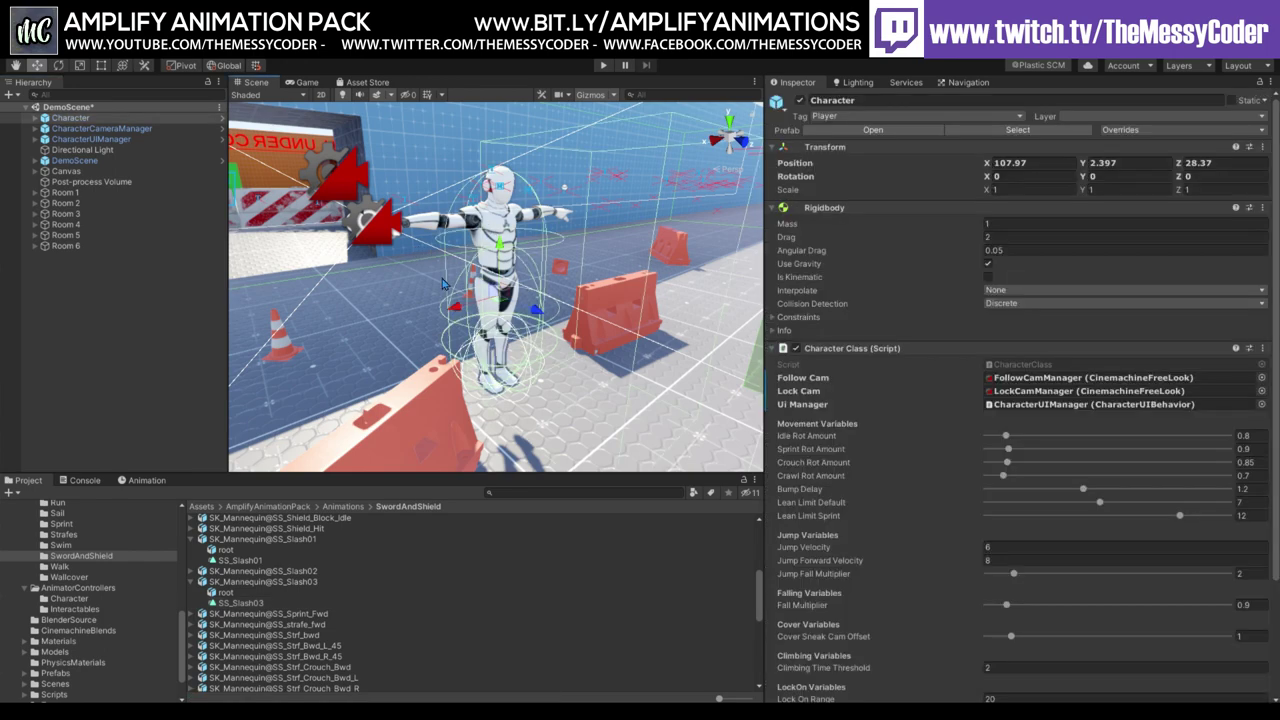
mouse_move(537, 311)
left_mouse_down()
mouse_move(278, 188)
mouse_move(510, 170)
left_mouse_up()
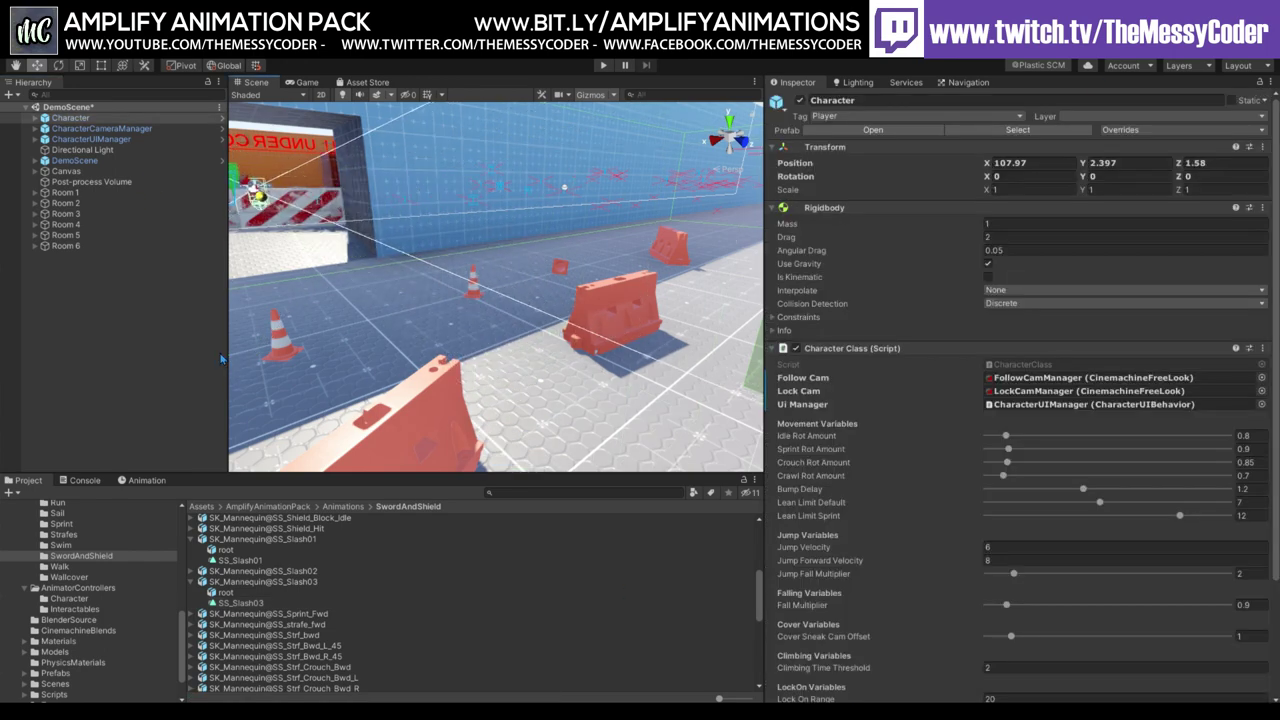
left_click(603, 65)
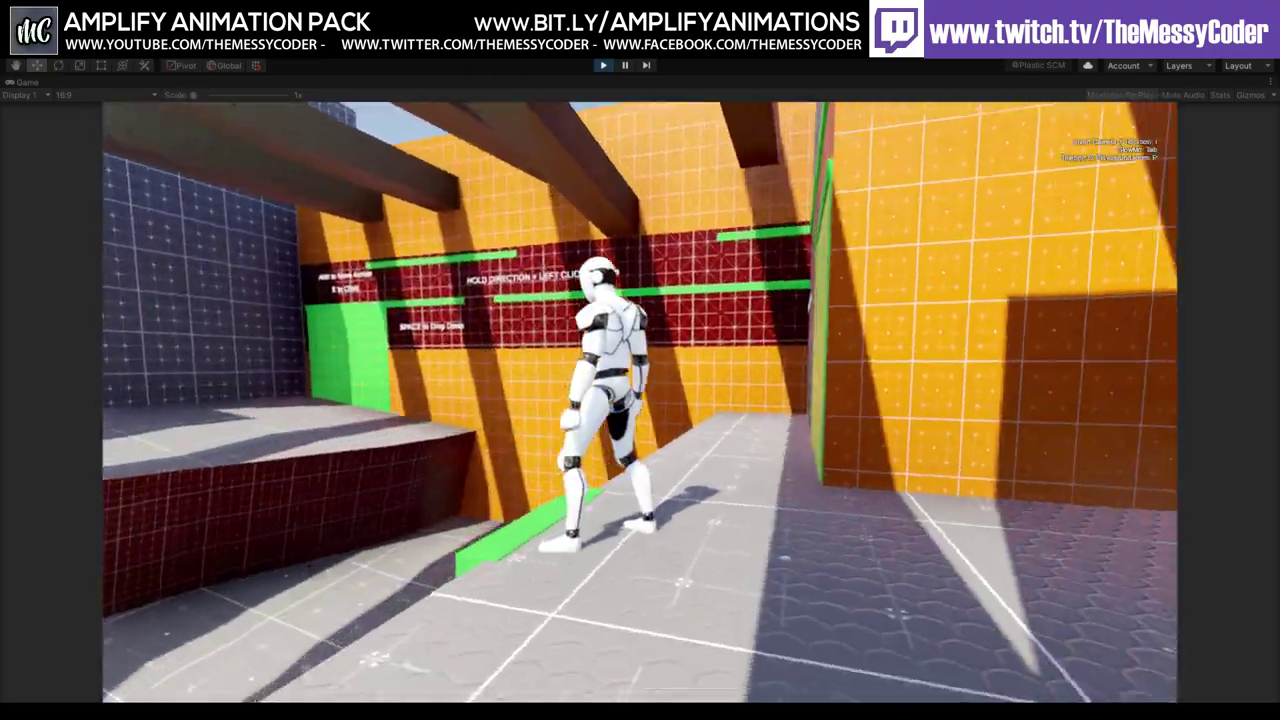
Walk along the ledge with W, jump onto the climbing wall with Space, and climb.
key("w")
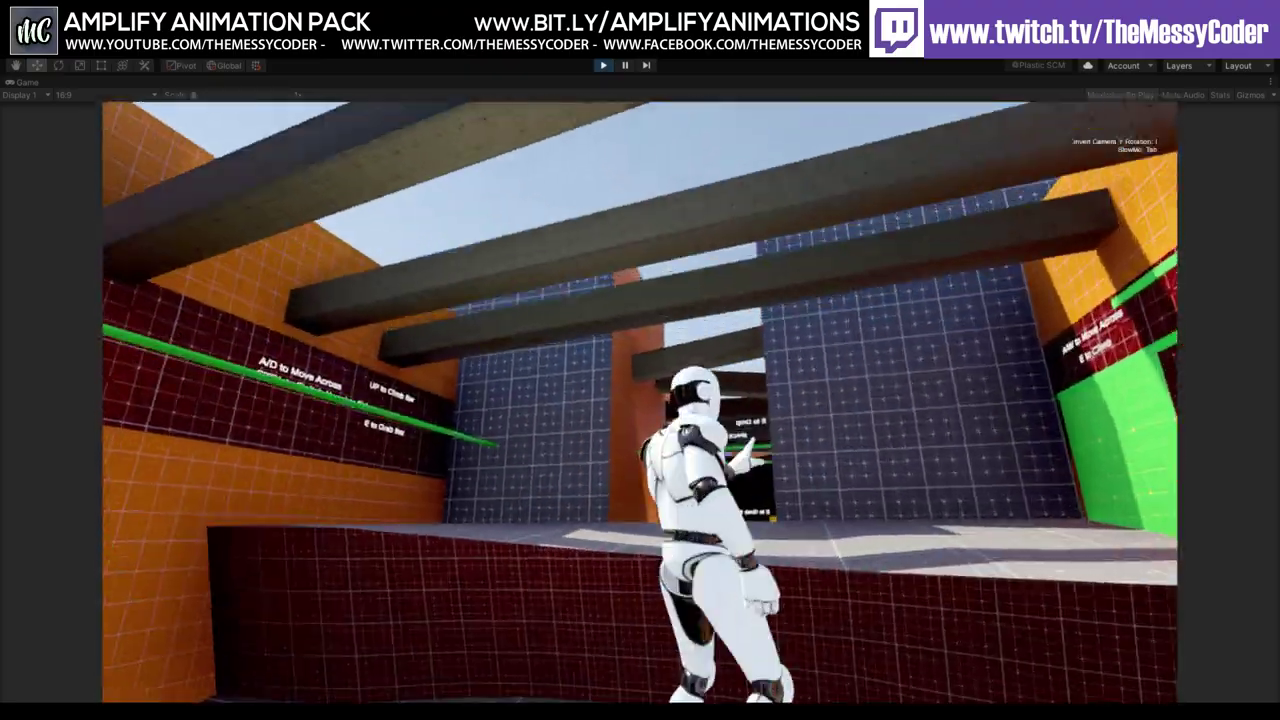
key("space")
key("w")
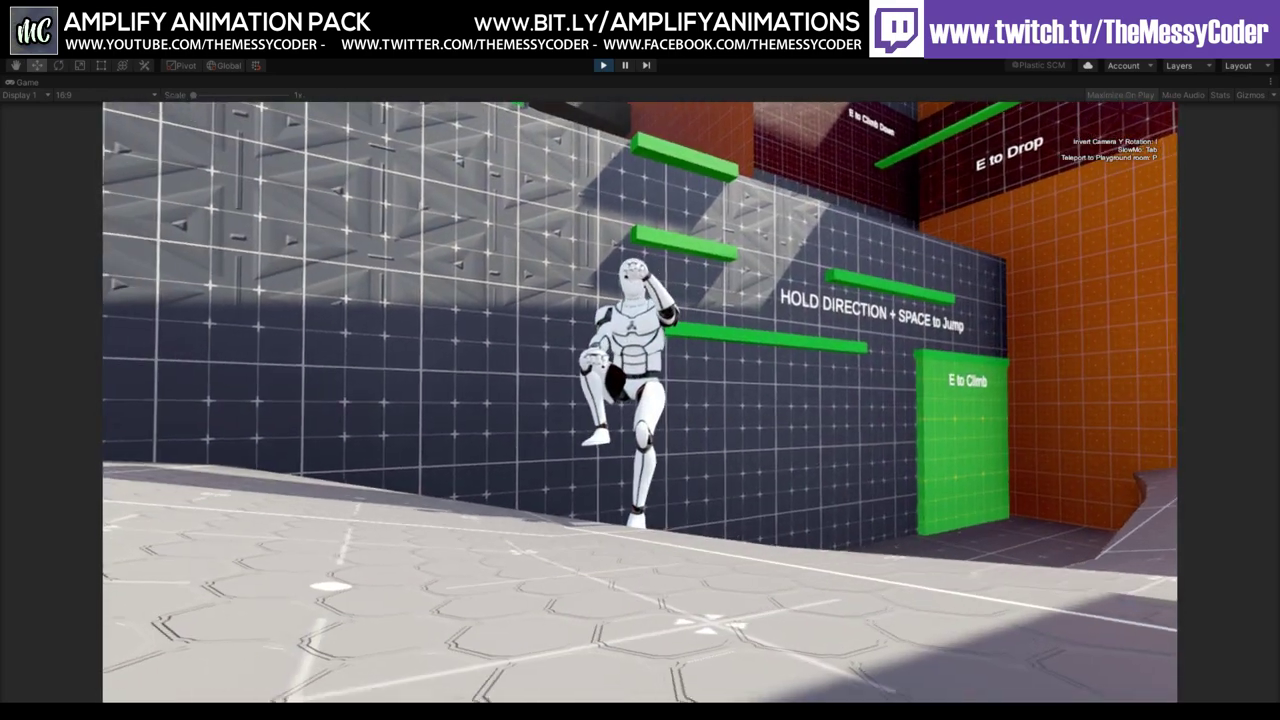
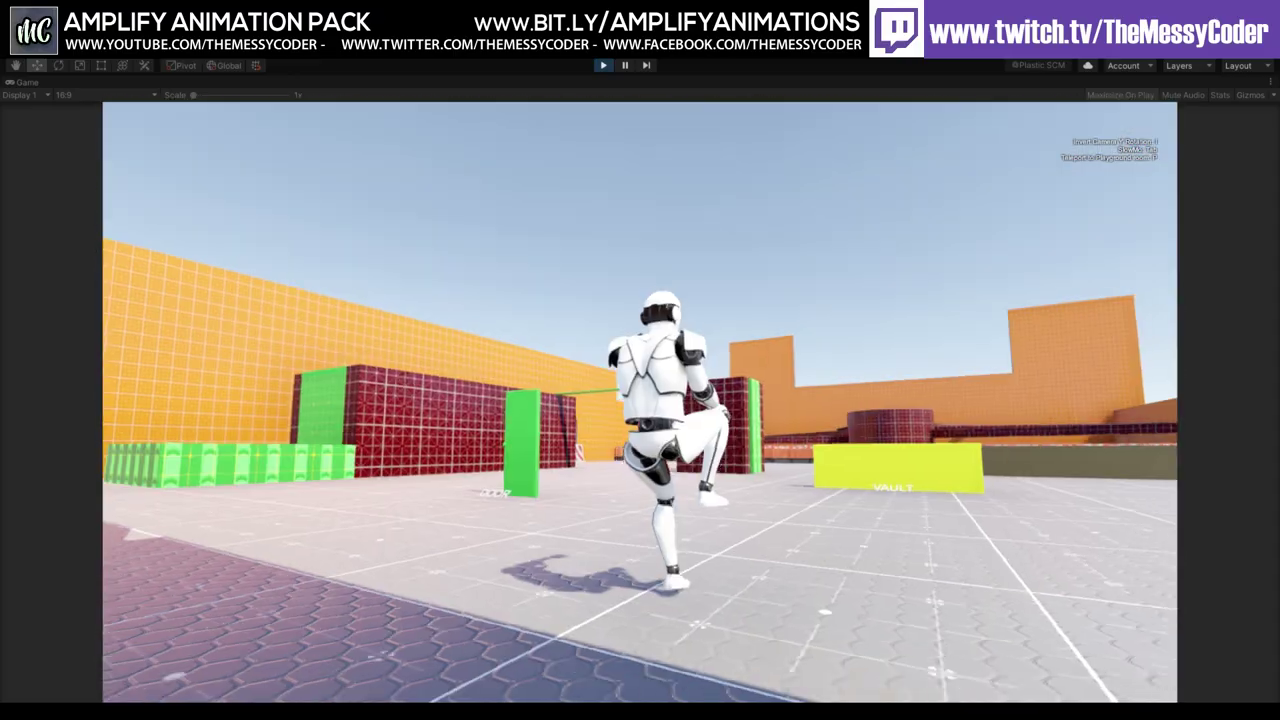
Turn the camera, leap the mannequin toward the orange wall, then exit Play mode.
key("w")
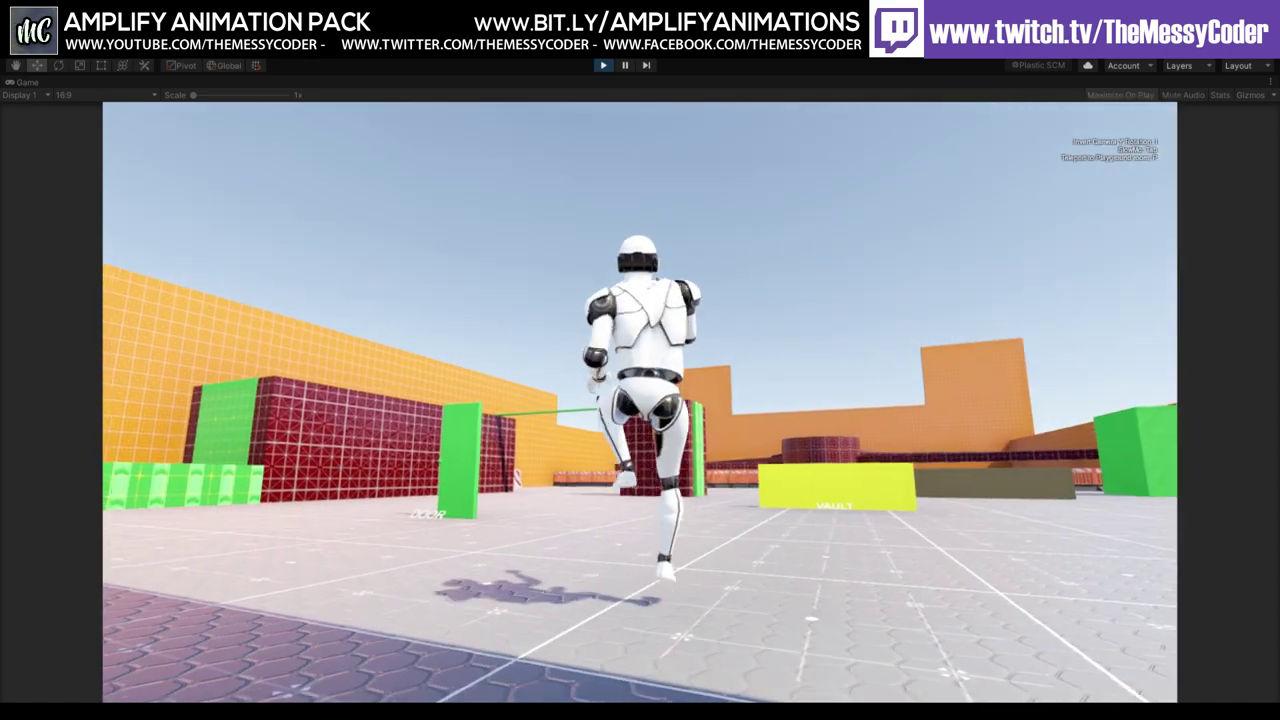
key("space")
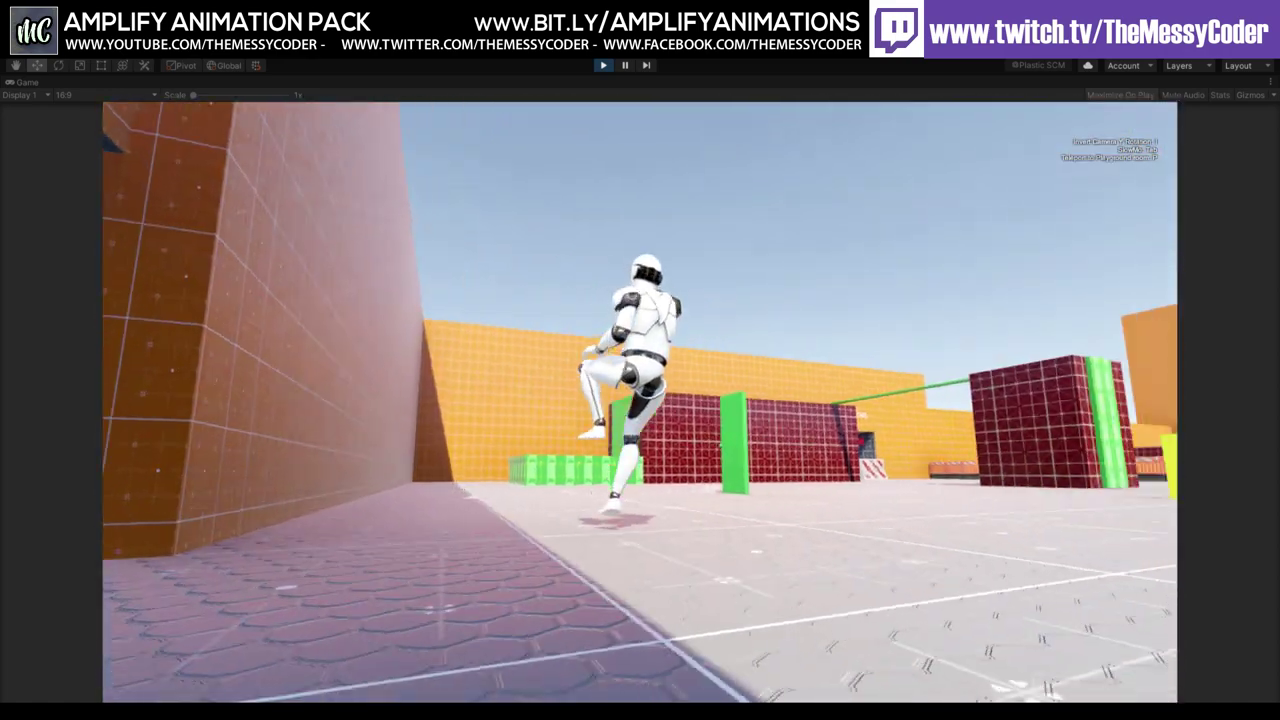
key("Escape")
key("ctrl+p")
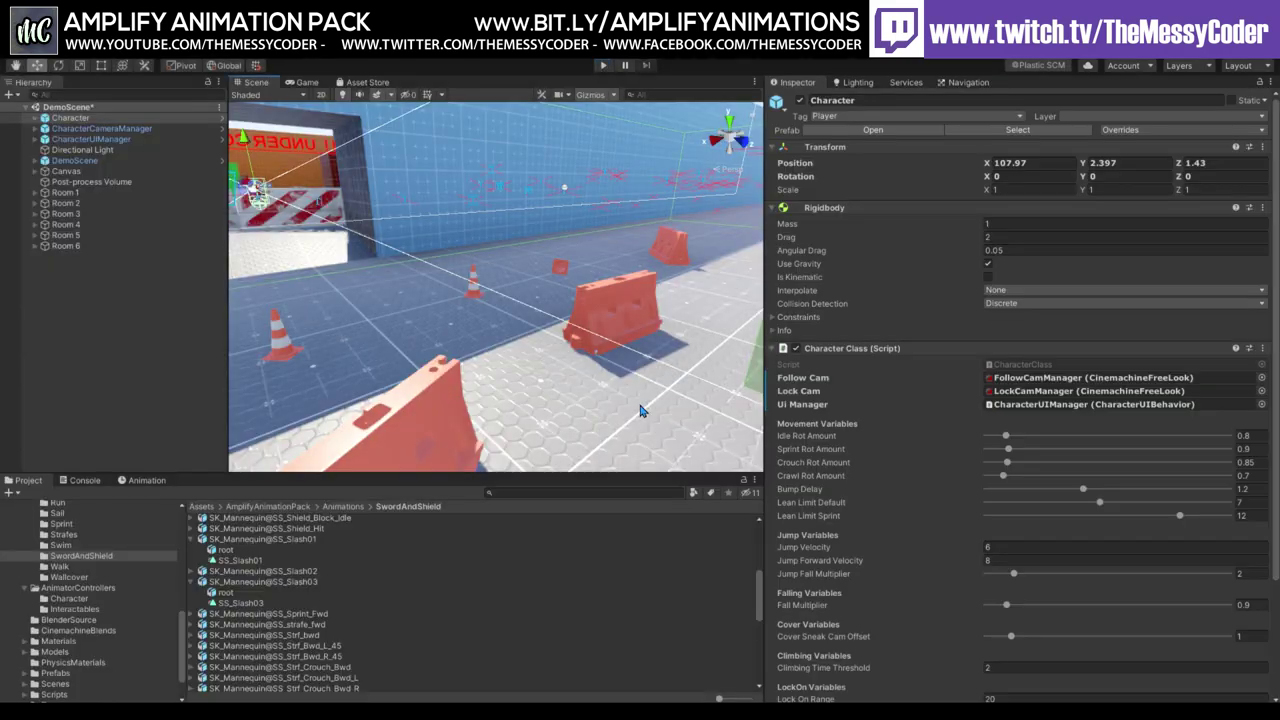
Restart Play mode to run the mannequin through the swing-bar test room.
key("ctrl+p")
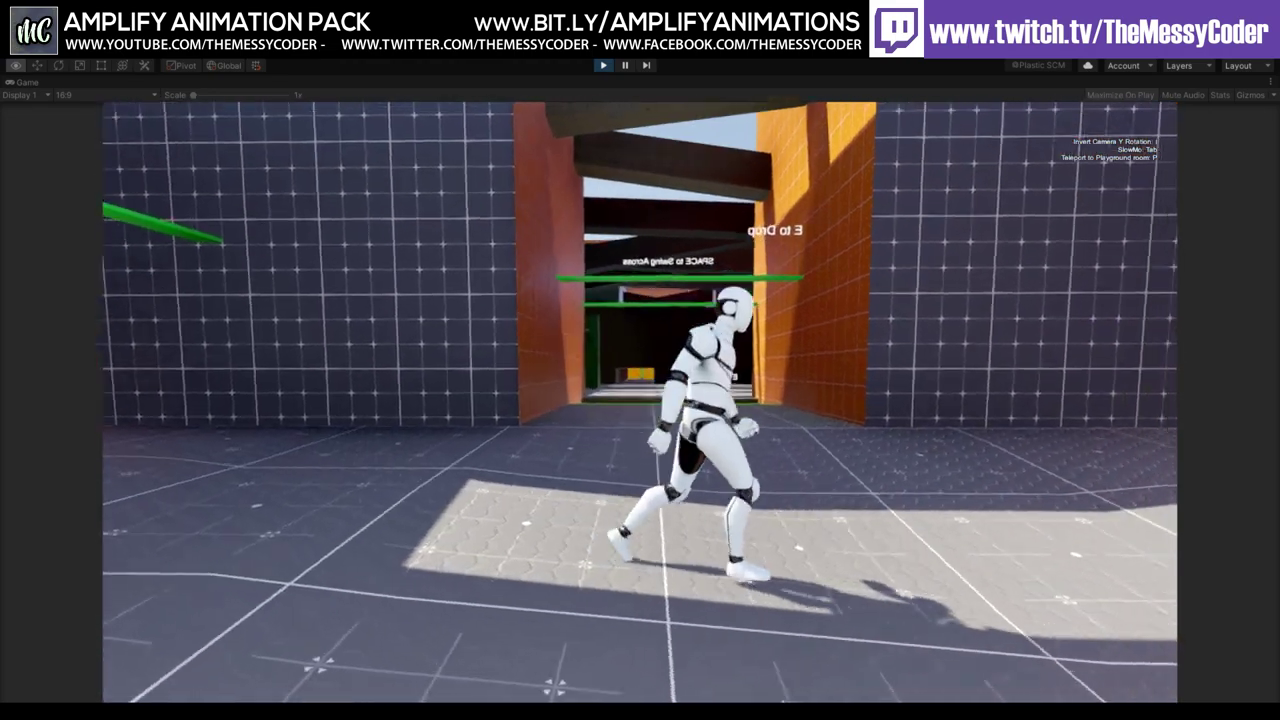
Check the editor's window options, then keep playing and swing the game camera left.
left_click(195, 48)
mouse_move(222, 64)
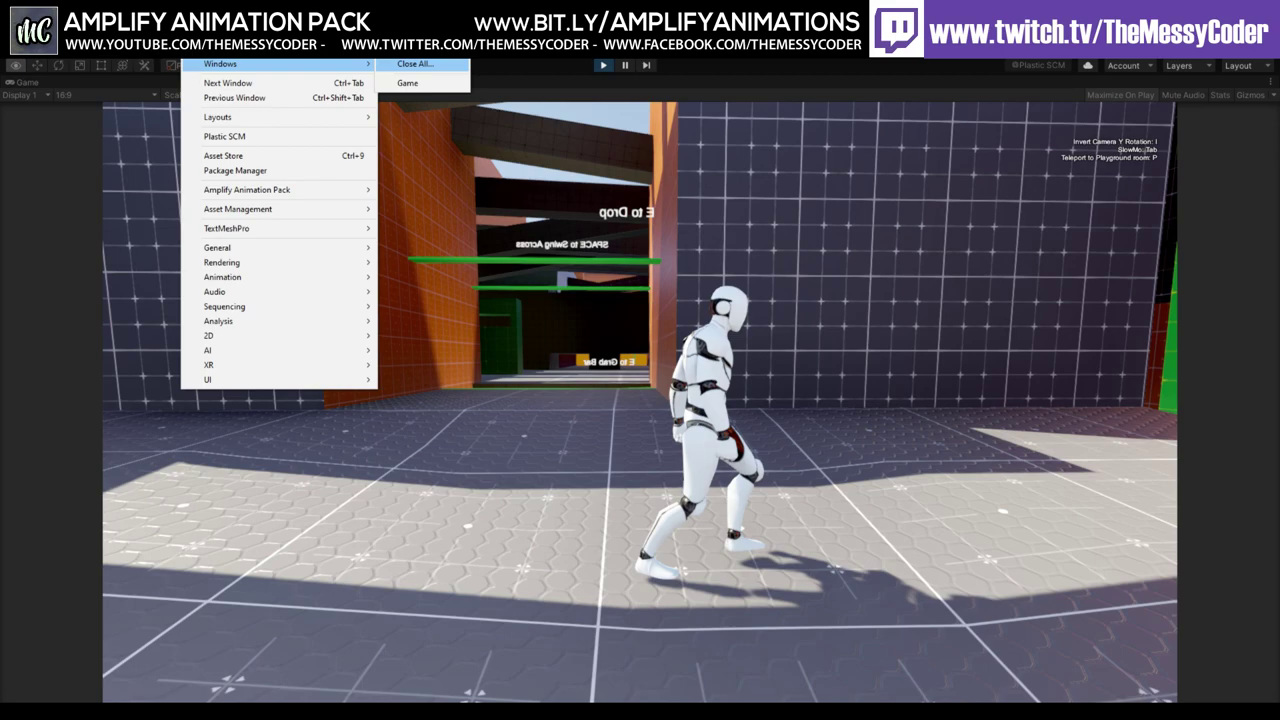
key("Escape")
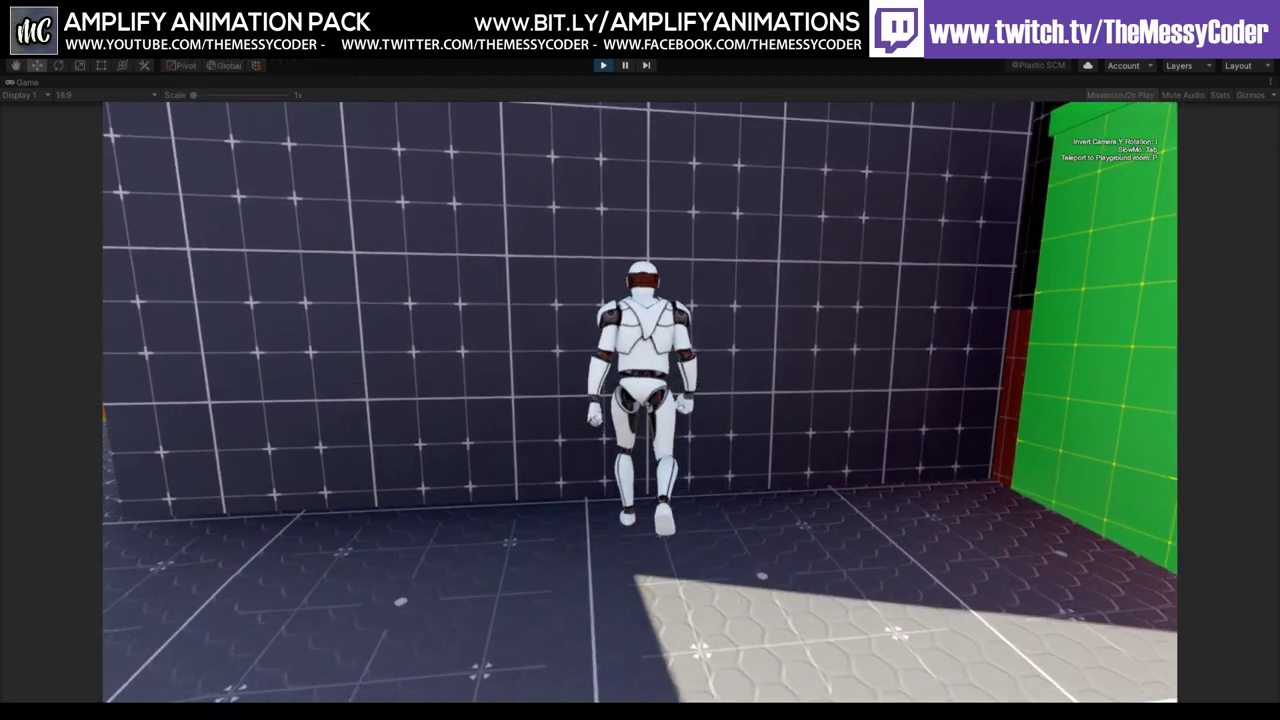
key("q")
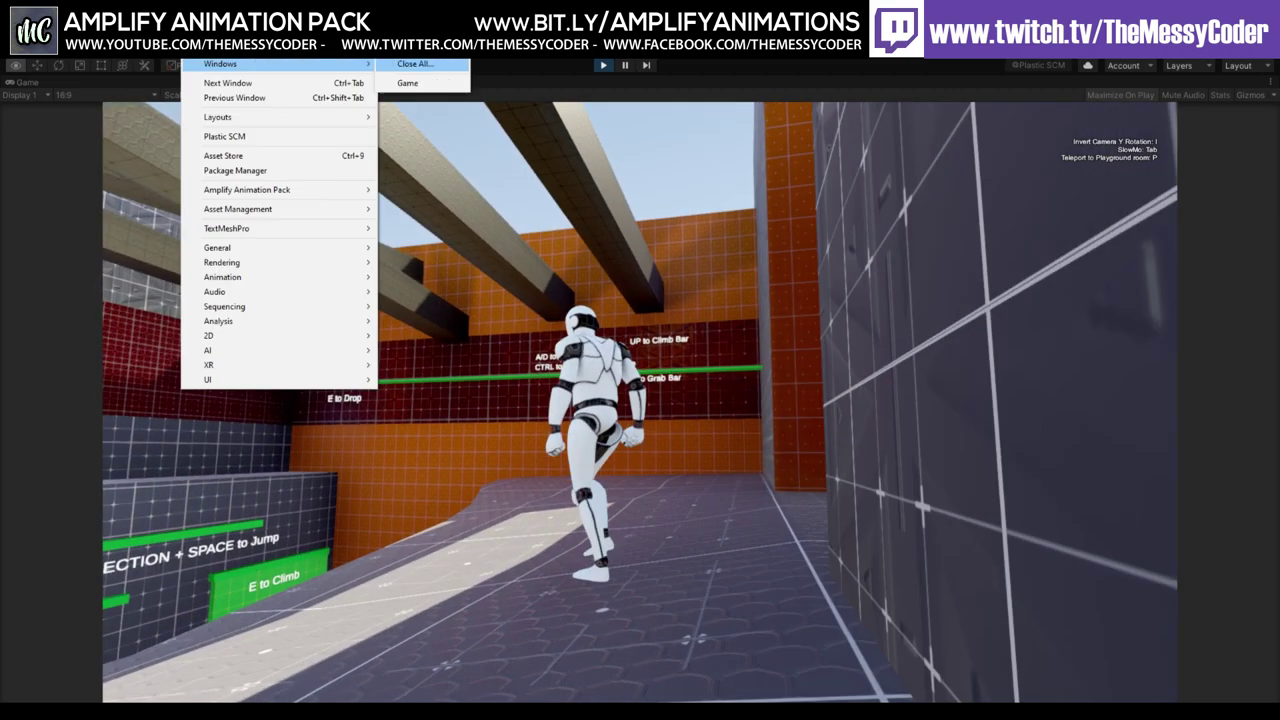
Leave the game, pause the Walk_Hardturn_180 preview and select SK_Mannequin@Obstacle_Bump.
key("Escape")
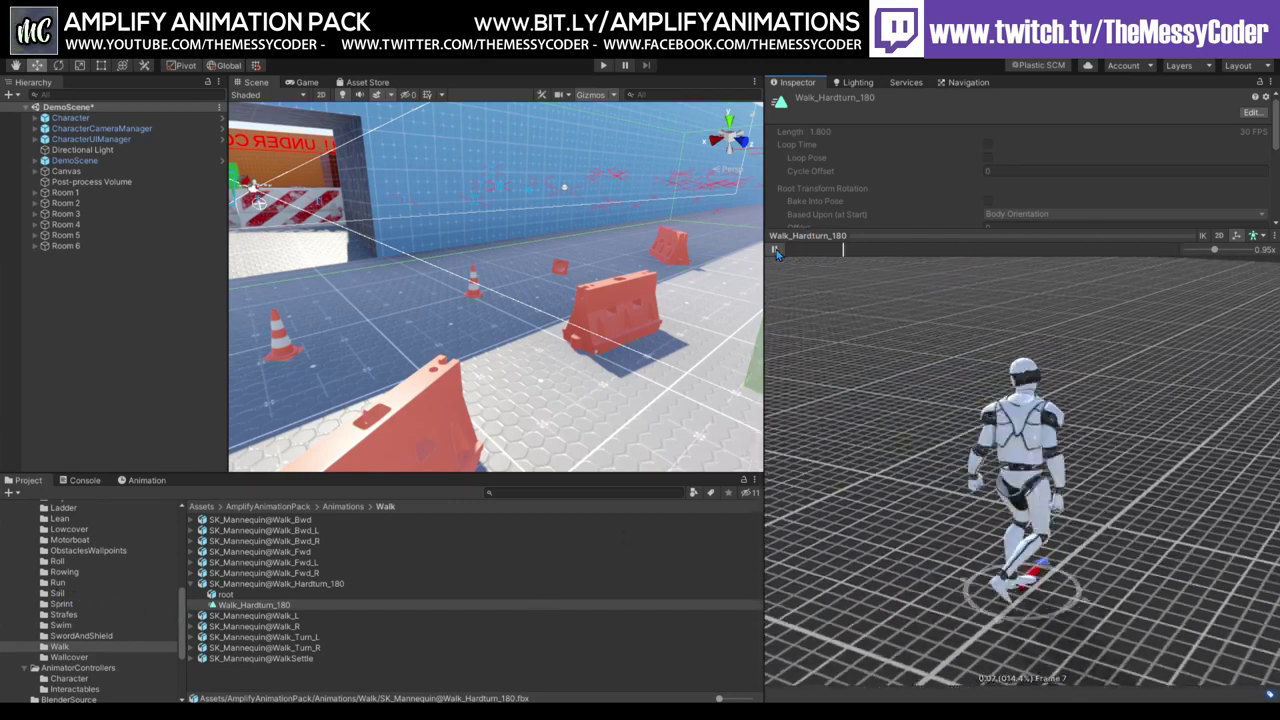
left_click(776, 250)
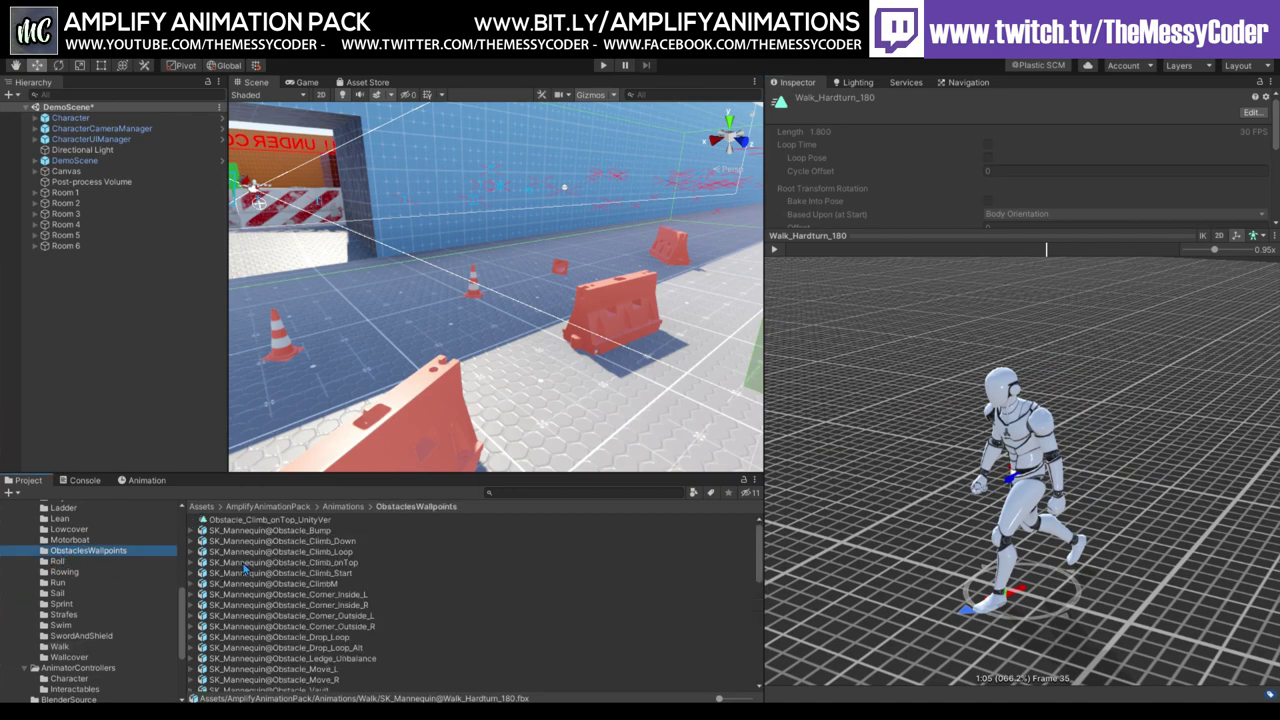
left_click(228, 531)
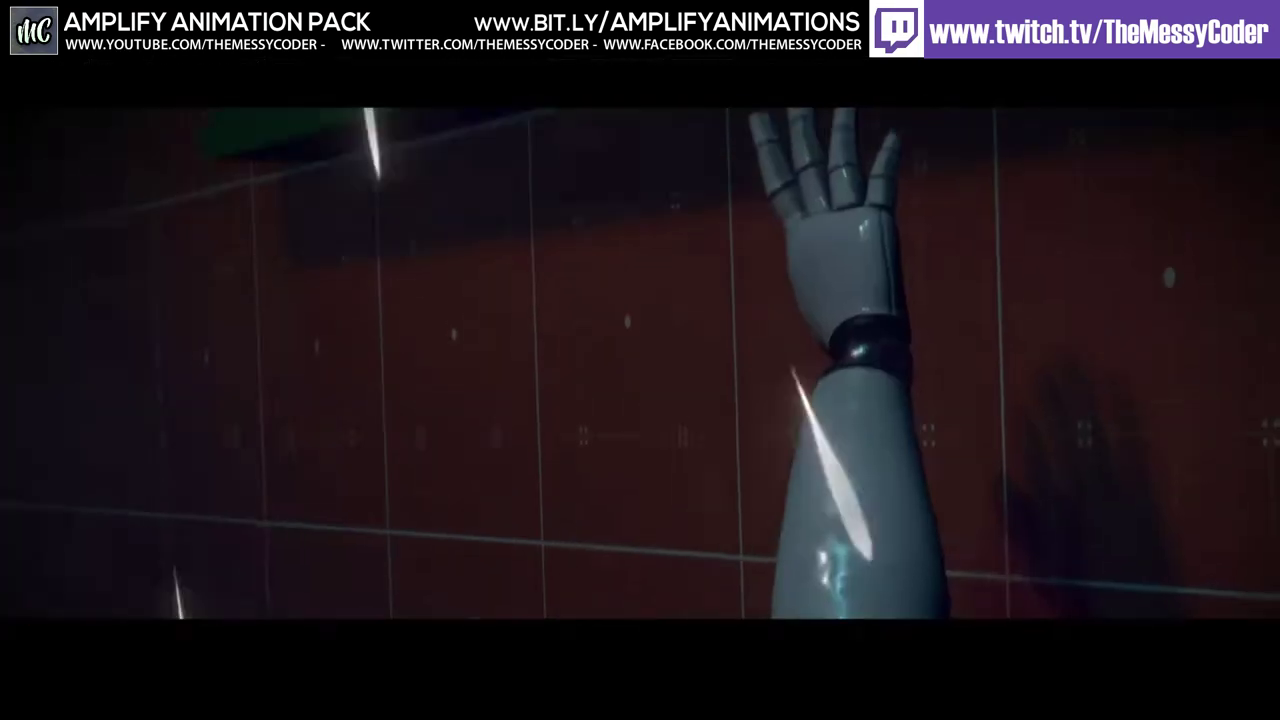